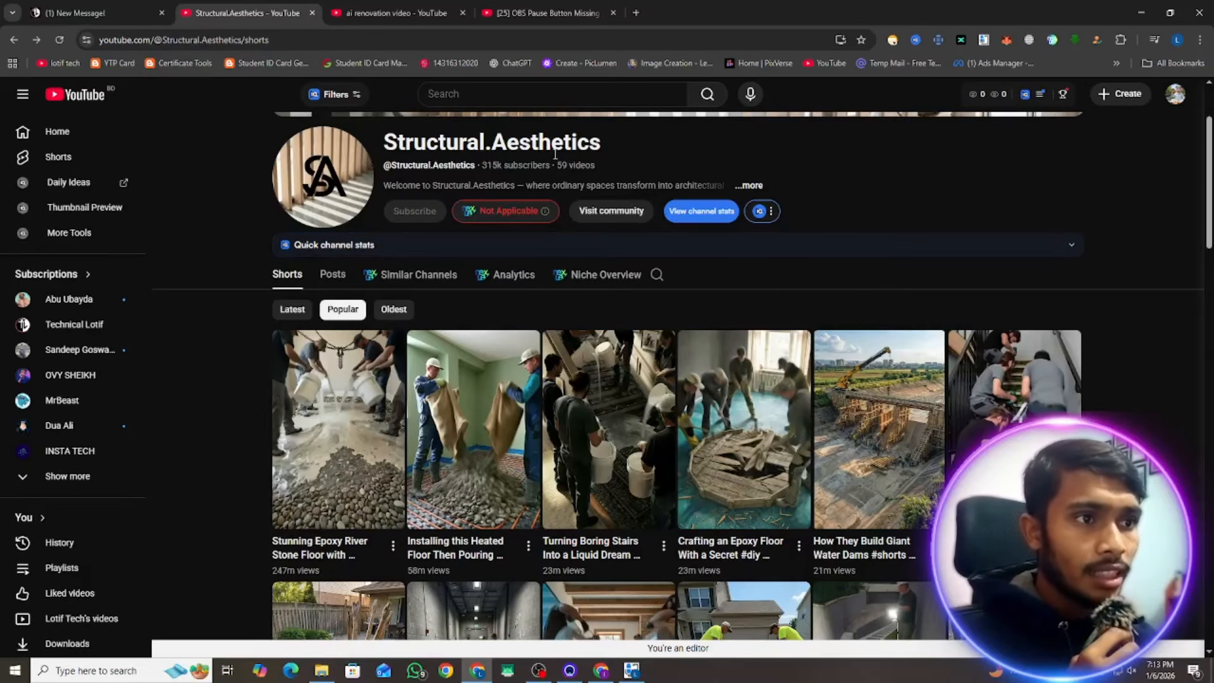
Examine the Structural.Aesthetics channel's subscriber and video counts and the view counts of its most popular Shorts
drag(558, 164, 590, 169)
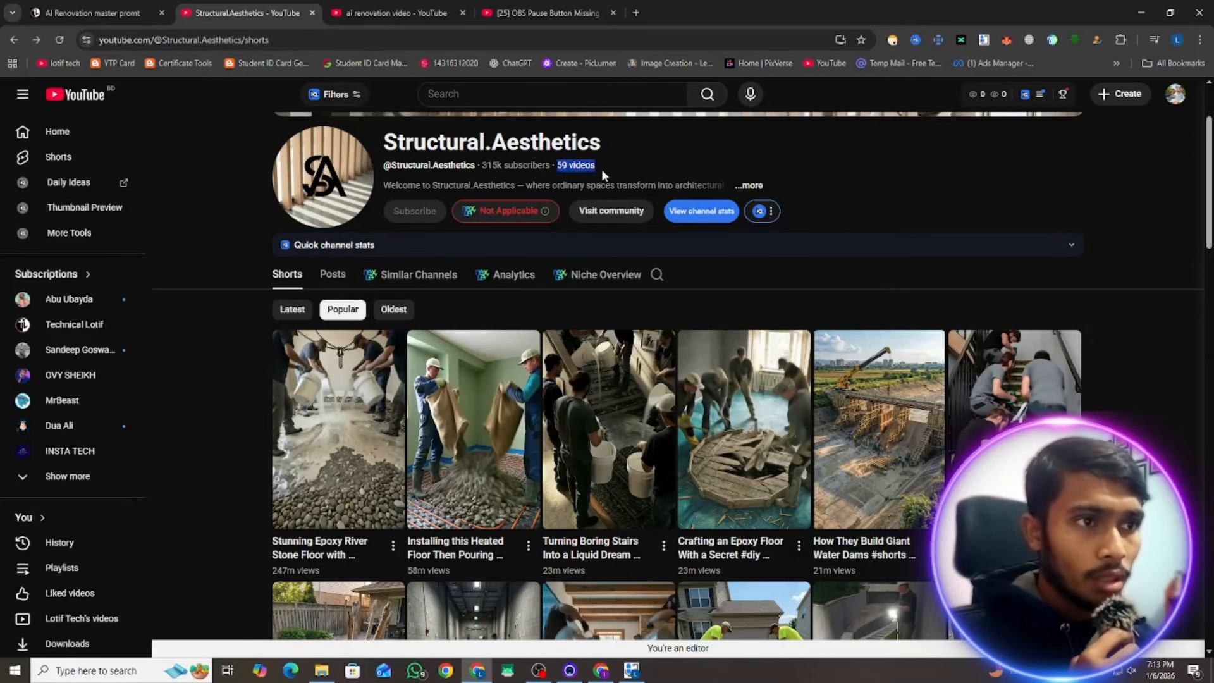
drag(483, 164, 549, 168)
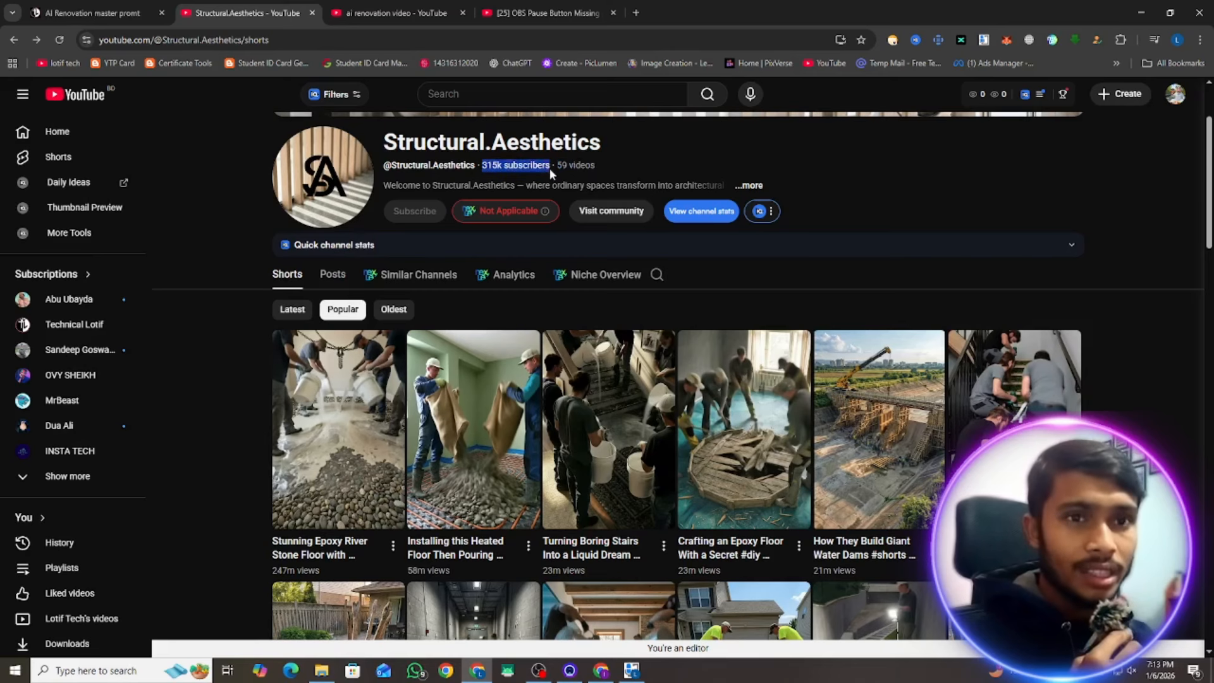
scroll(548, 168, down, 1)
scroll(394, 255, down, 1)
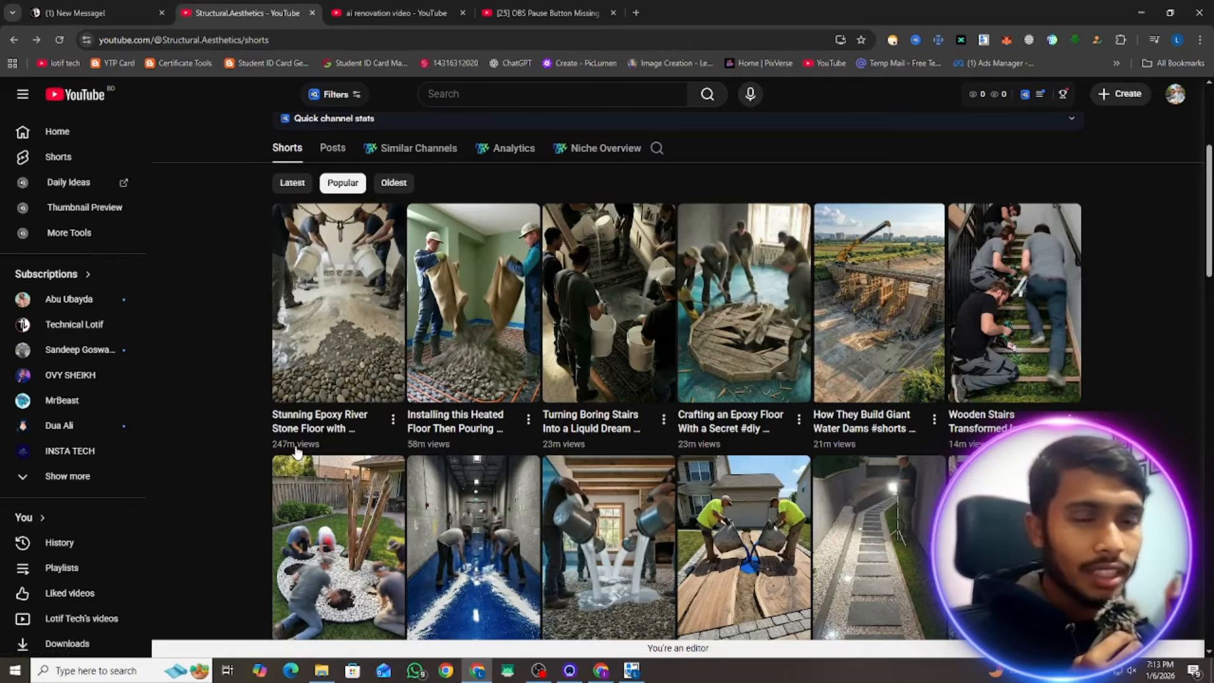
scroll(478, 361, down, 1)
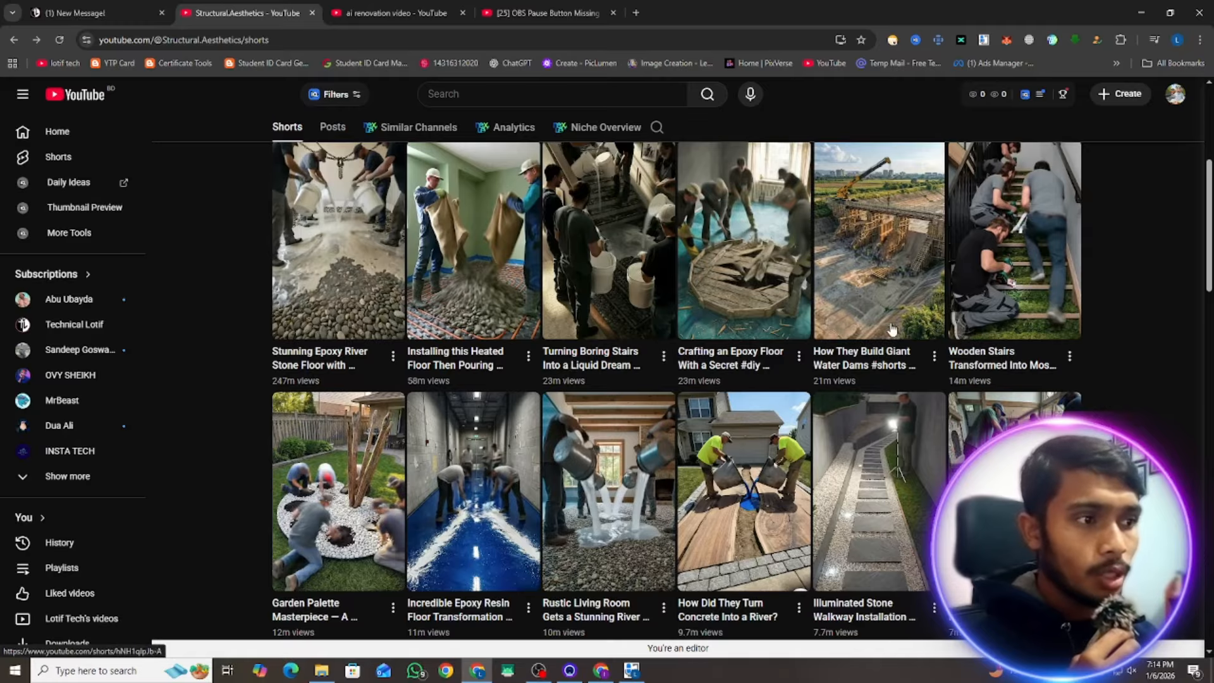
scroll(863, 320, down, 1)
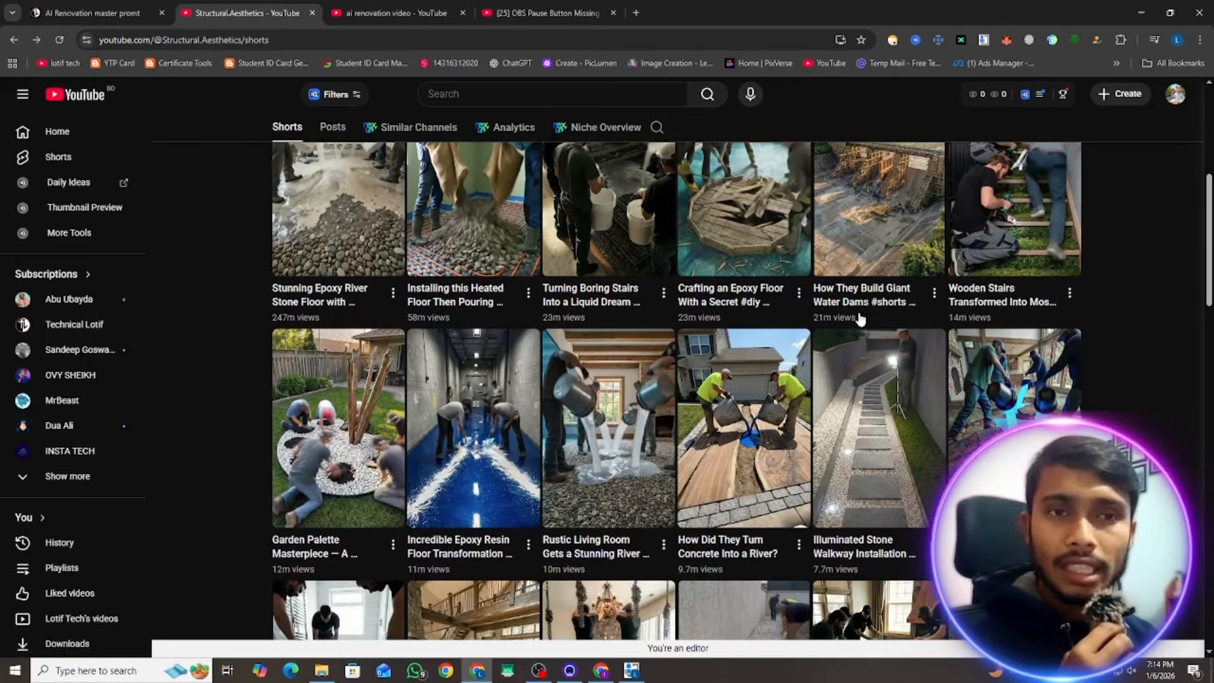
scroll(860, 318, down, 2)
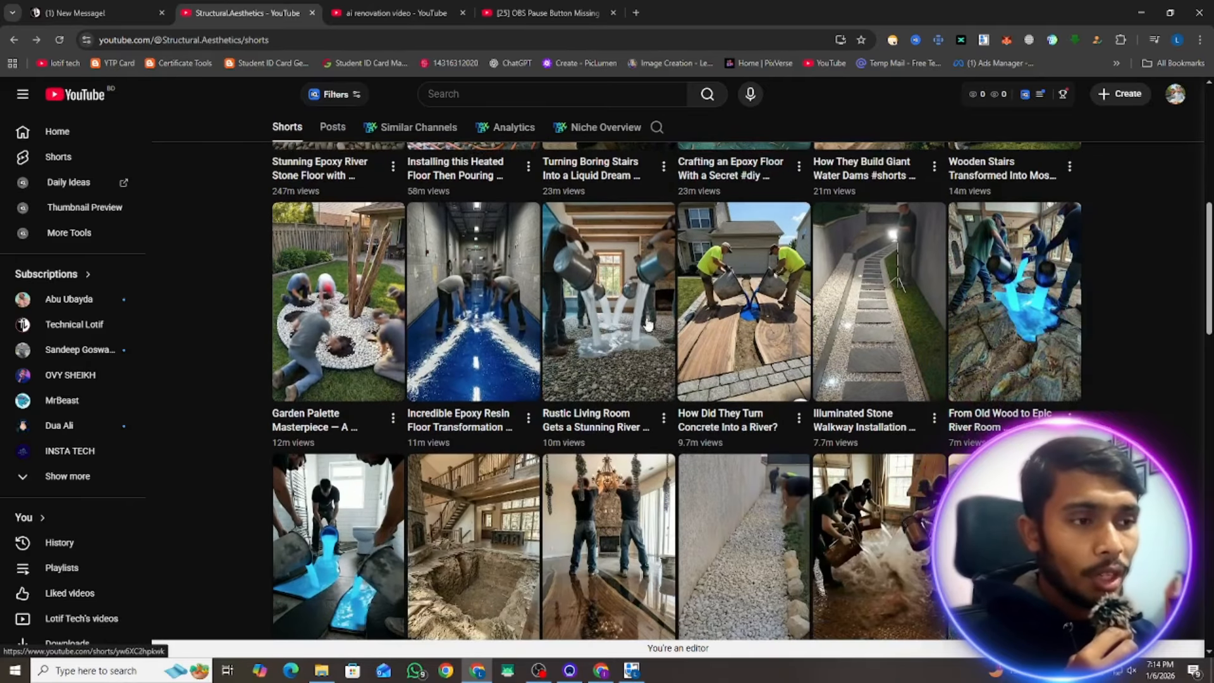
scroll(771, 321, down, 2)
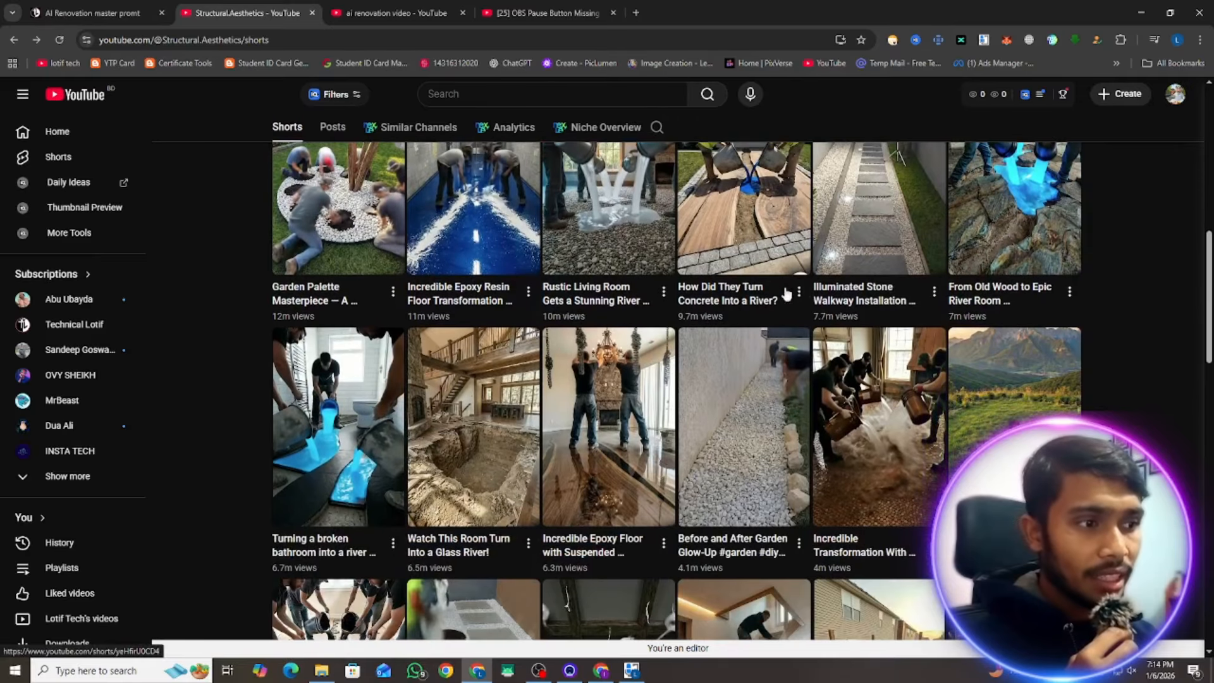
scroll(756, 342, down, 2)
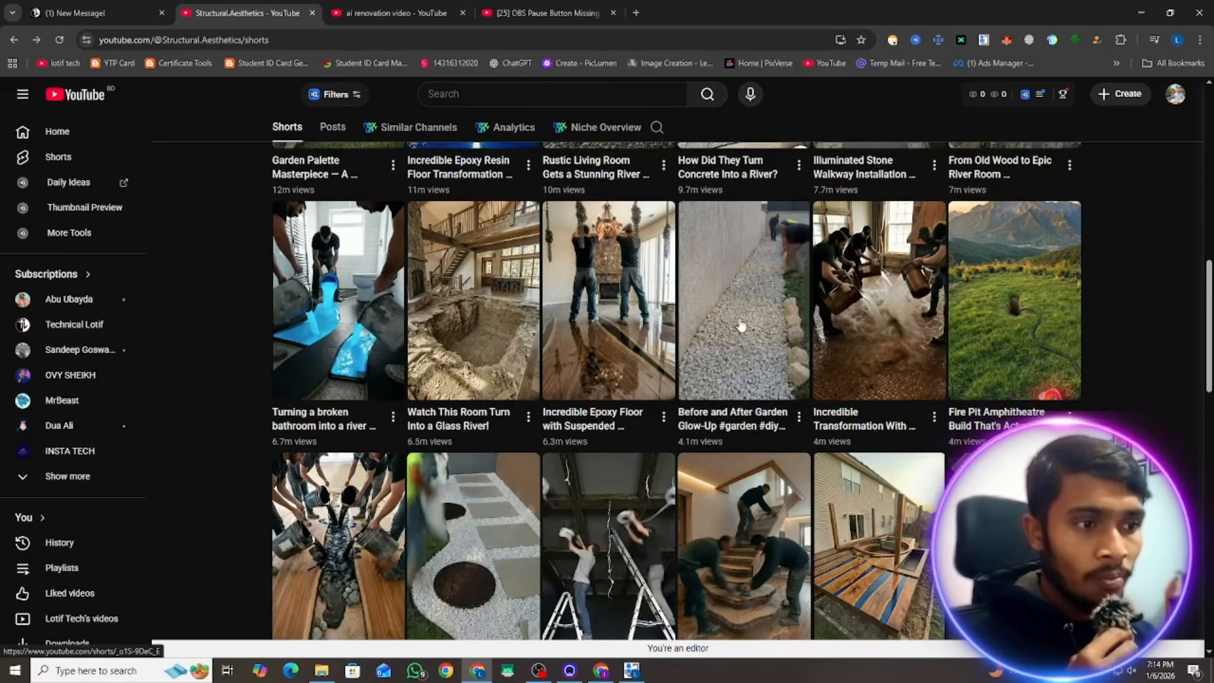
scroll(731, 406, down, 2)
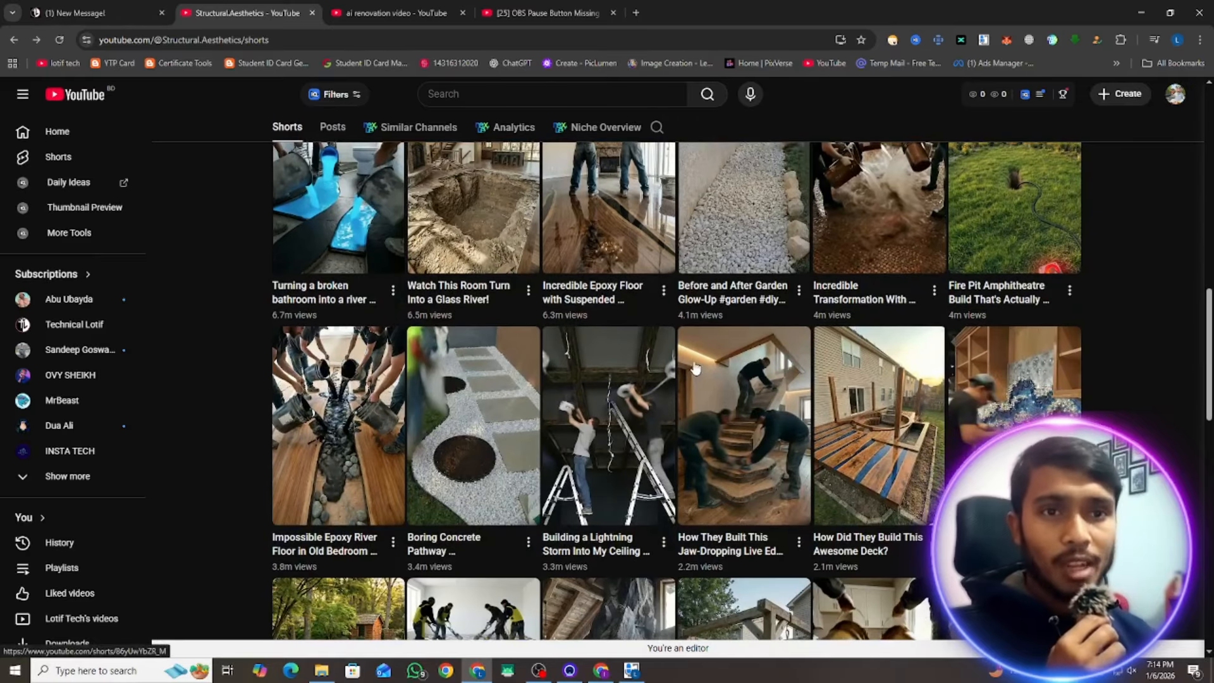
scroll(690, 353, down, 1)
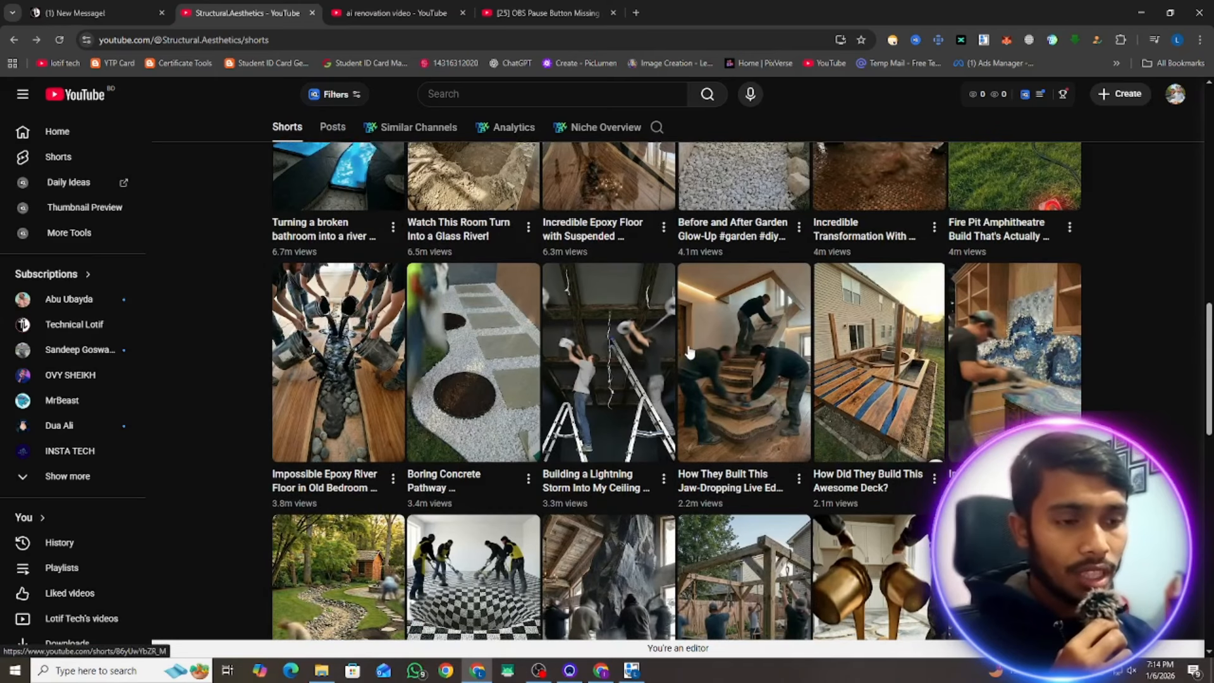
scroll(690, 353, down, 5)
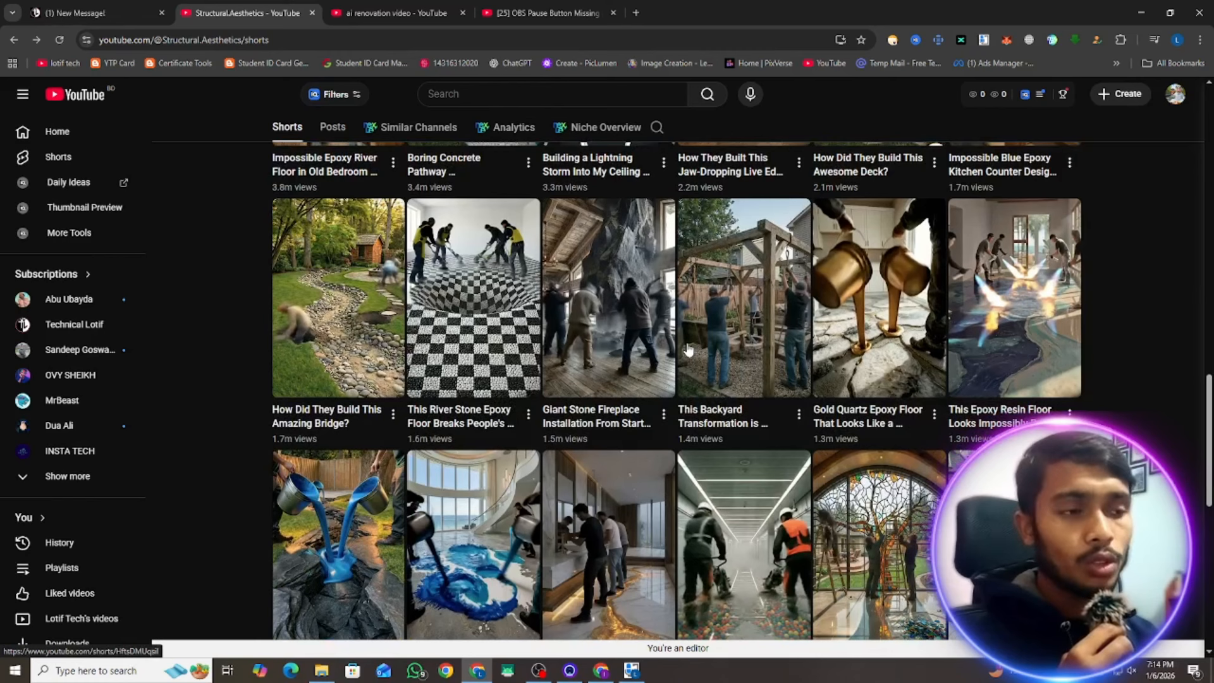
scroll(688, 350, up, 4)
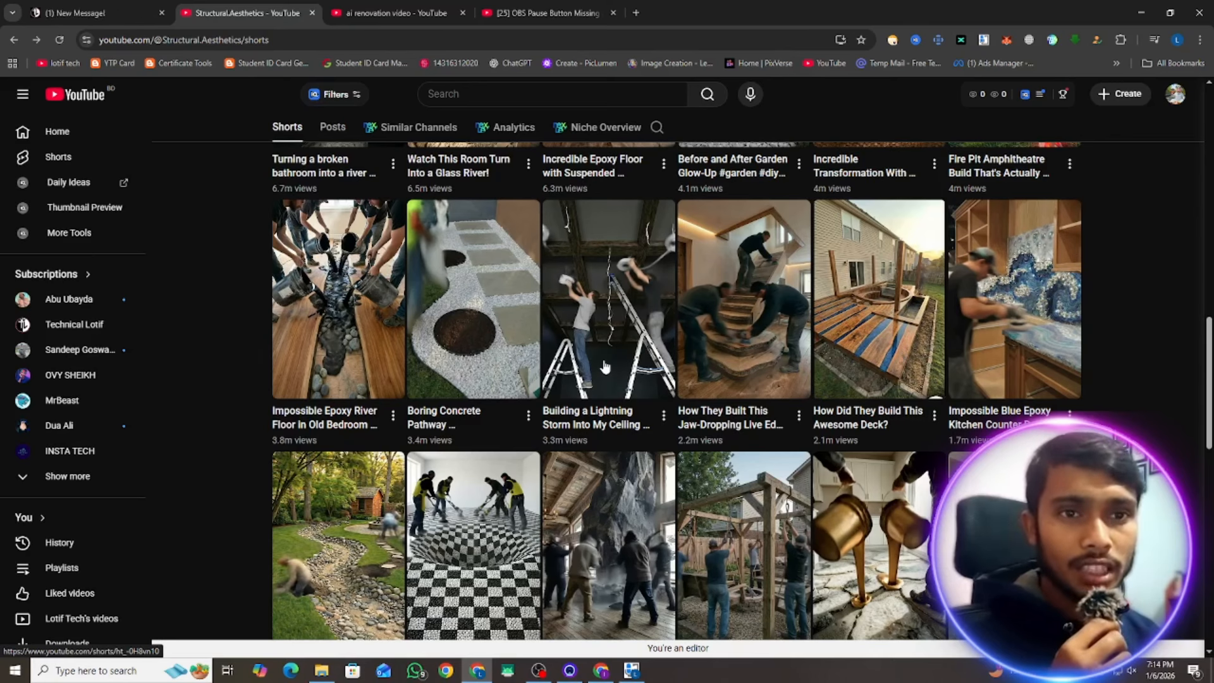
Copy the selected master prompt text from the "AI Renovation master promt" blog post
click(95, 13)
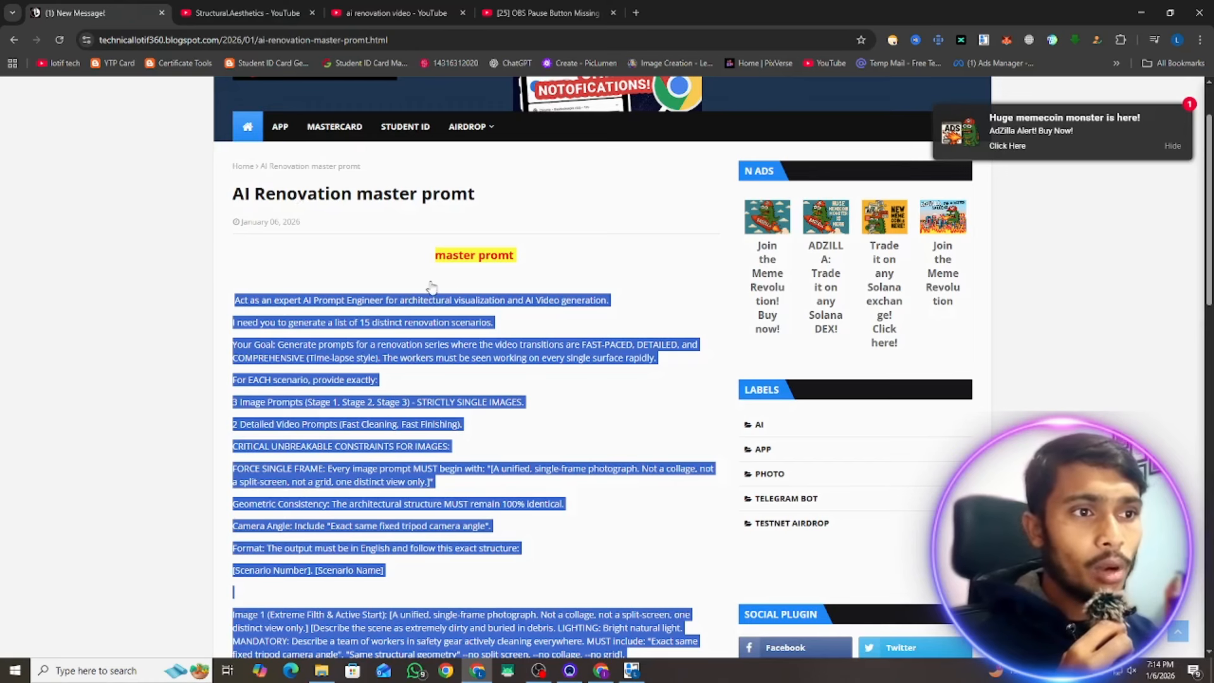
right_click(379, 323)
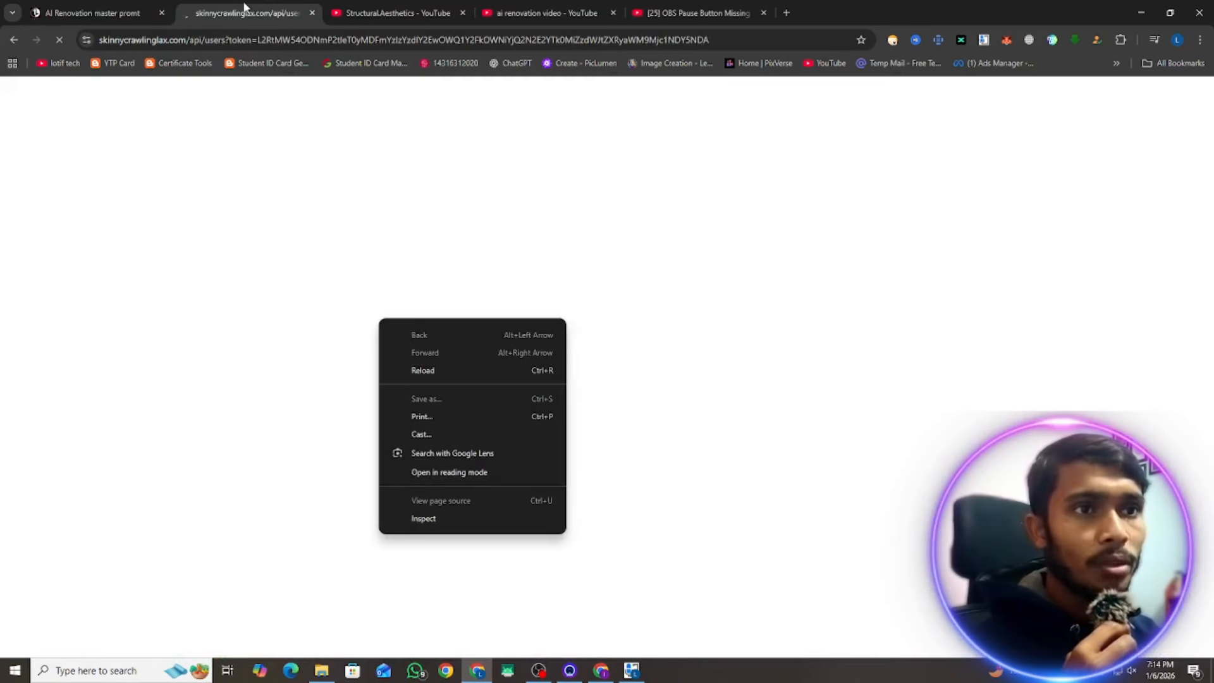
click(139, 9)
right_click(306, 430)
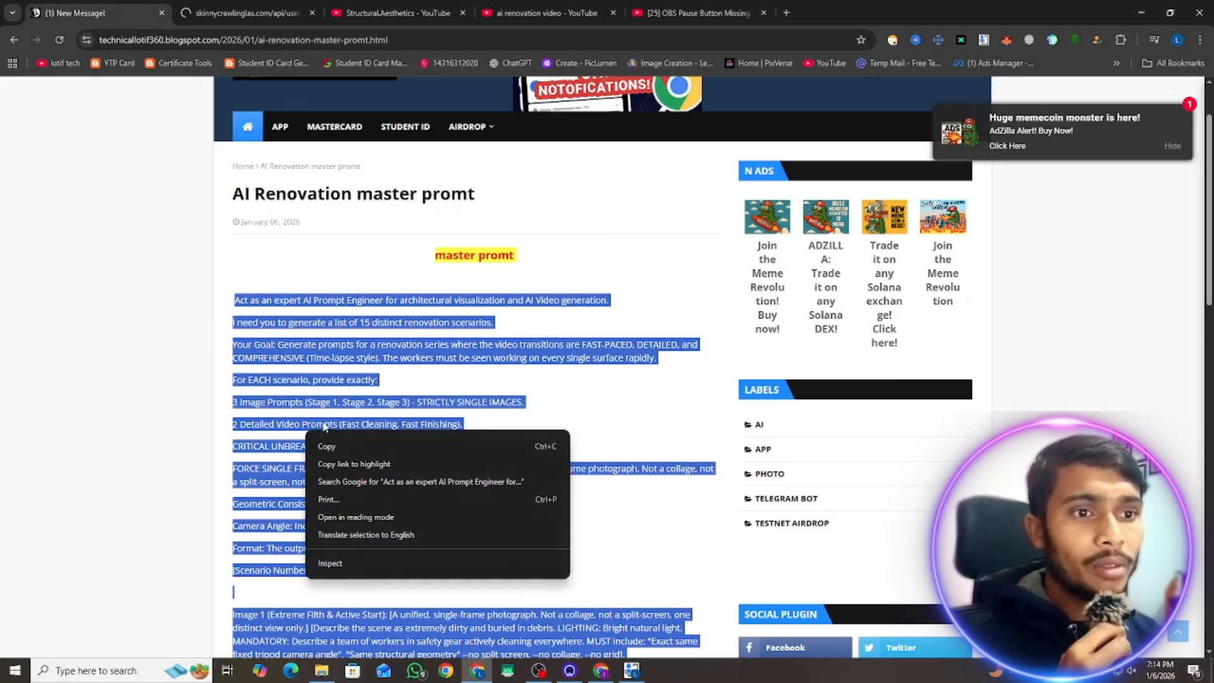
click(346, 446)
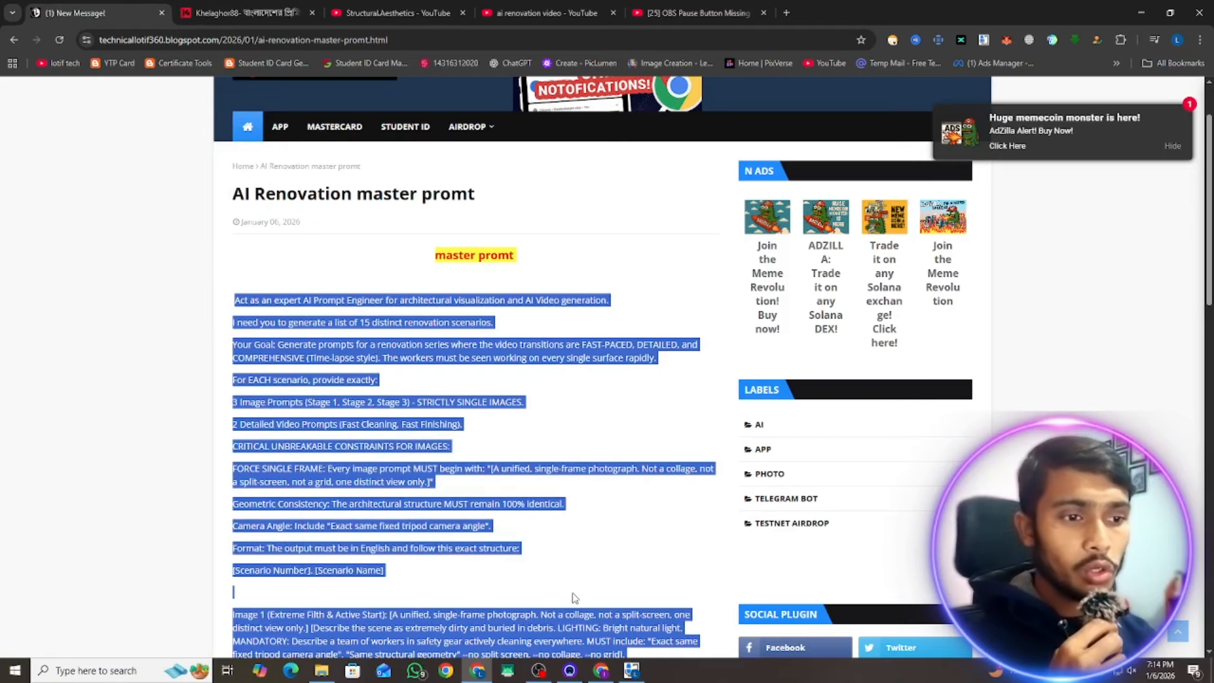
Switch to ChatGPT in the other browser window and submit the copied renovation master prompt in a new chat
click(601, 670)
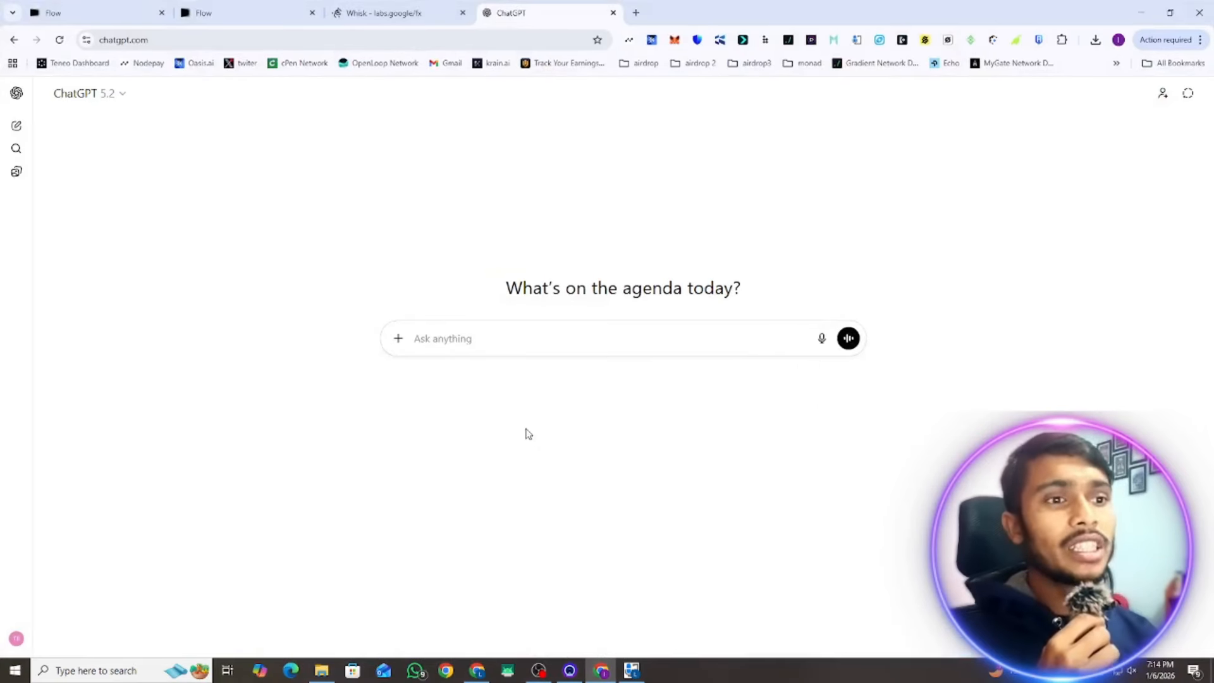
right_click(482, 342)
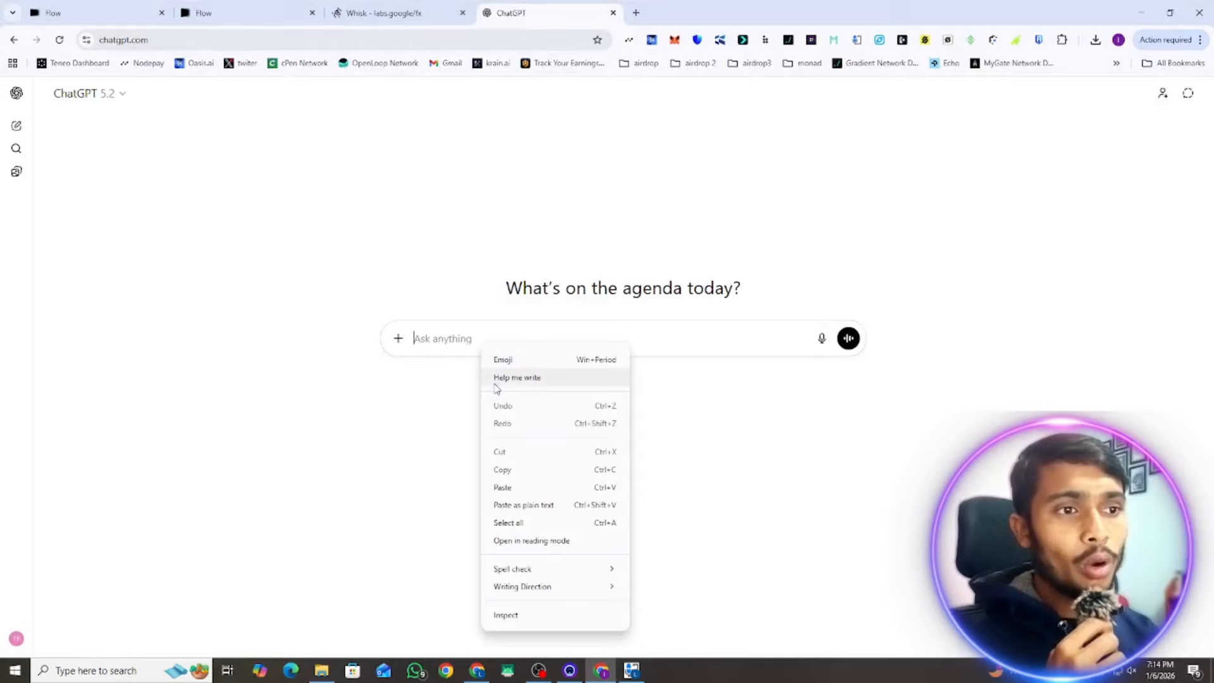
click(503, 487)
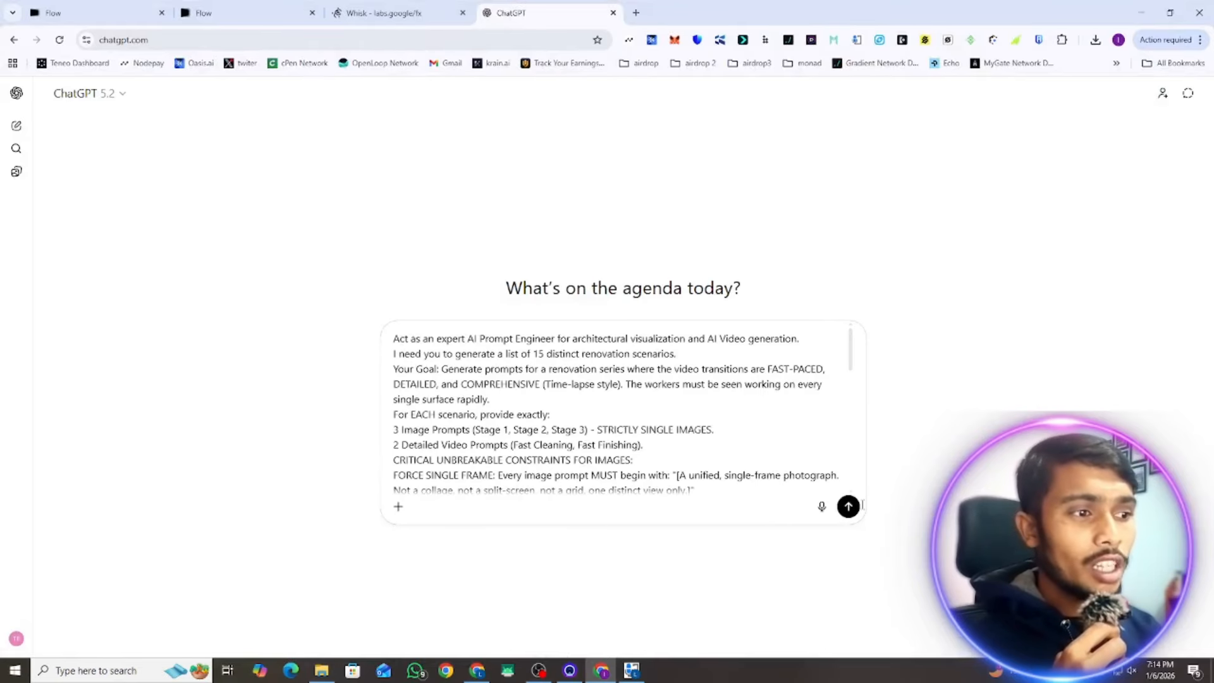
scroll(848, 500, down, 5)
click(848, 505)
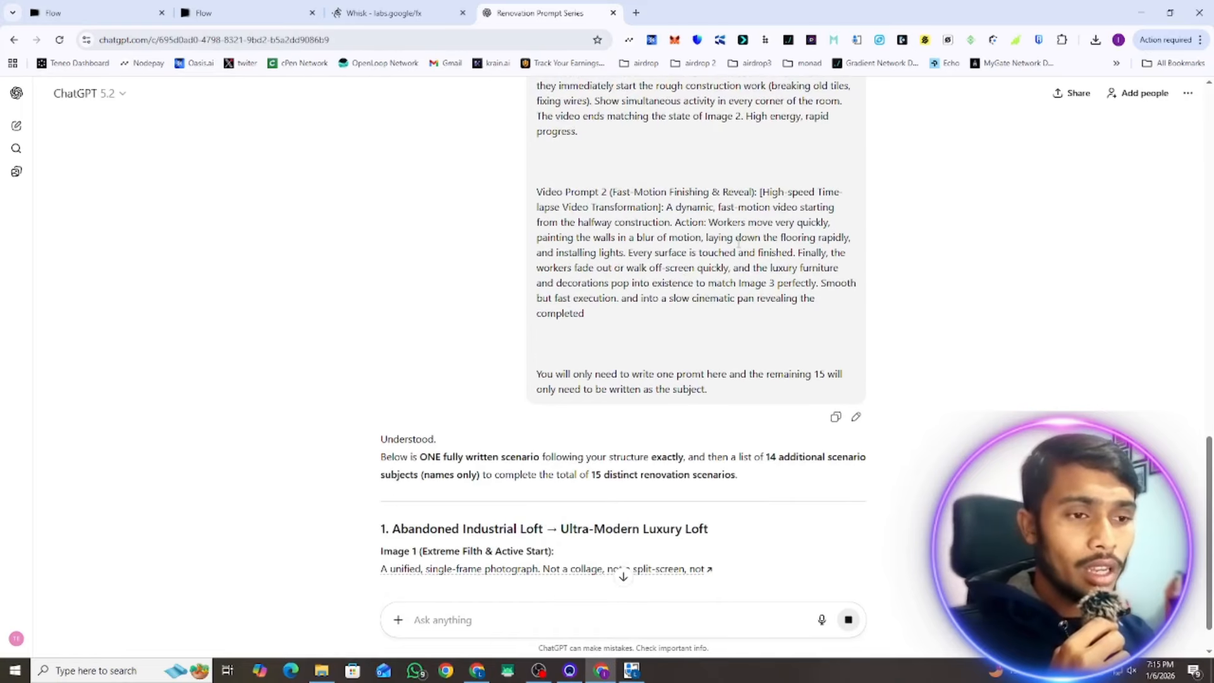
Read through the generated loft renovation scenario, checking its three image prompts and two video prompts
scroll(739, 249, down, 2)
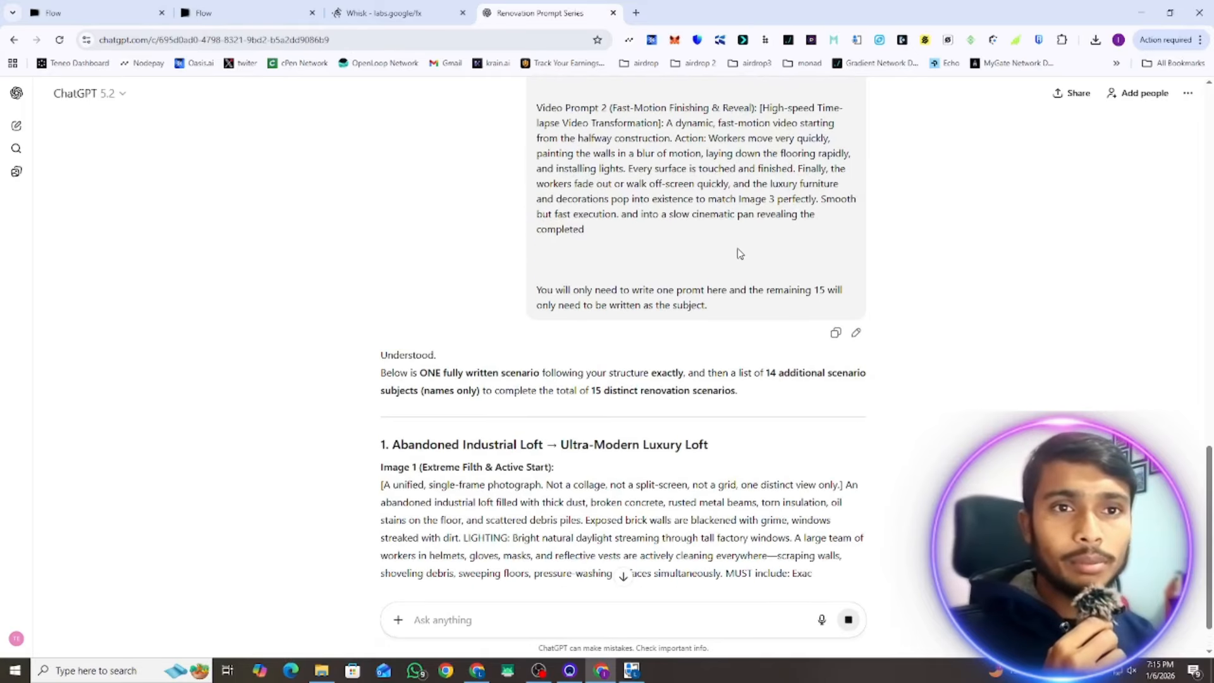
scroll(738, 253, down, 2)
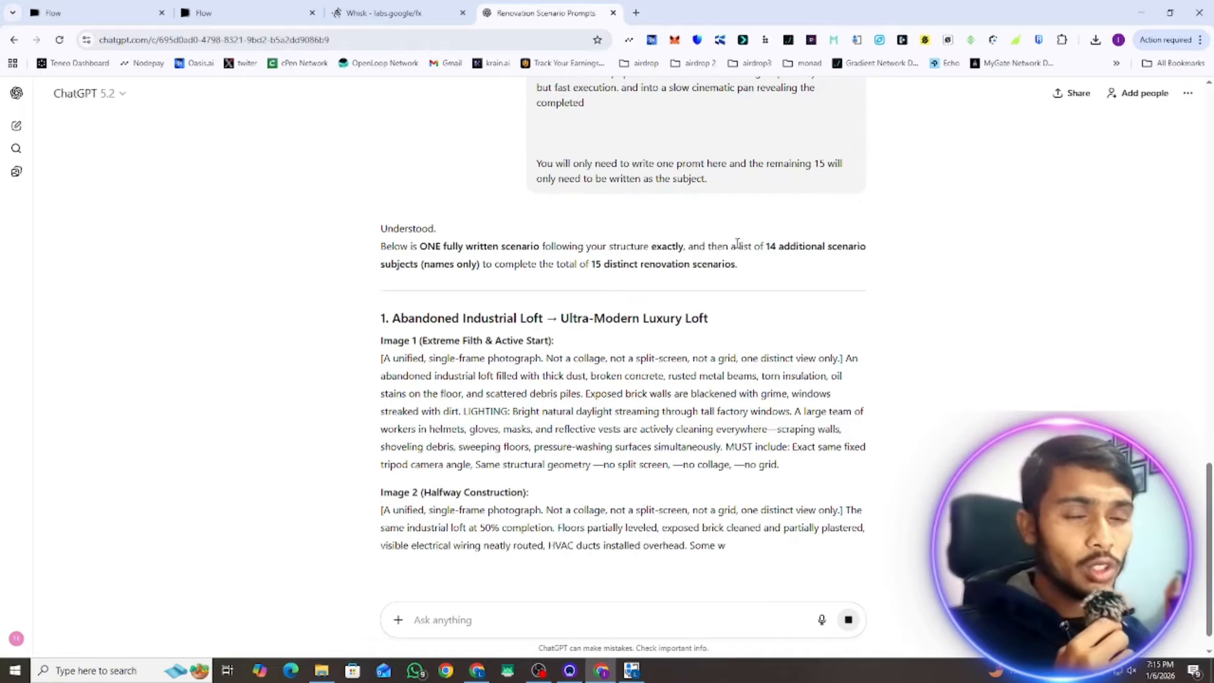
scroll(737, 244, down, 1)
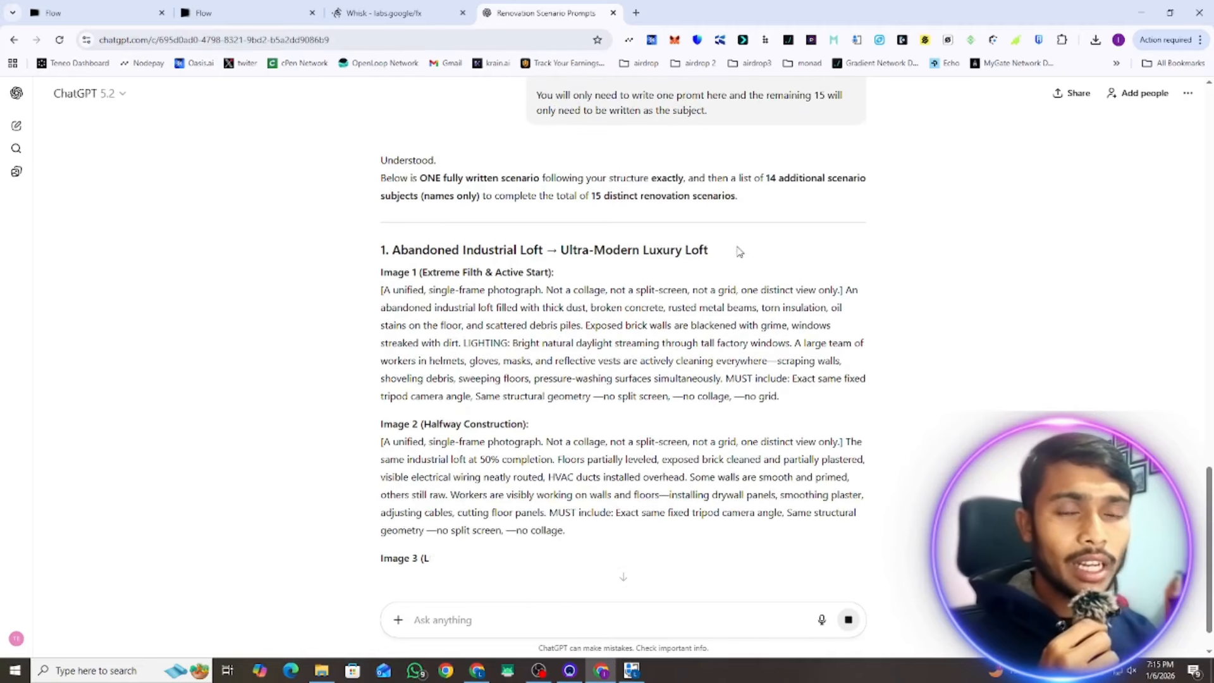
scroll(739, 252, down, 1)
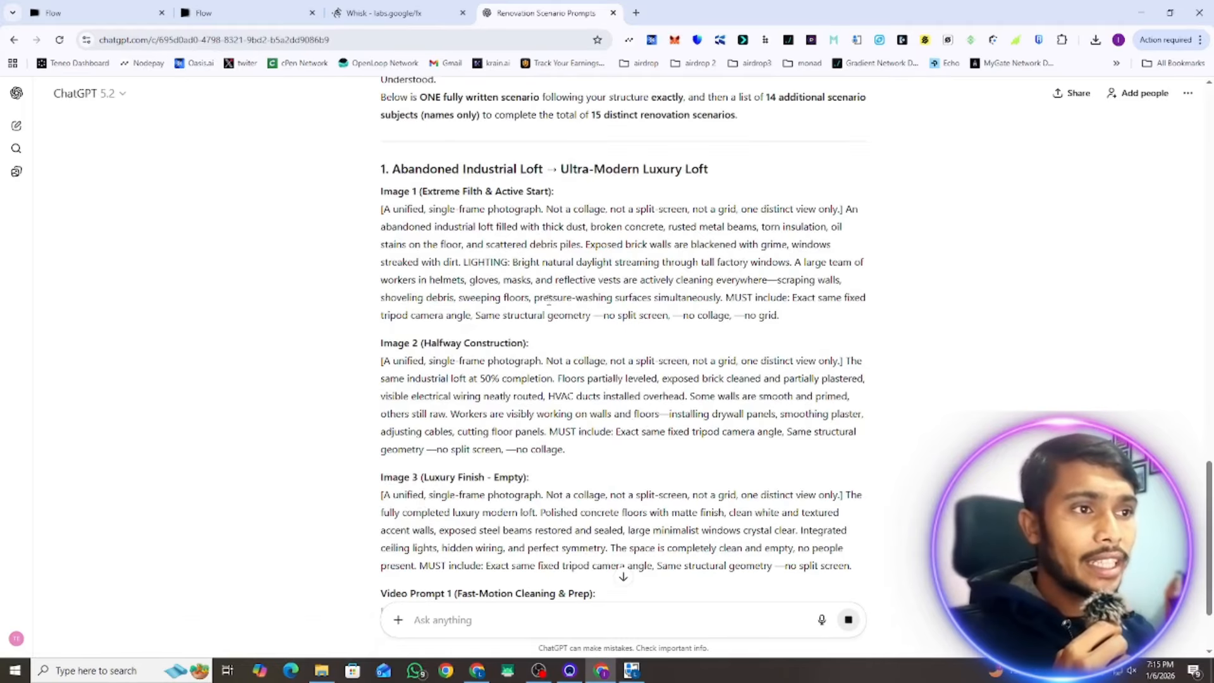
scroll(479, 284, down, 3)
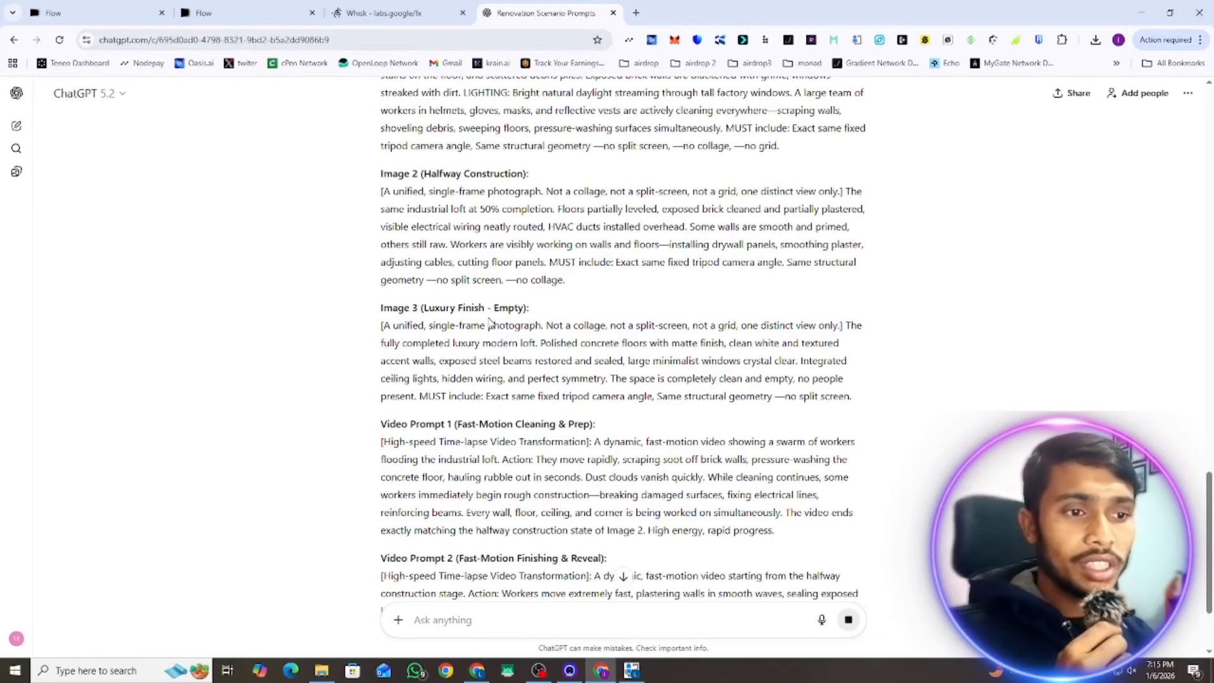
scroll(489, 323, up, 2)
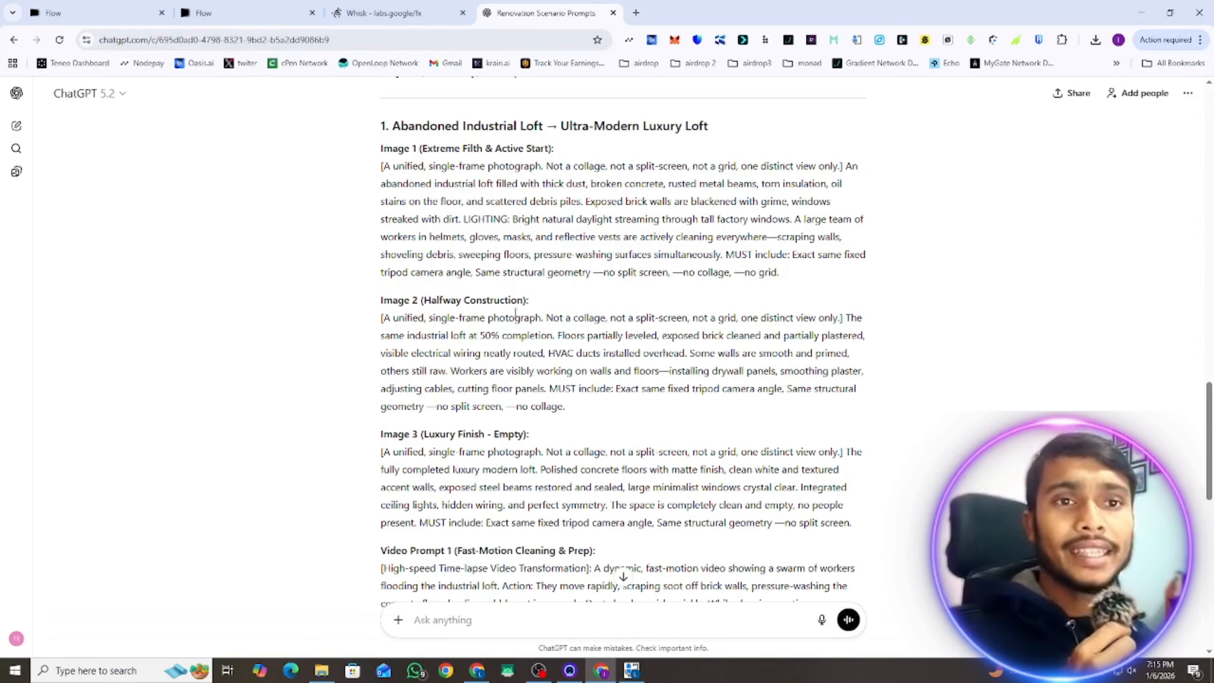
scroll(518, 296, down, 3)
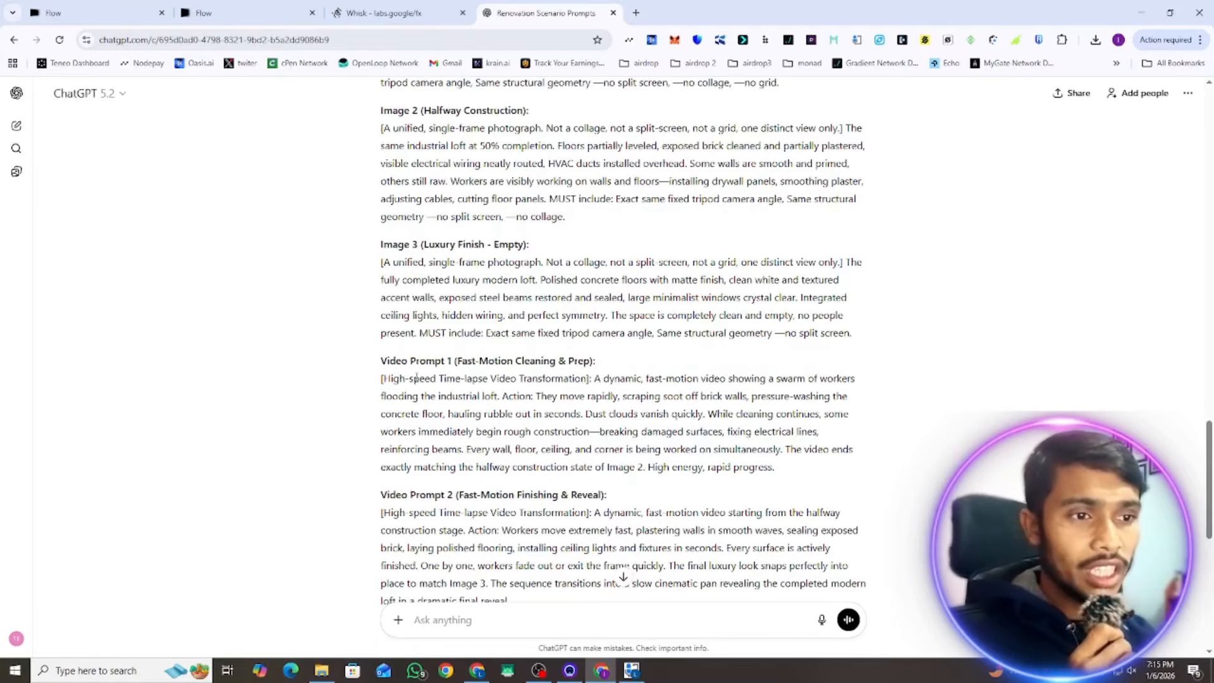
scroll(417, 377, up, 2)
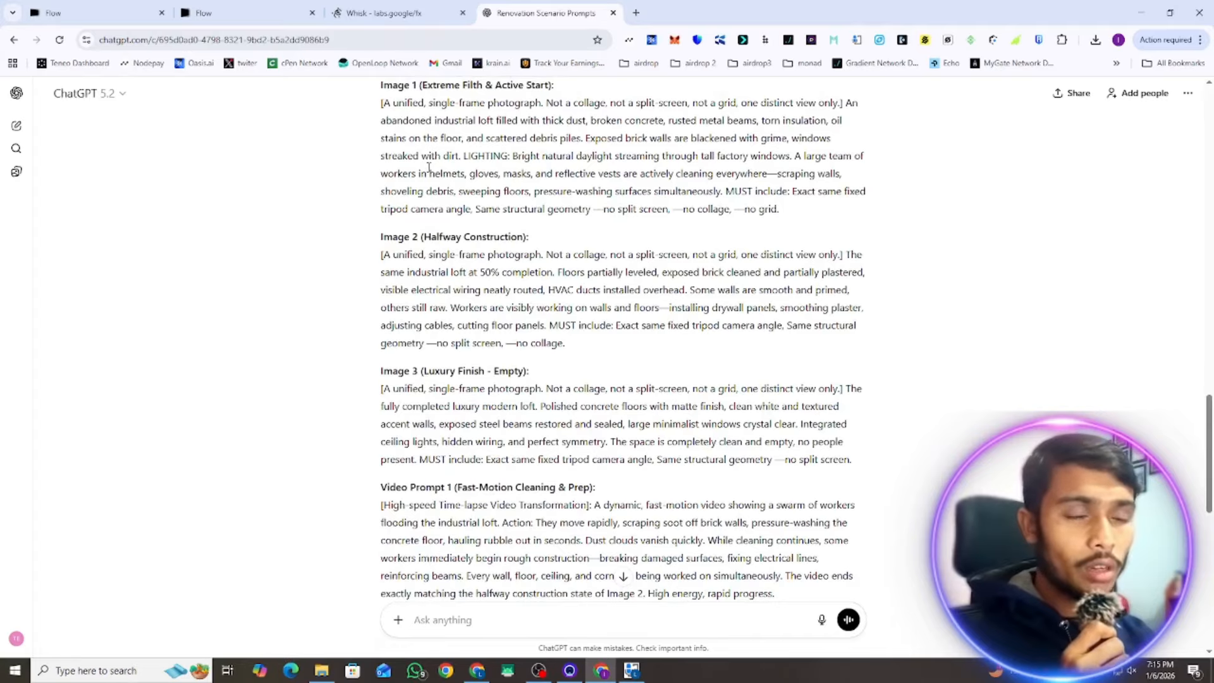
Copy the full "Image 1 (Extreme Filth & Active Start)" prompt paragraph of the Abandoned Industrial Loft scenario
scroll(429, 167, up, 2)
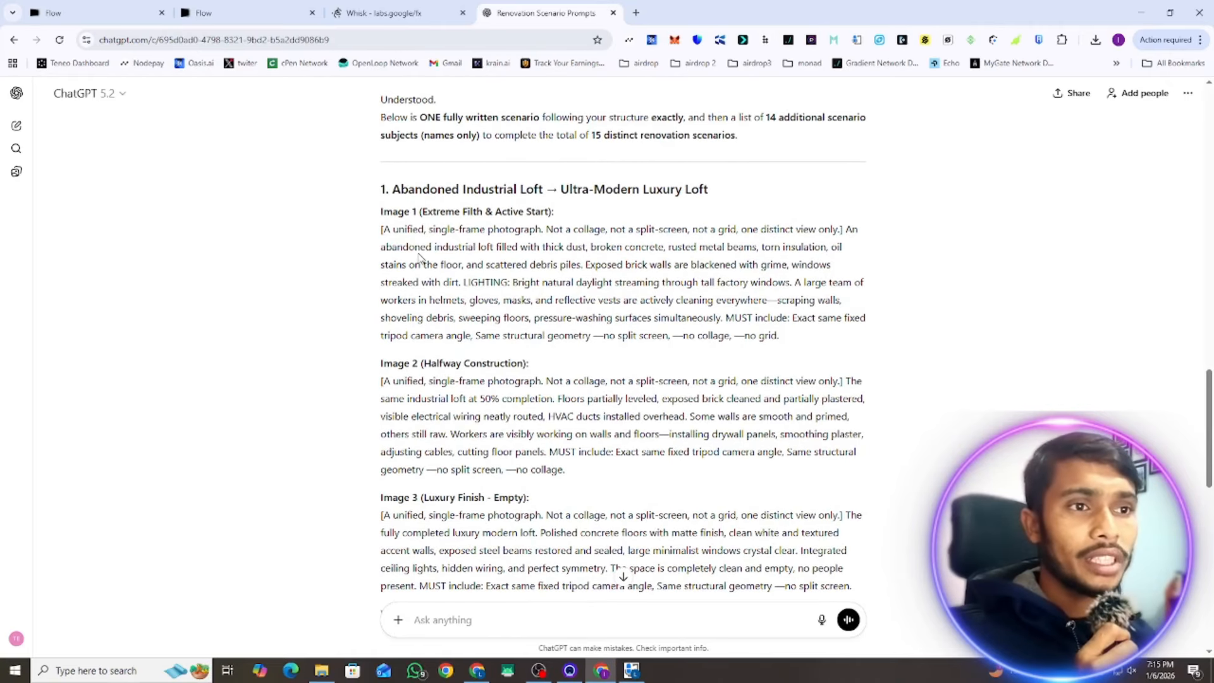
triple_click(422, 246)
right_click(436, 255)
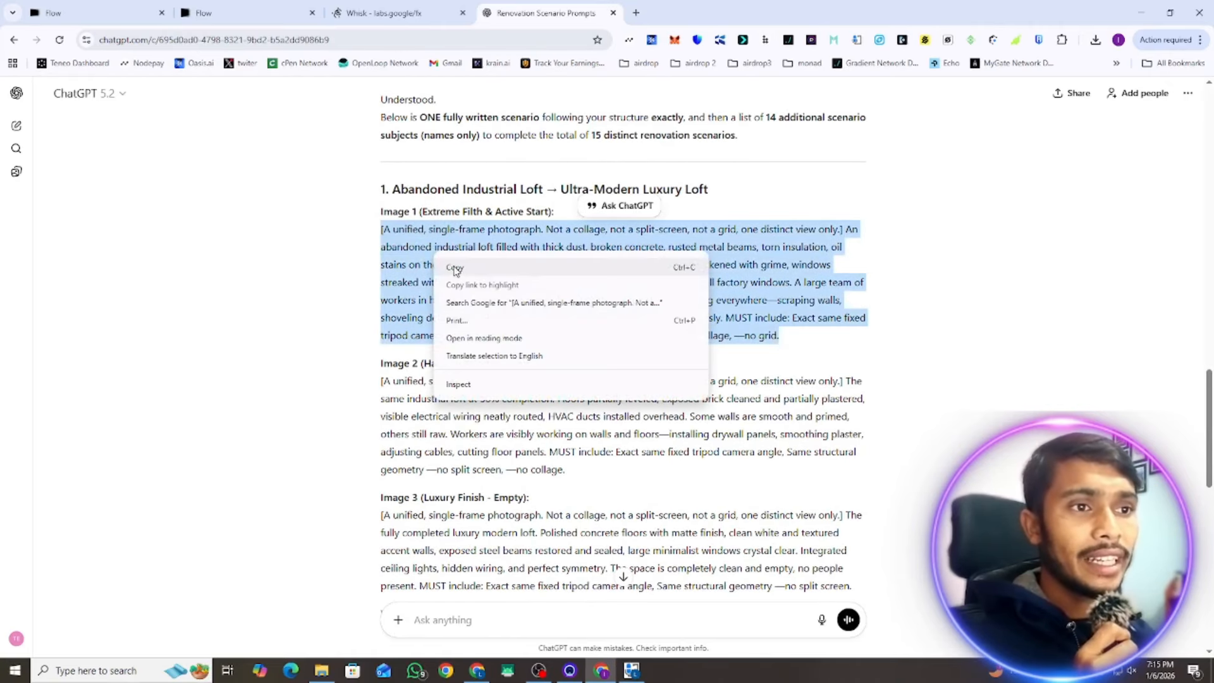
click(461, 268)
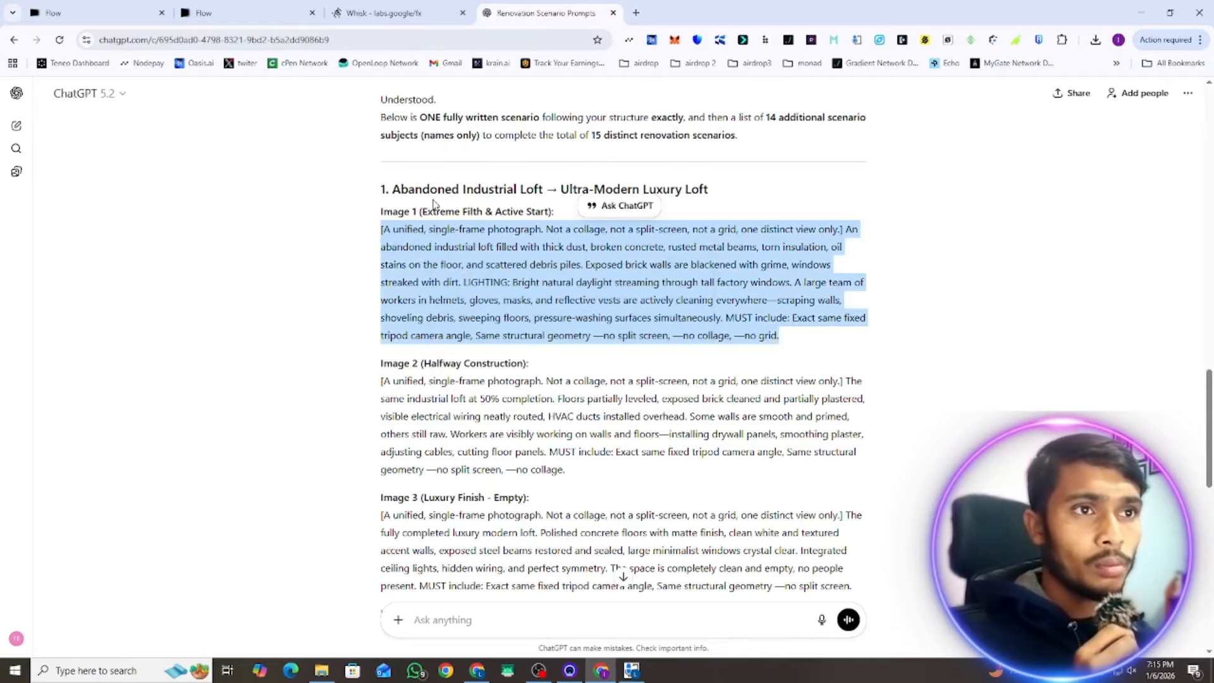
Switch to Whisk and paste the copied Image 1 prompt as the image description
click(387, 13)
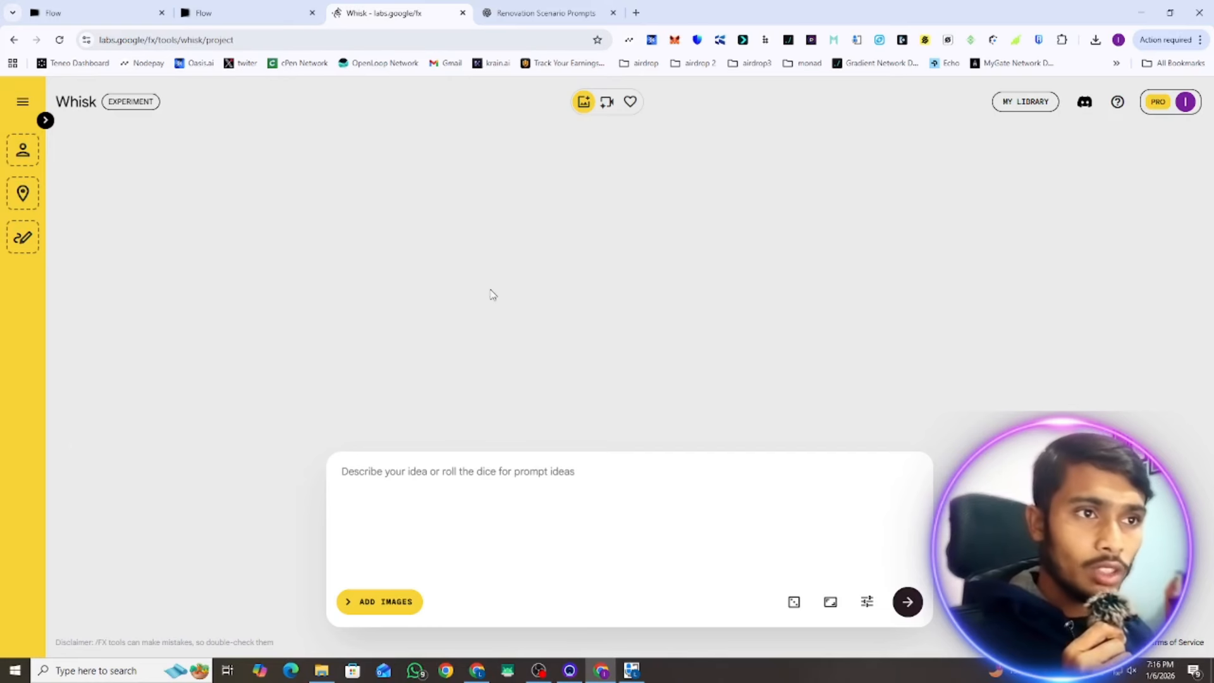
right_click(381, 467)
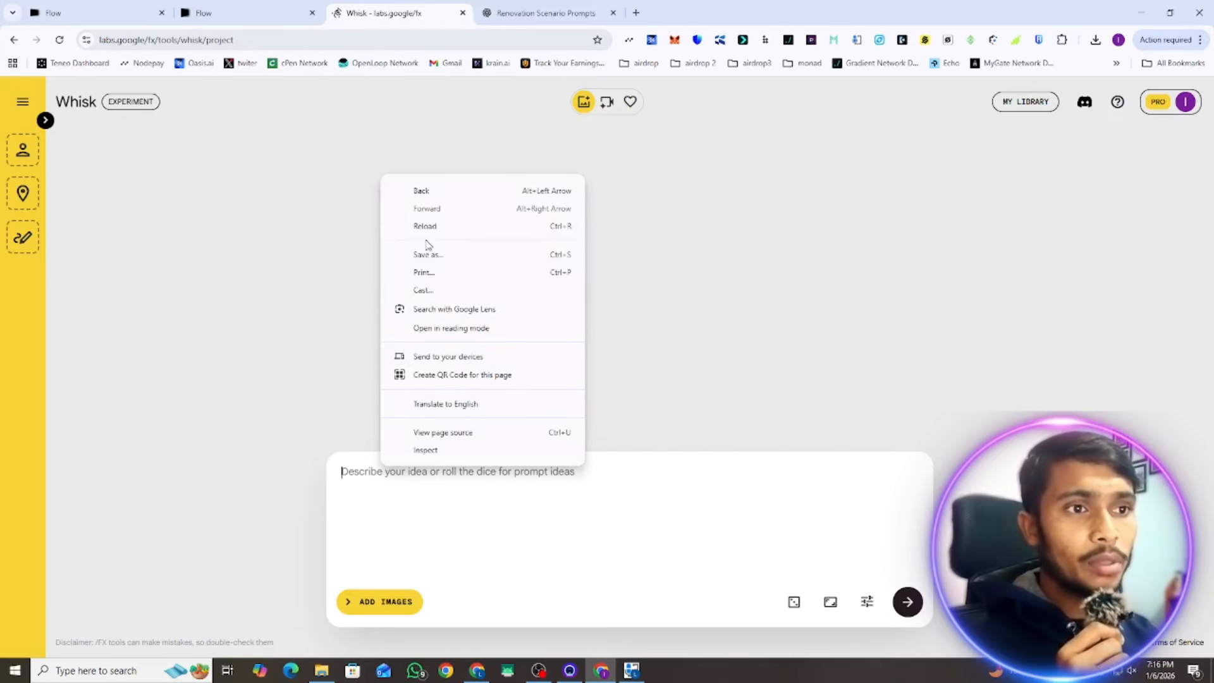
click(369, 473)
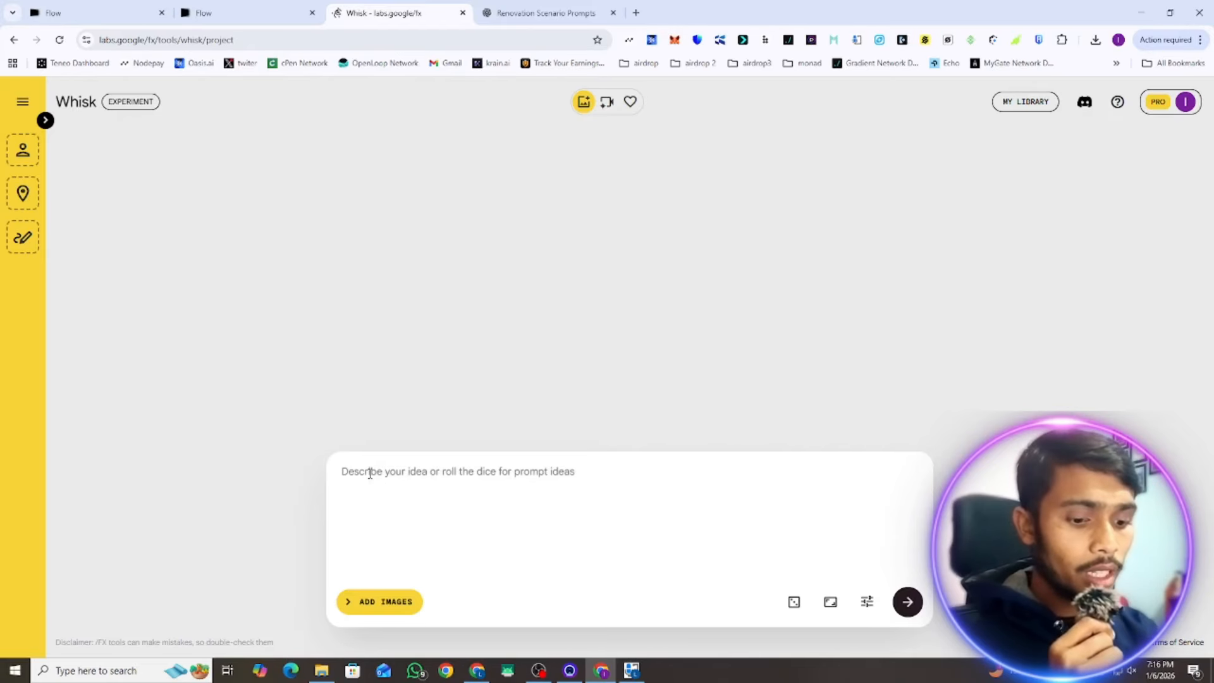
key(ctrl+v)
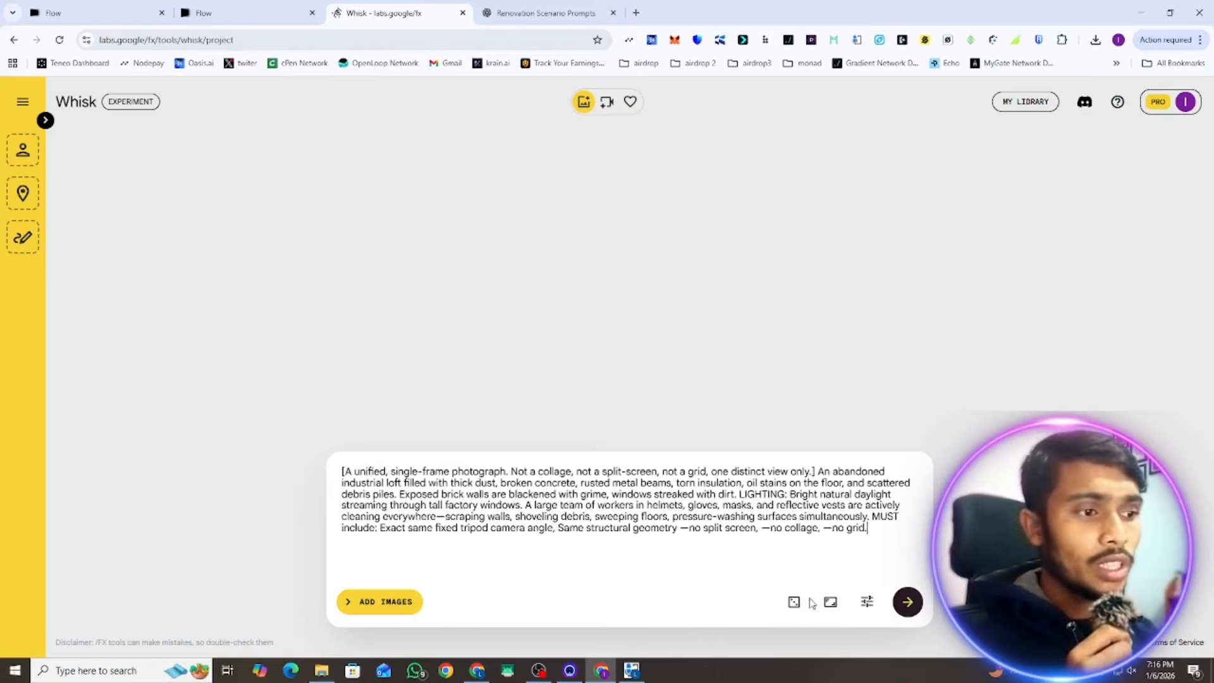
Set the aspect ratio to 9:16 portrait and generate the Image 1 pictures of the abandoned loft
click(829, 601)
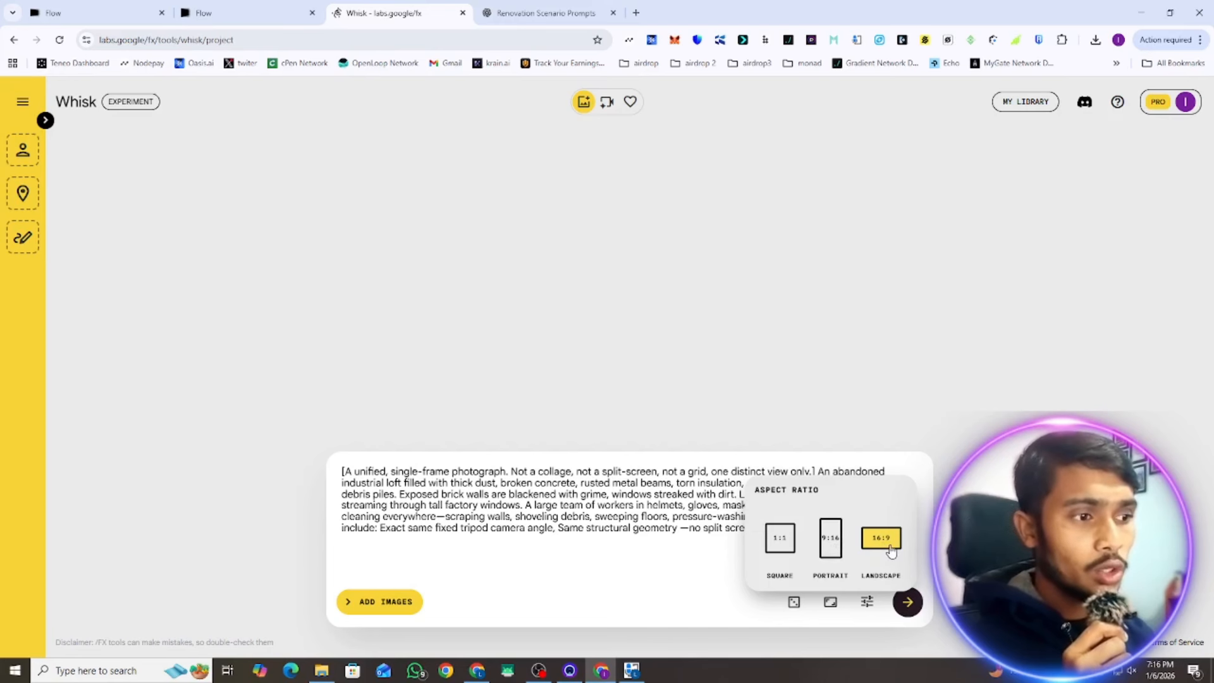
click(829, 543)
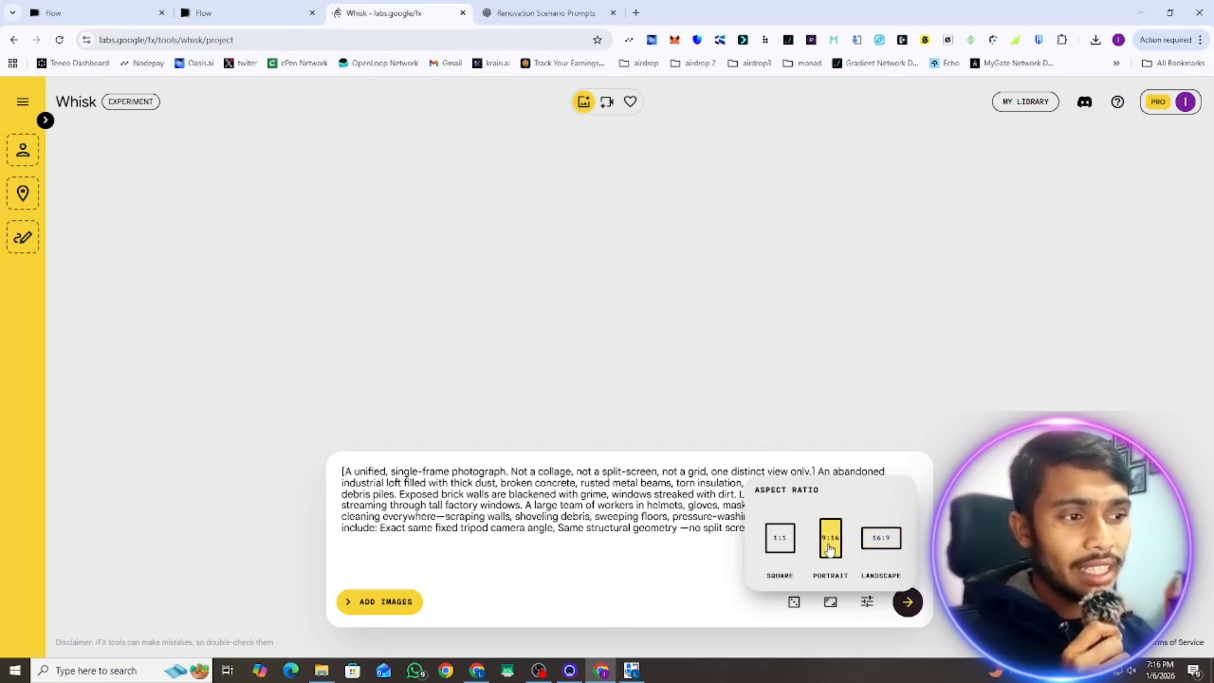
click(701, 580)
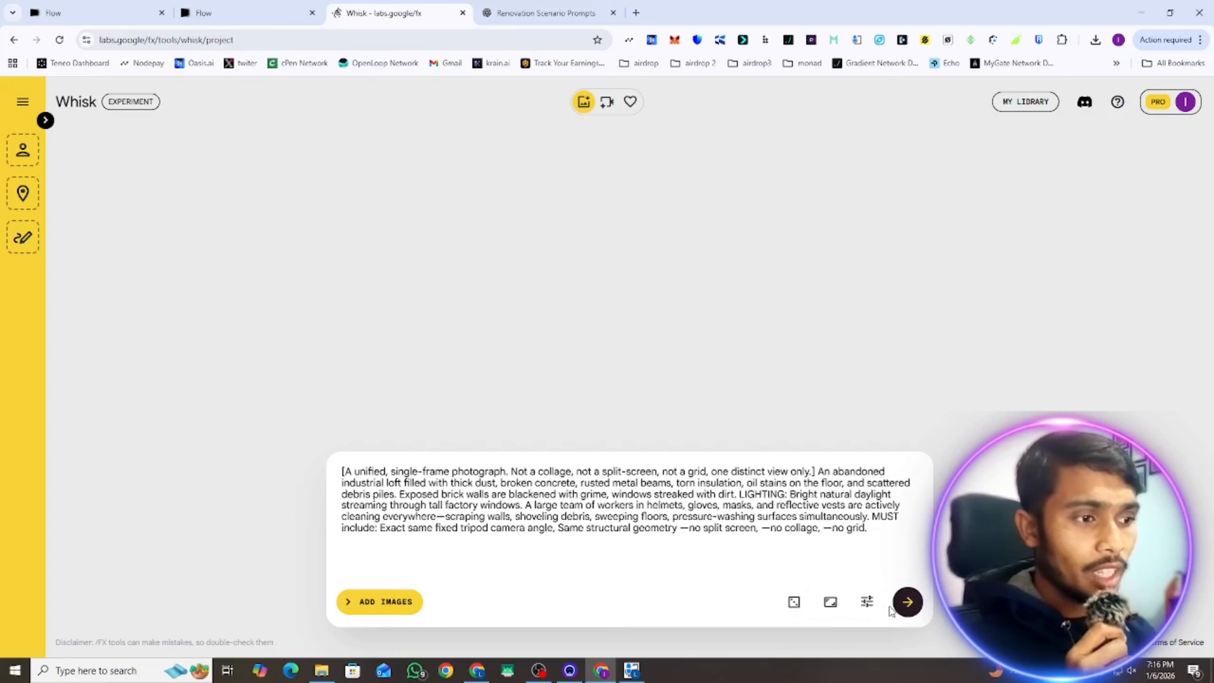
click(866, 603)
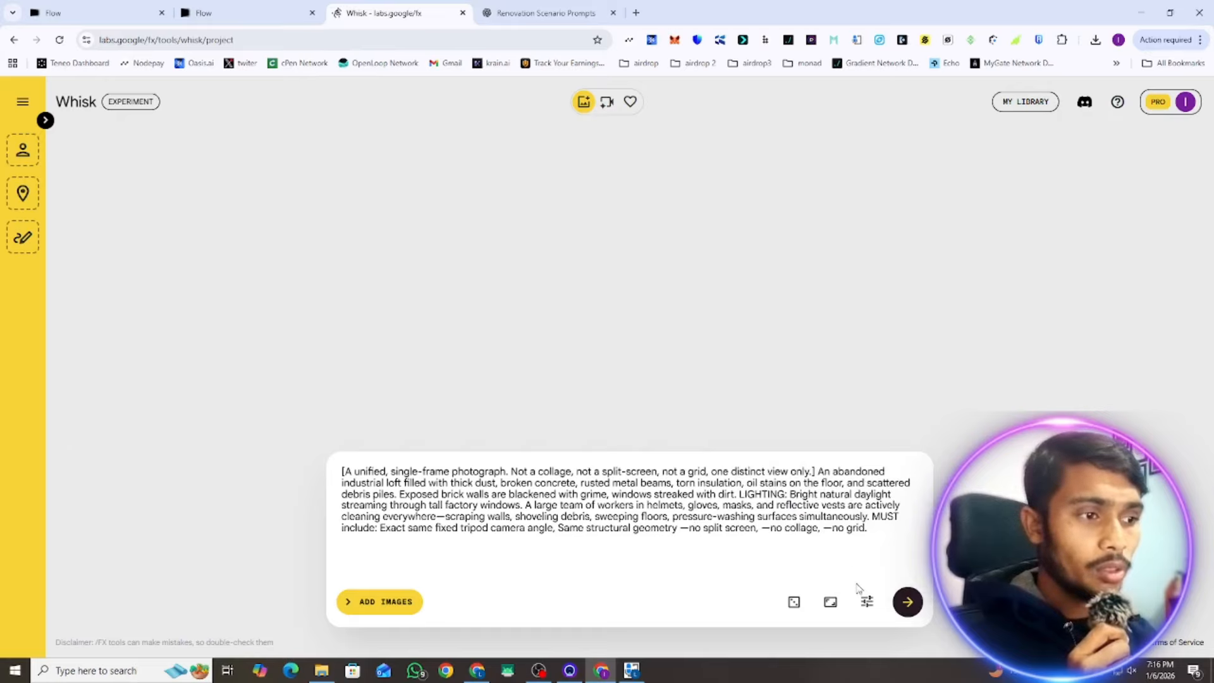
click(907, 604)
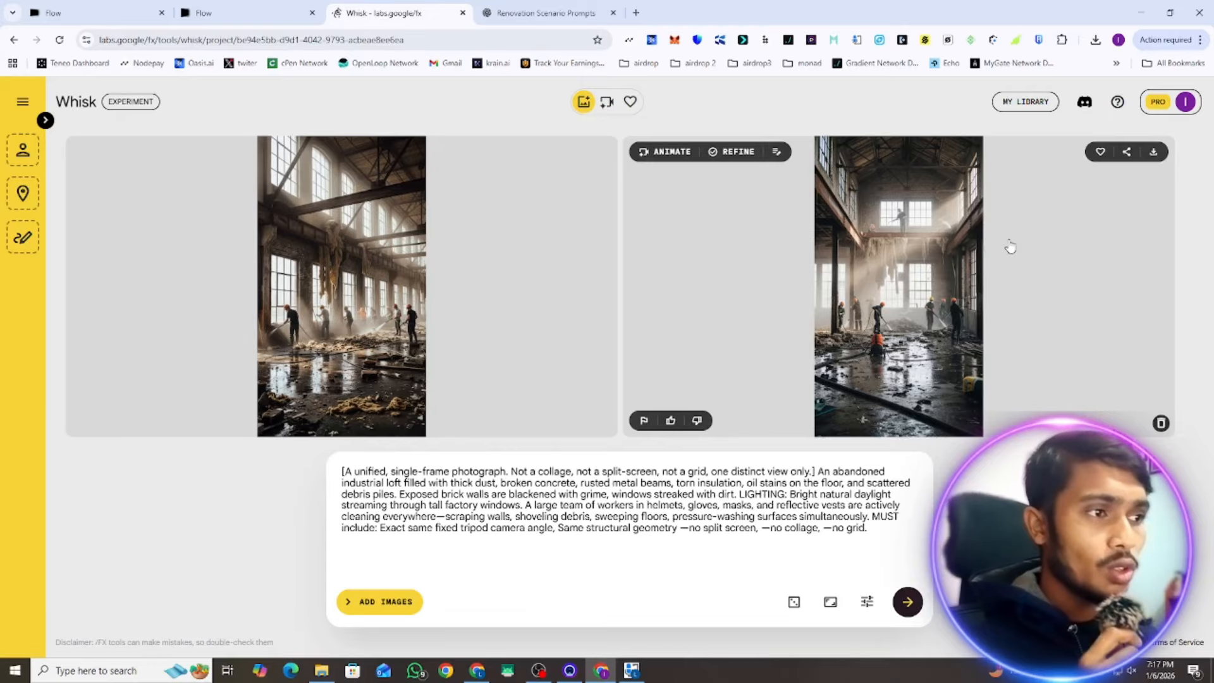
Download the second generated abandoned loft image, the one facing the end wall straight on
click(1155, 153)
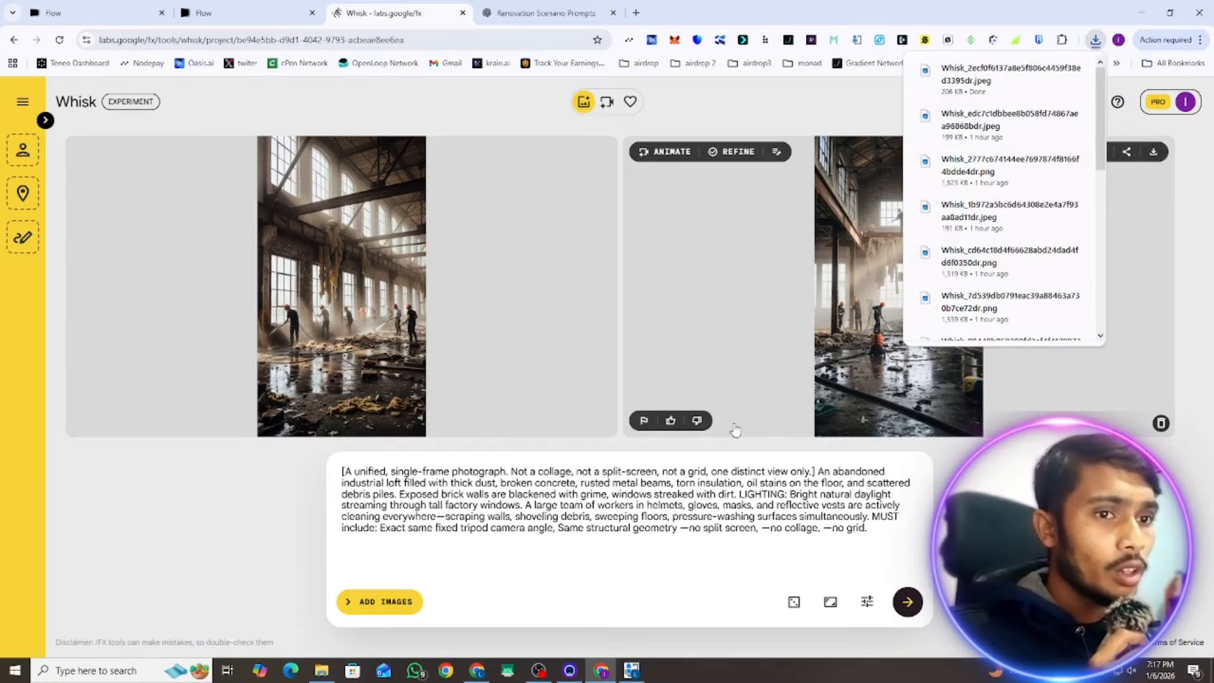
click(779, 309)
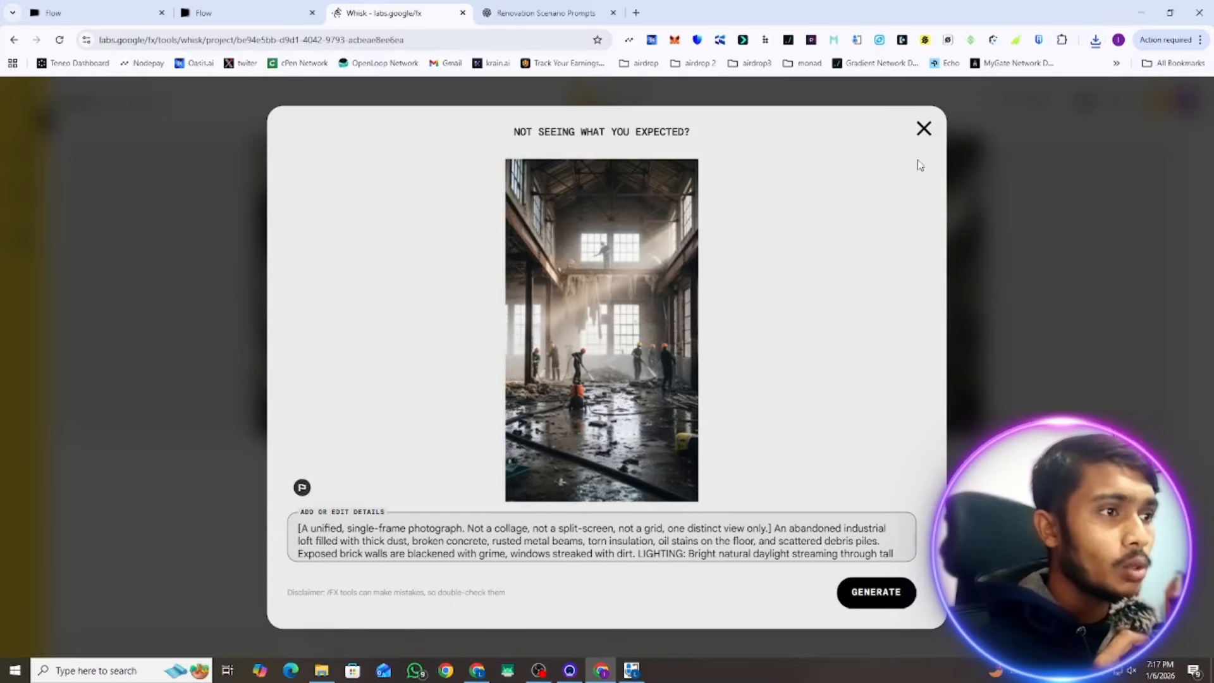
click(922, 127)
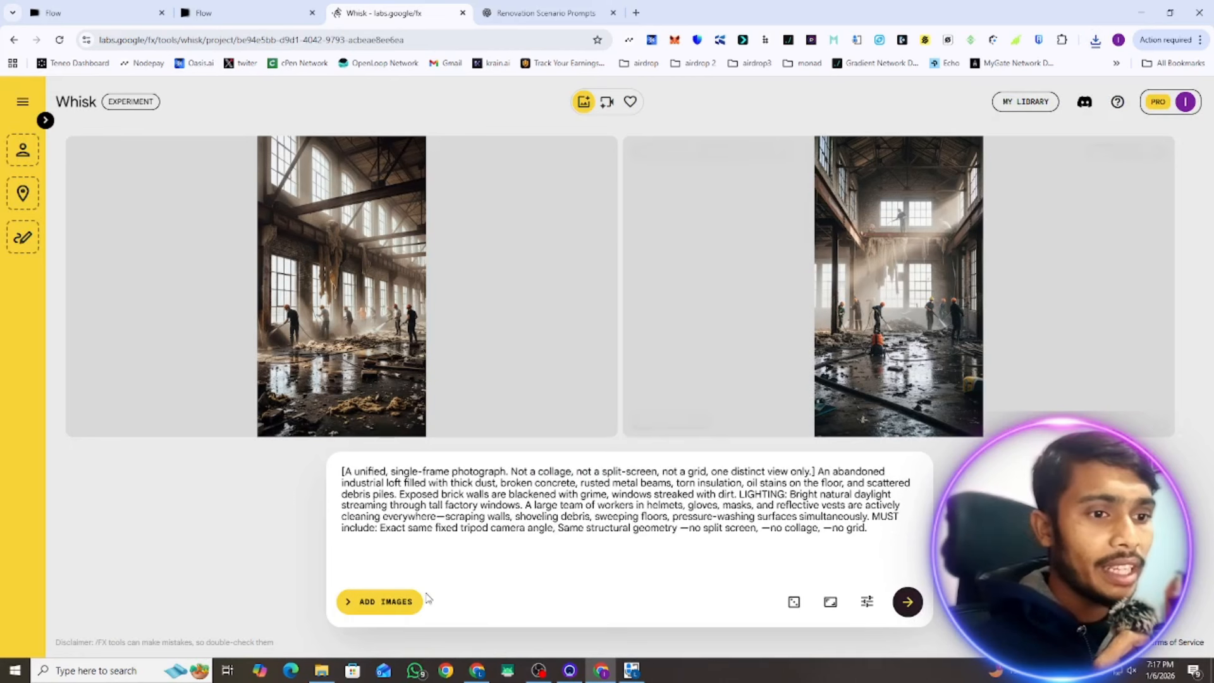
Show the reference image slots and add the second abandoned loft image as the Subject
click(365, 606)
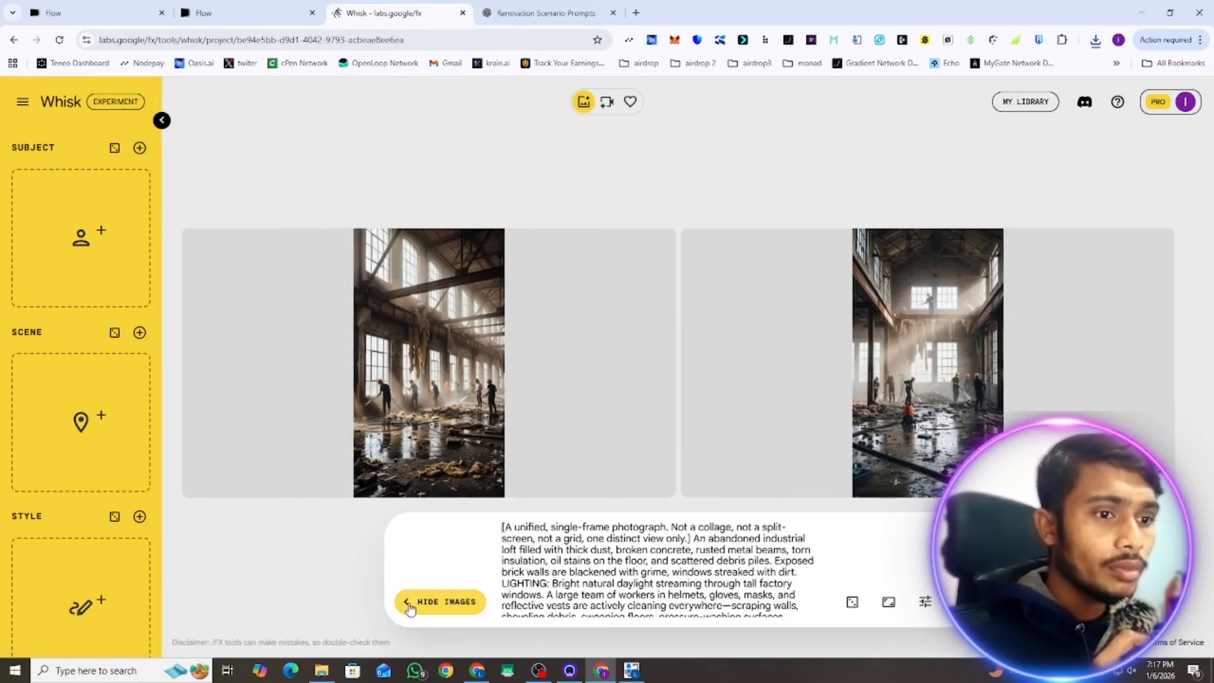
mouse_move(978, 361)
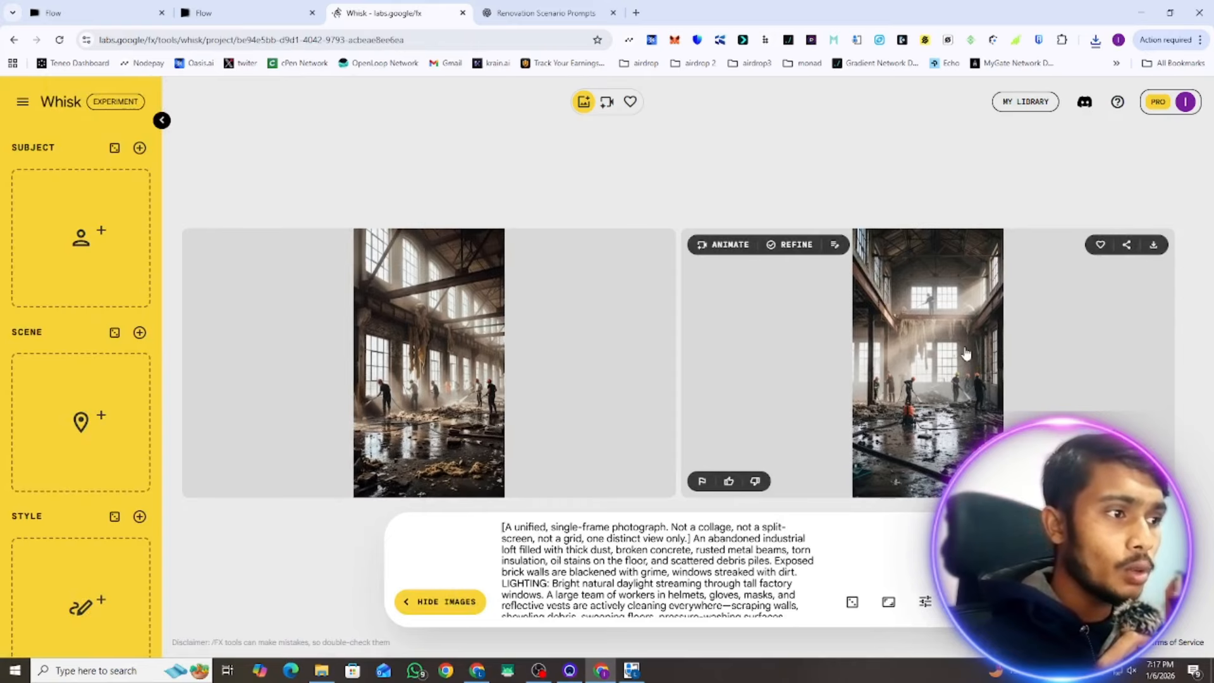
drag(966, 353, 90, 248)
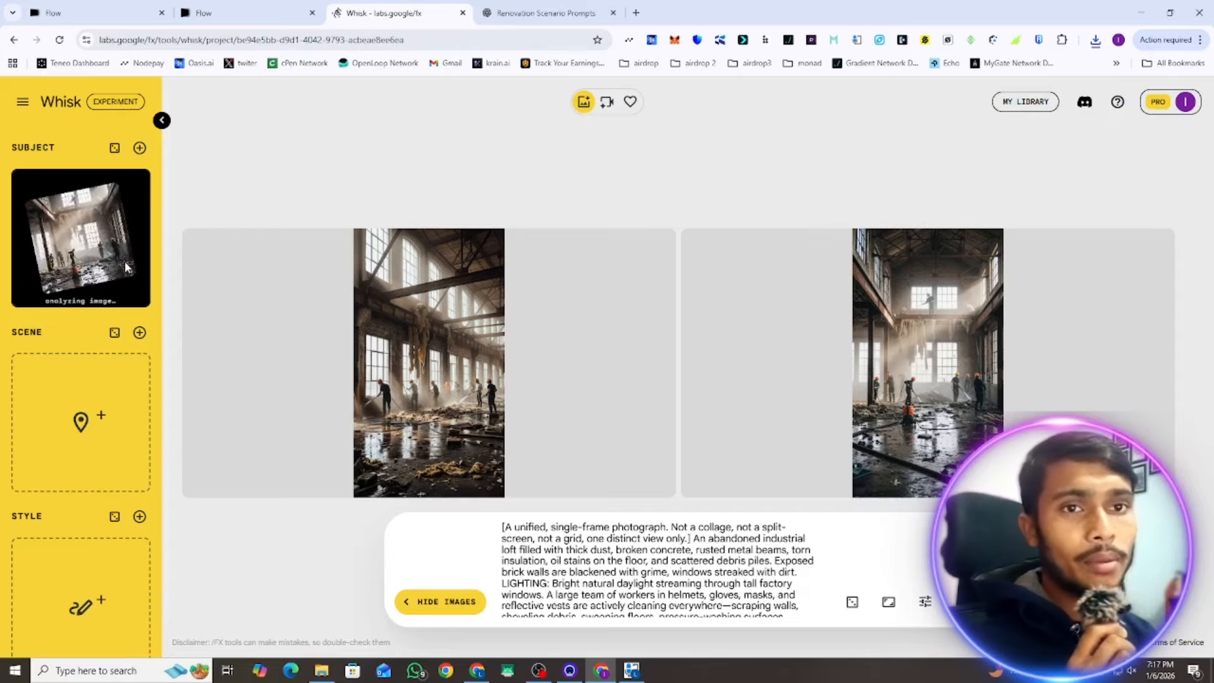
Switch to ChatGPT and copy the full "Image 2 (Halfway Construction)" prompt paragraph of the loft scenario
click(559, 10)
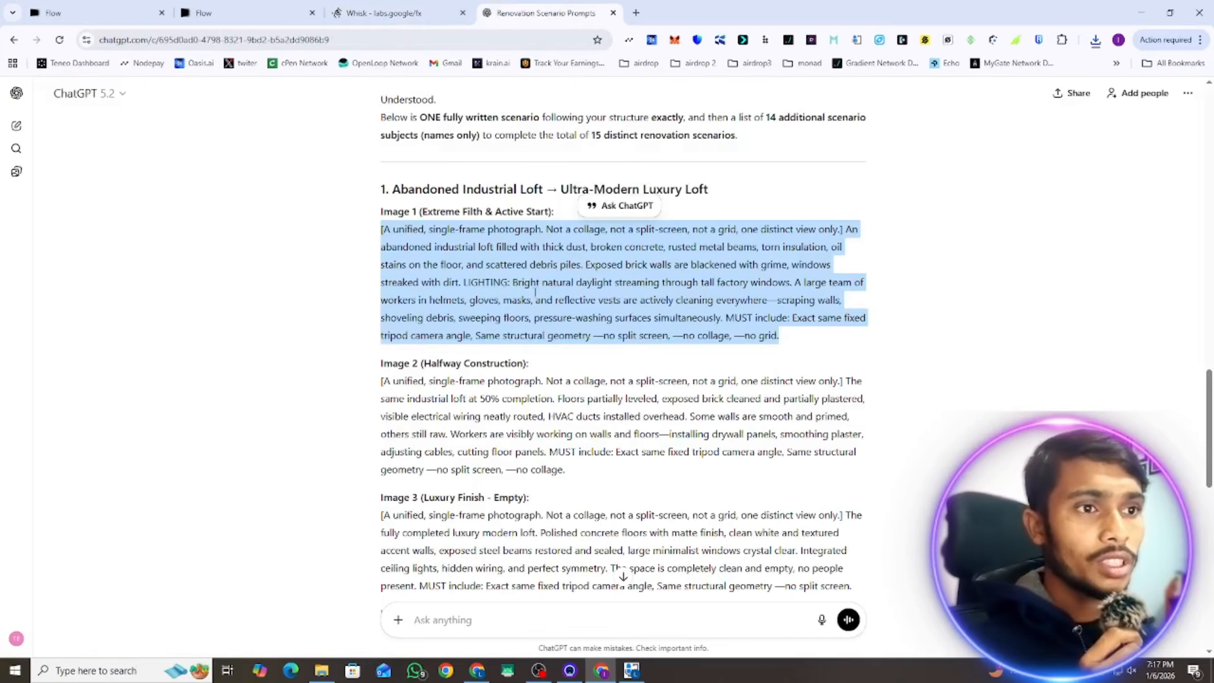
triple_click(496, 400)
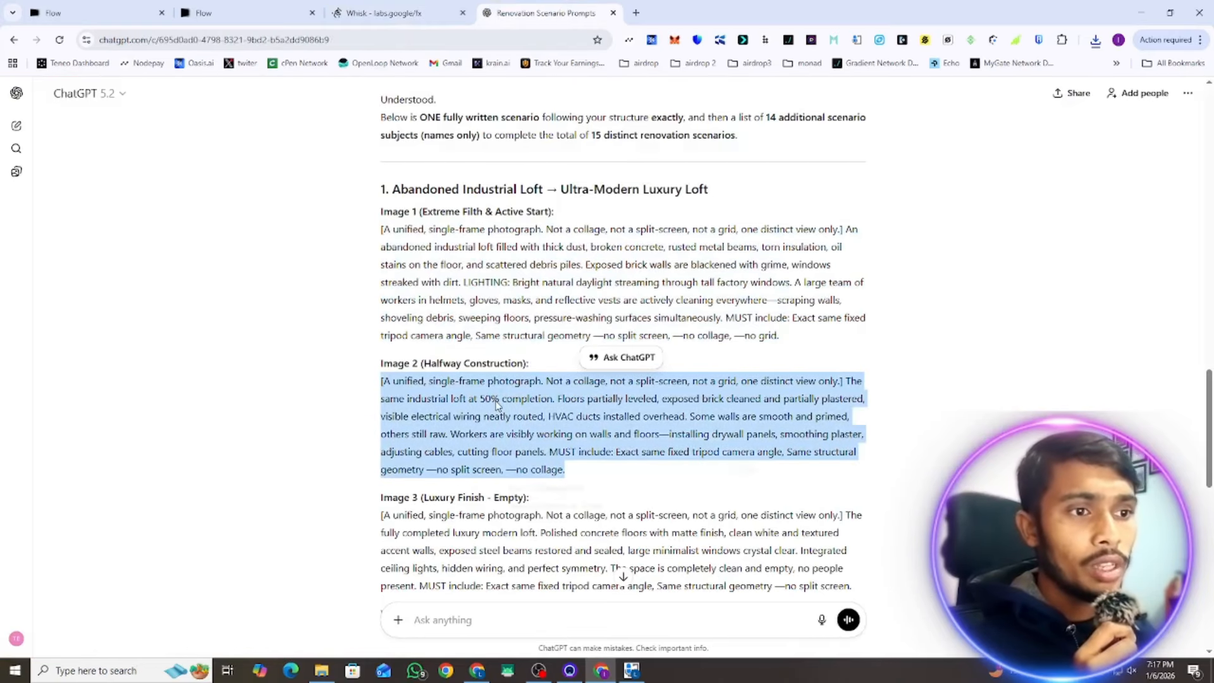
right_click(498, 406)
click(514, 417)
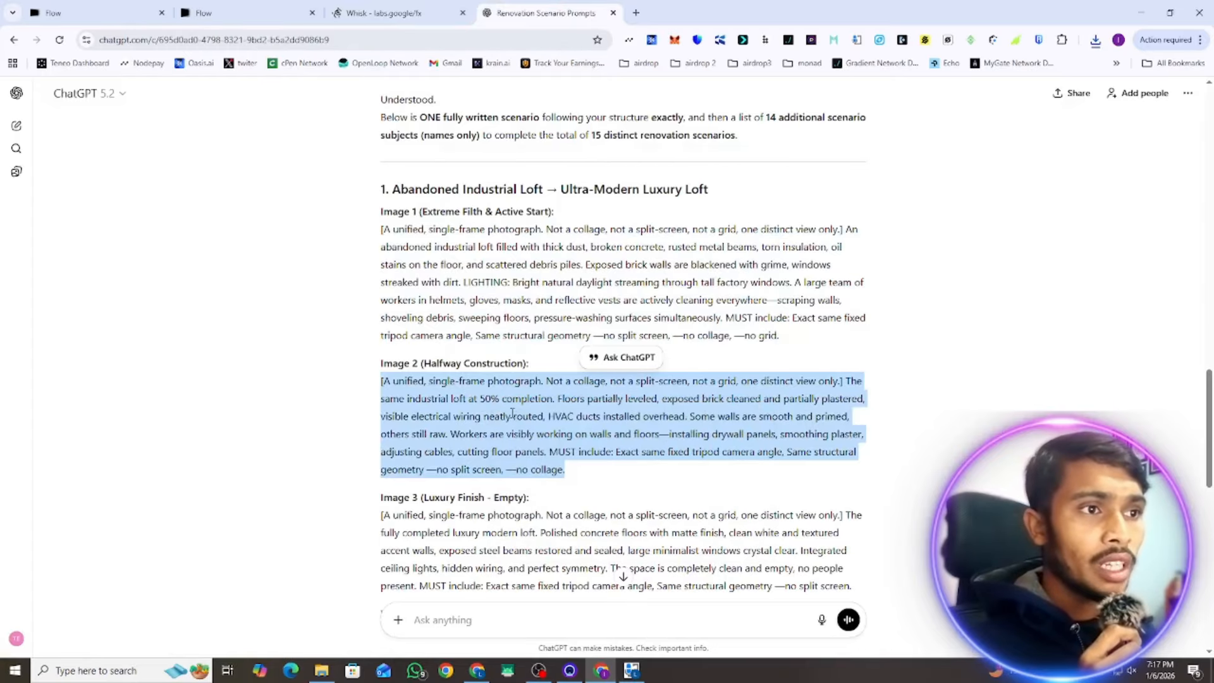
Switch to Whisk, replace the Image 1 description with the copied Image 2 prompt and generate the halfway construction images
click(385, 12)
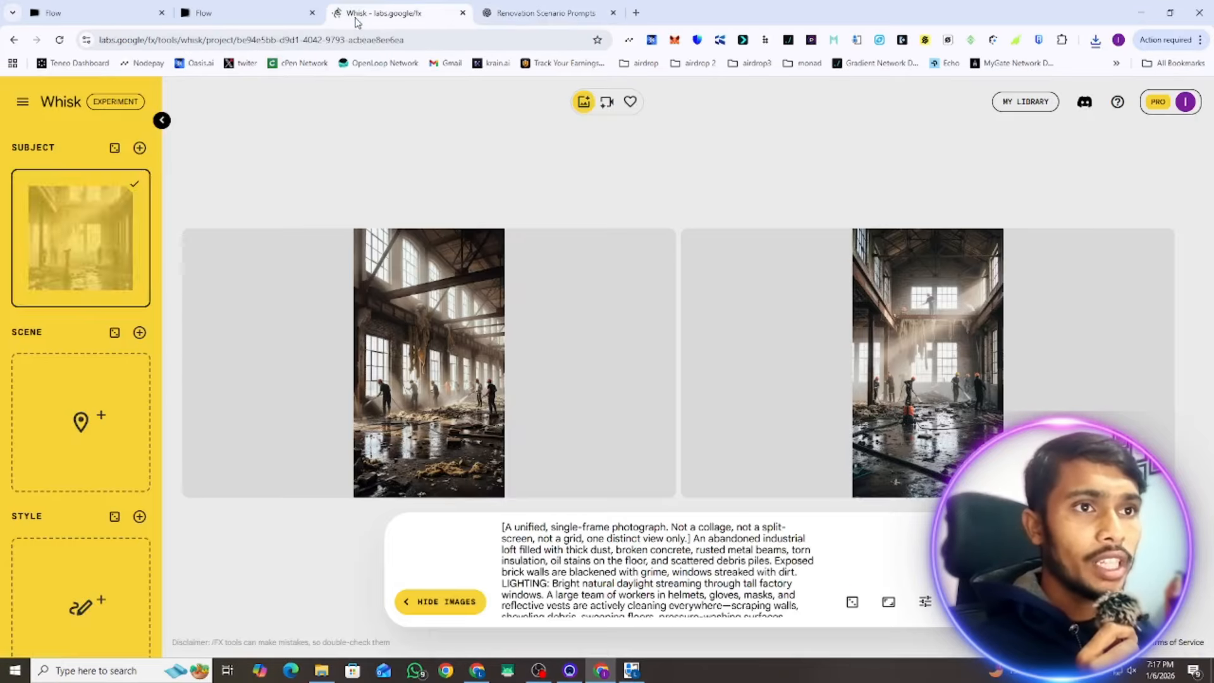
double_click(539, 561)
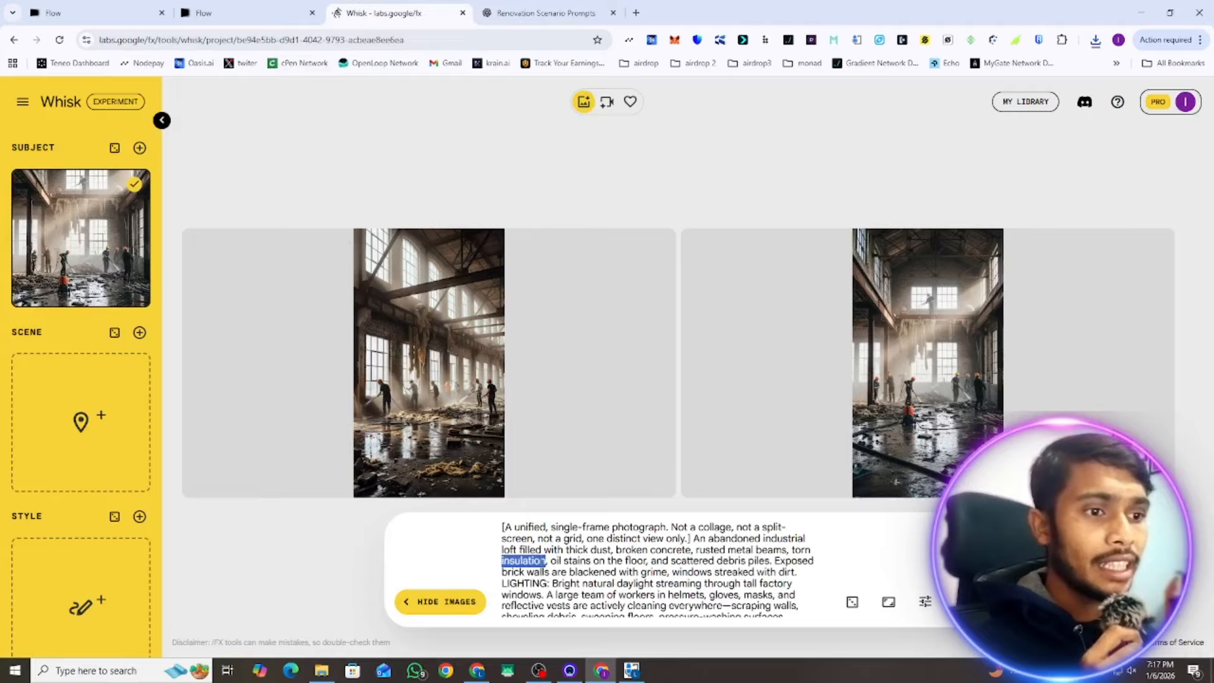
key(ctrl+a)
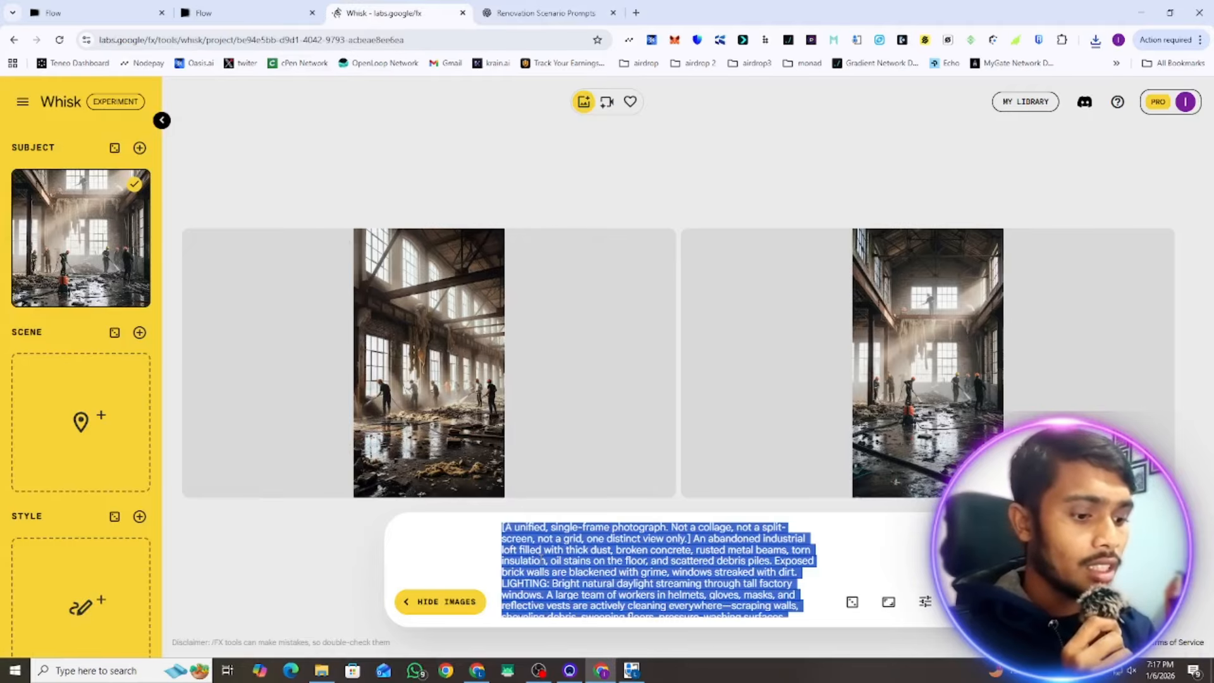
key(ctrl+v)
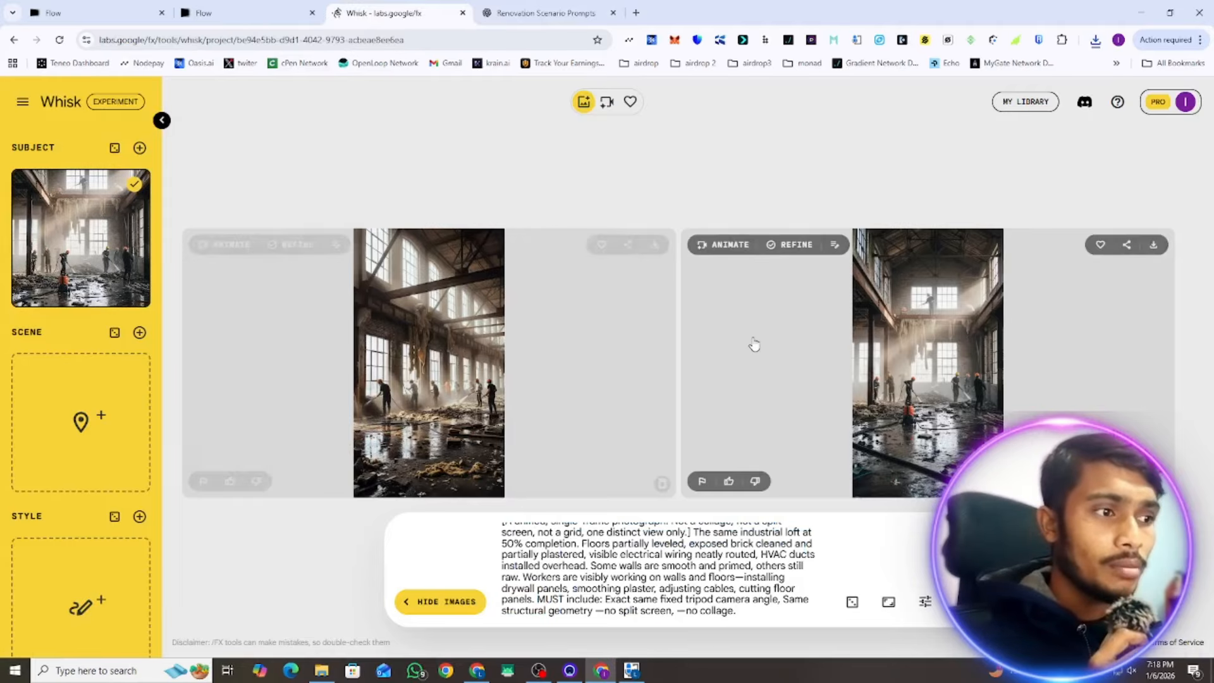
click(961, 601)
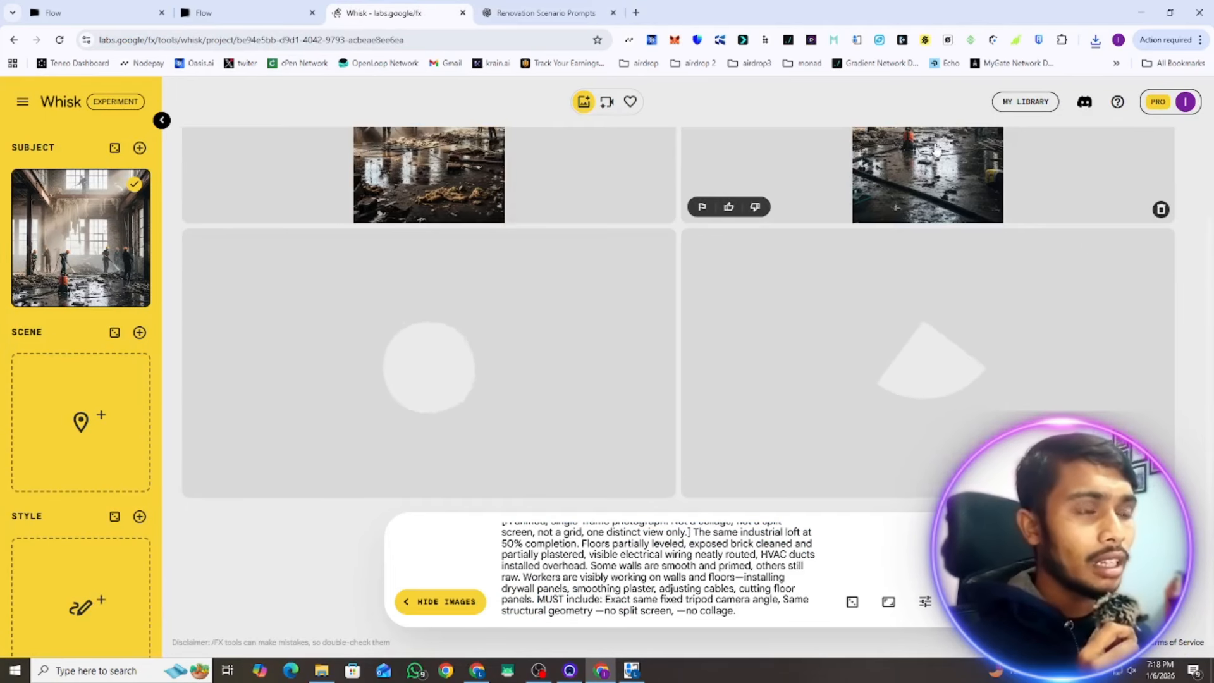
scroll(916, 190, up, 2)
scroll(837, 263, down, 2)
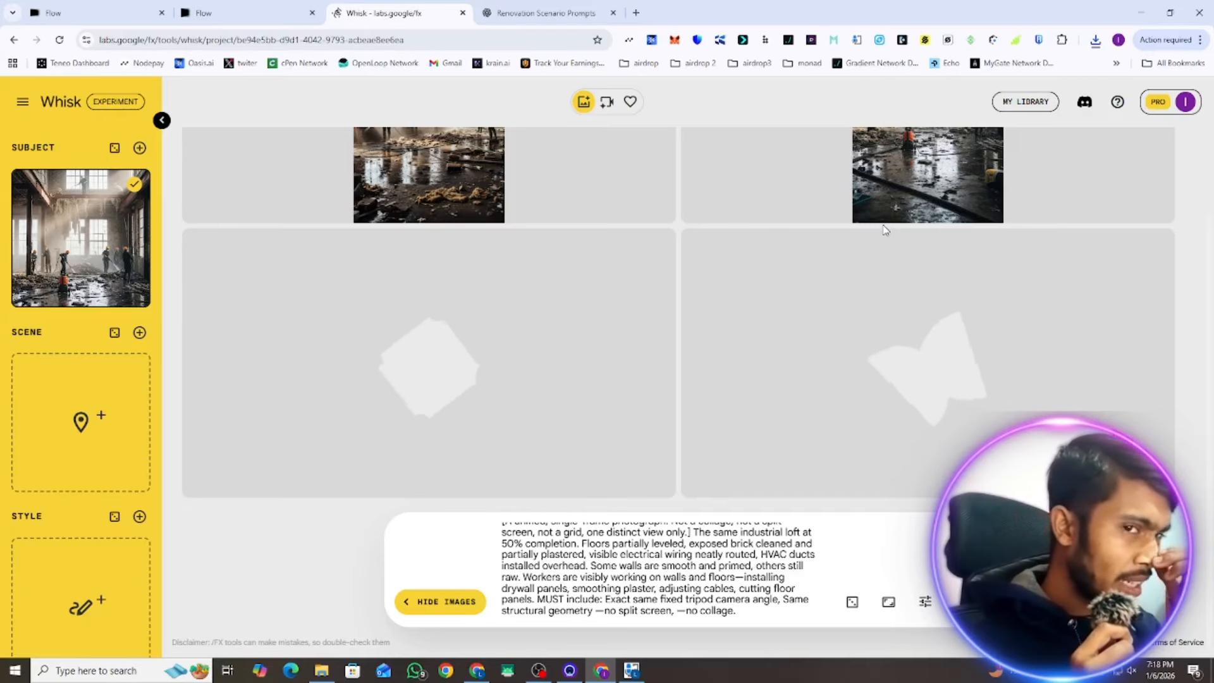
Compare the halfway images with the first stage, download the second halfway image and add it as another Subject reference
mouse_move(883, 219)
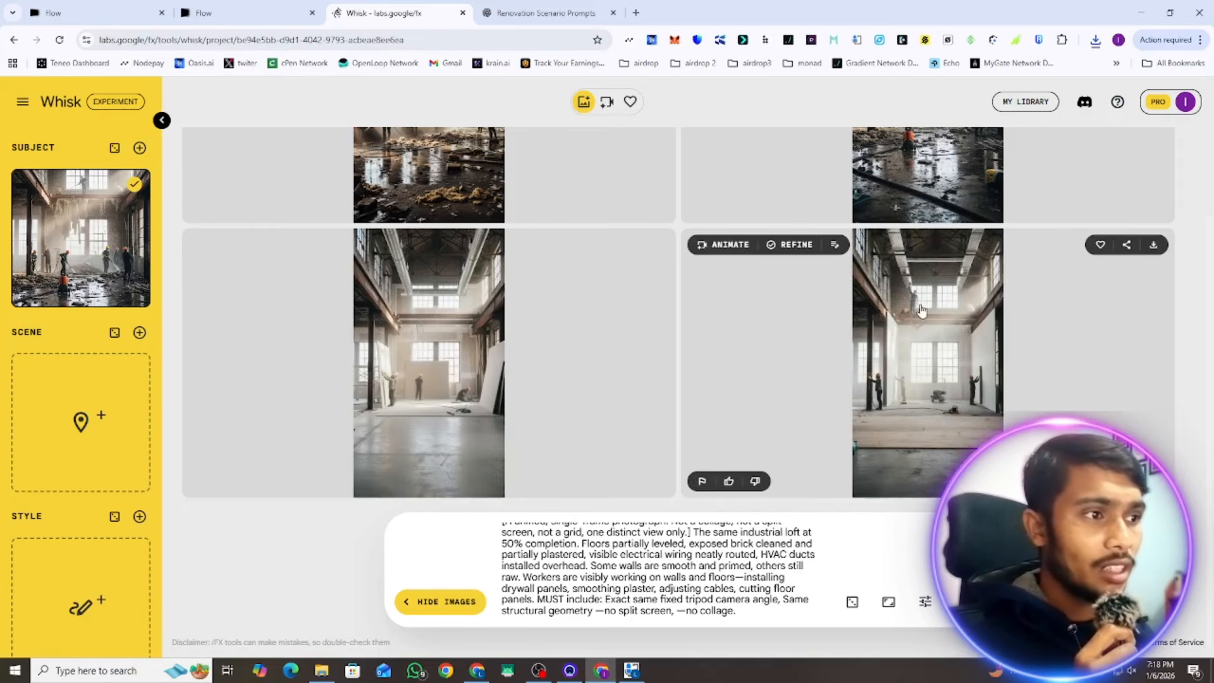
scroll(923, 278, up, 3)
scroll(911, 210, down, 2)
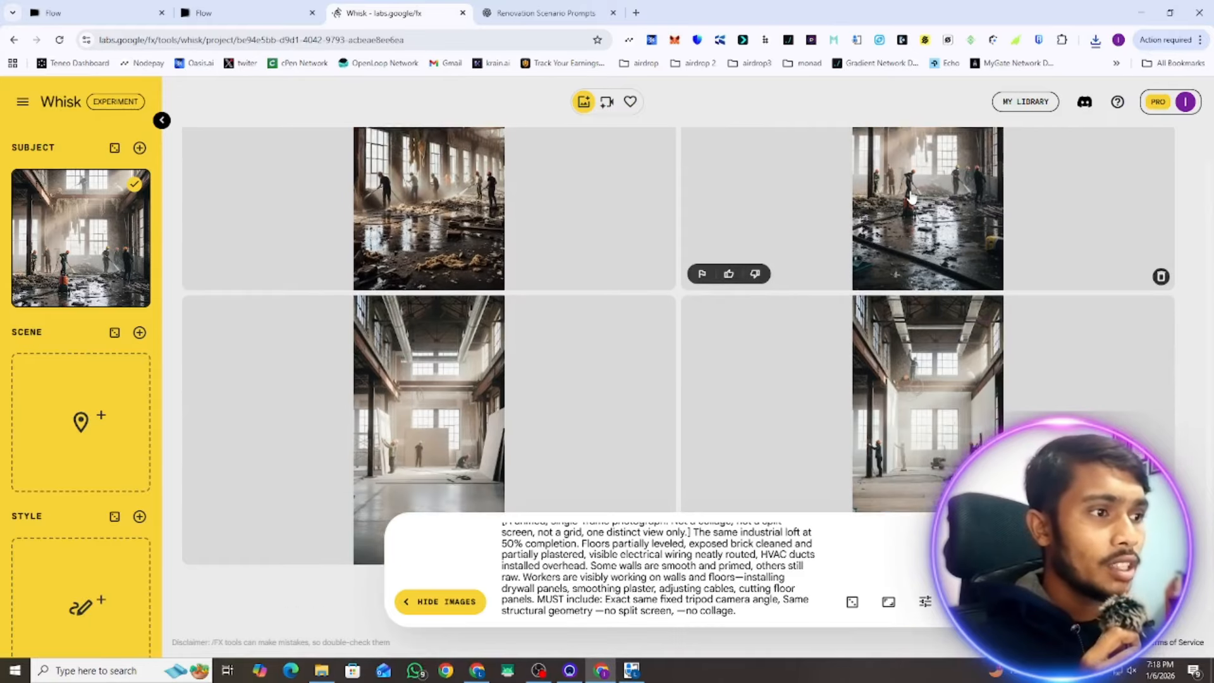
scroll(950, 262, up, 2)
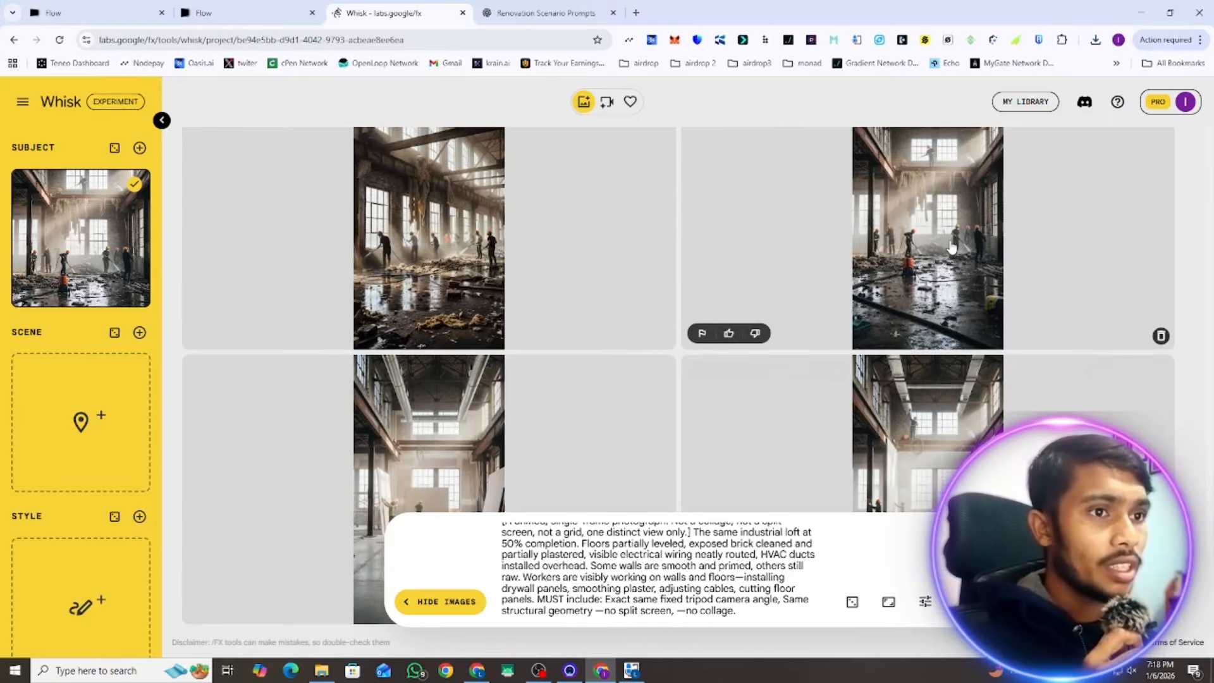
scroll(945, 269, down, 2)
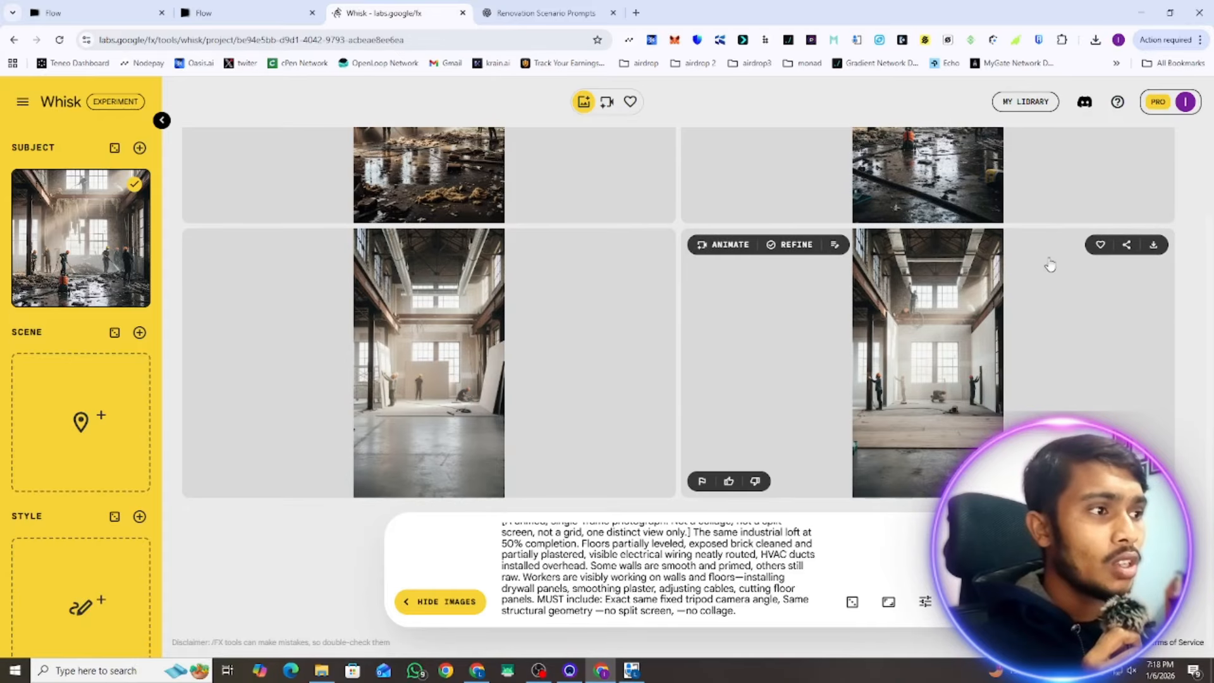
click(1153, 247)
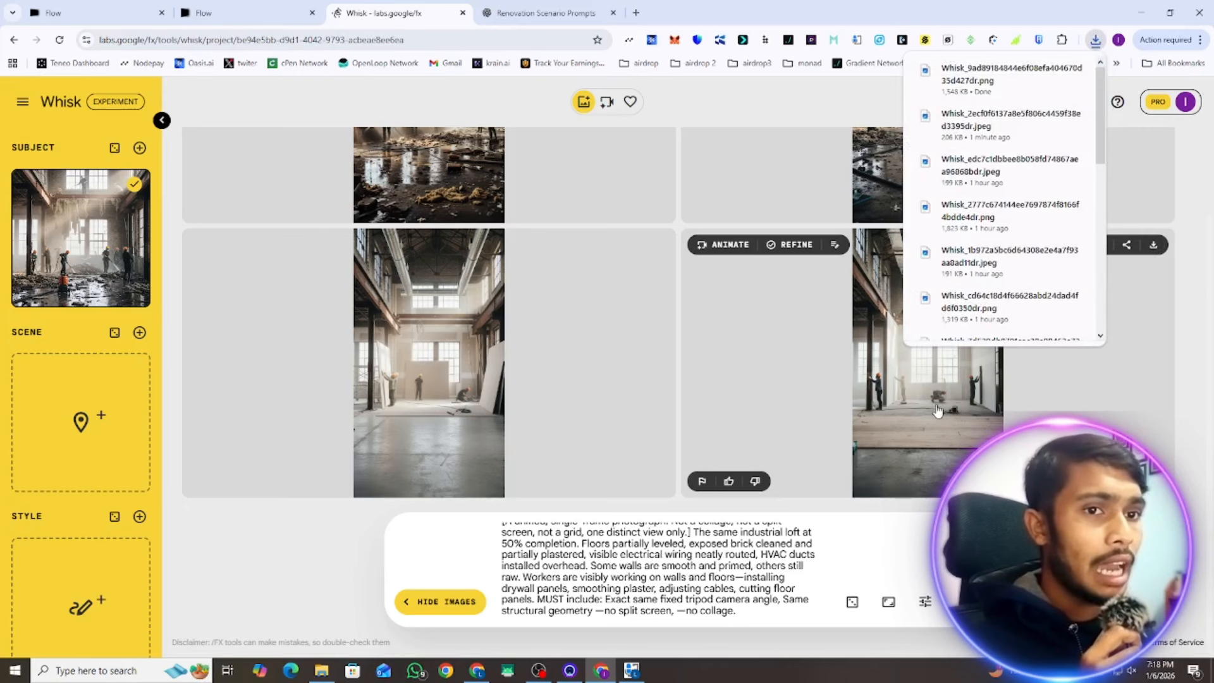
drag(947, 397, 117, 345)
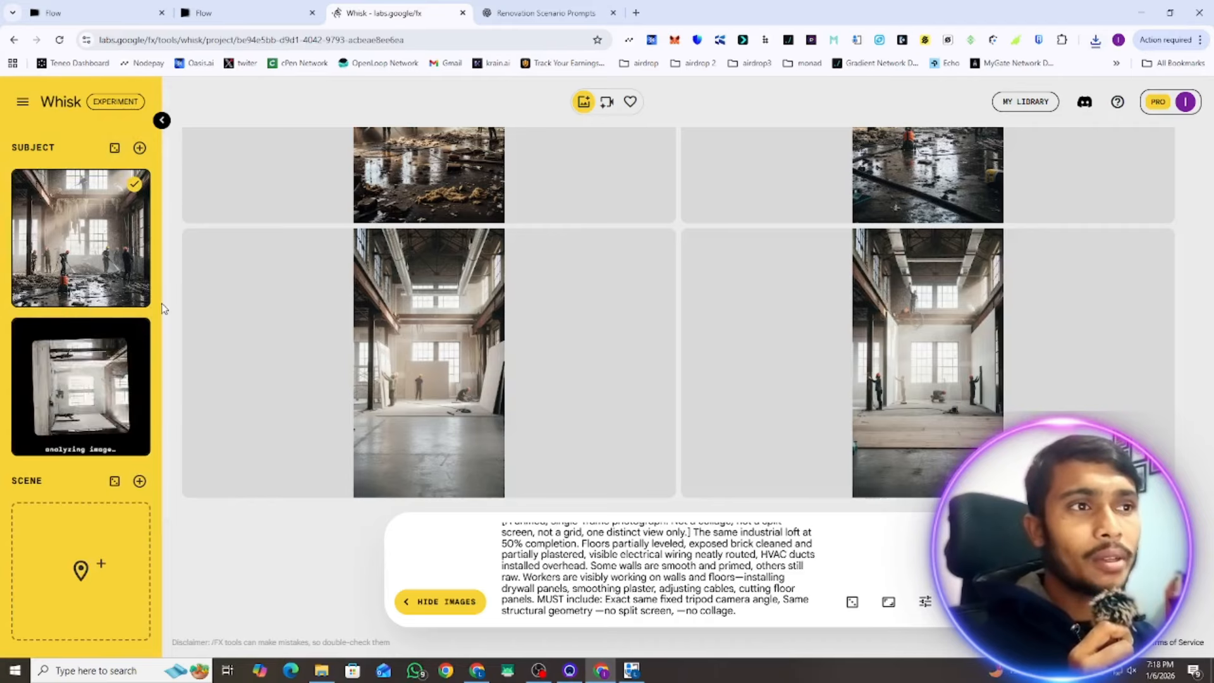
Switch to ChatGPT and copy the full "Image 3 (Luxury Finish - Empty)" prompt paragraph of the loft scenario
click(551, 5)
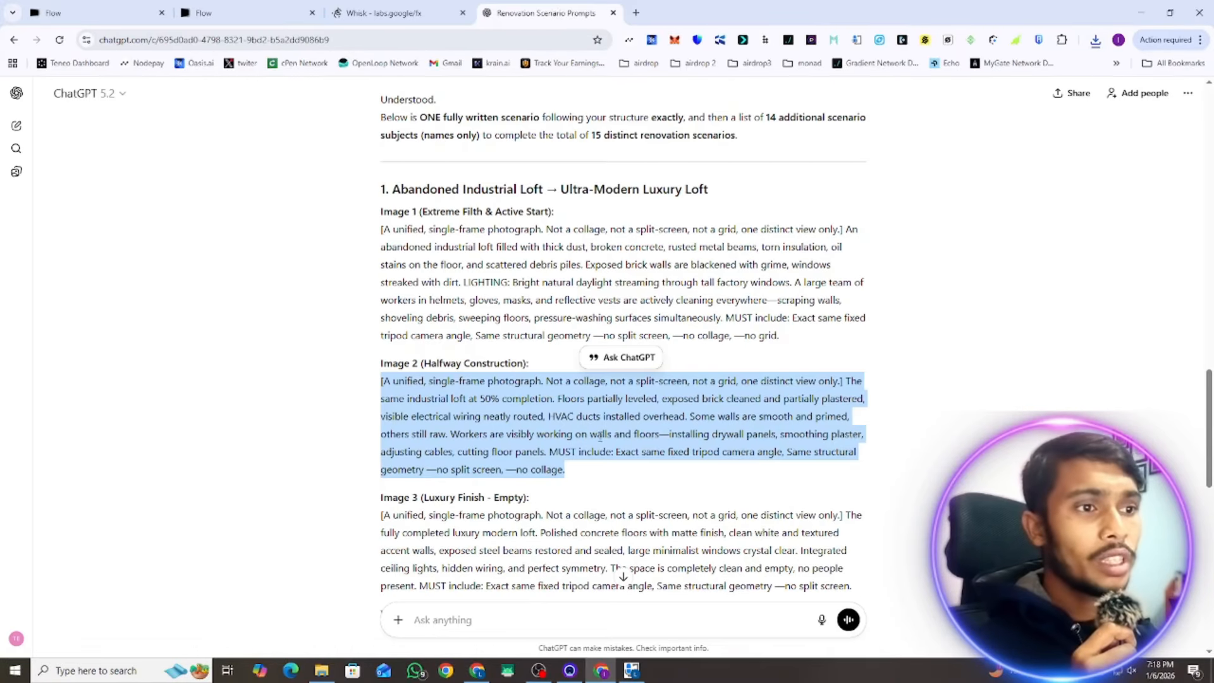
scroll(601, 434, down, 3)
double_click(562, 378)
triple_click(562, 378)
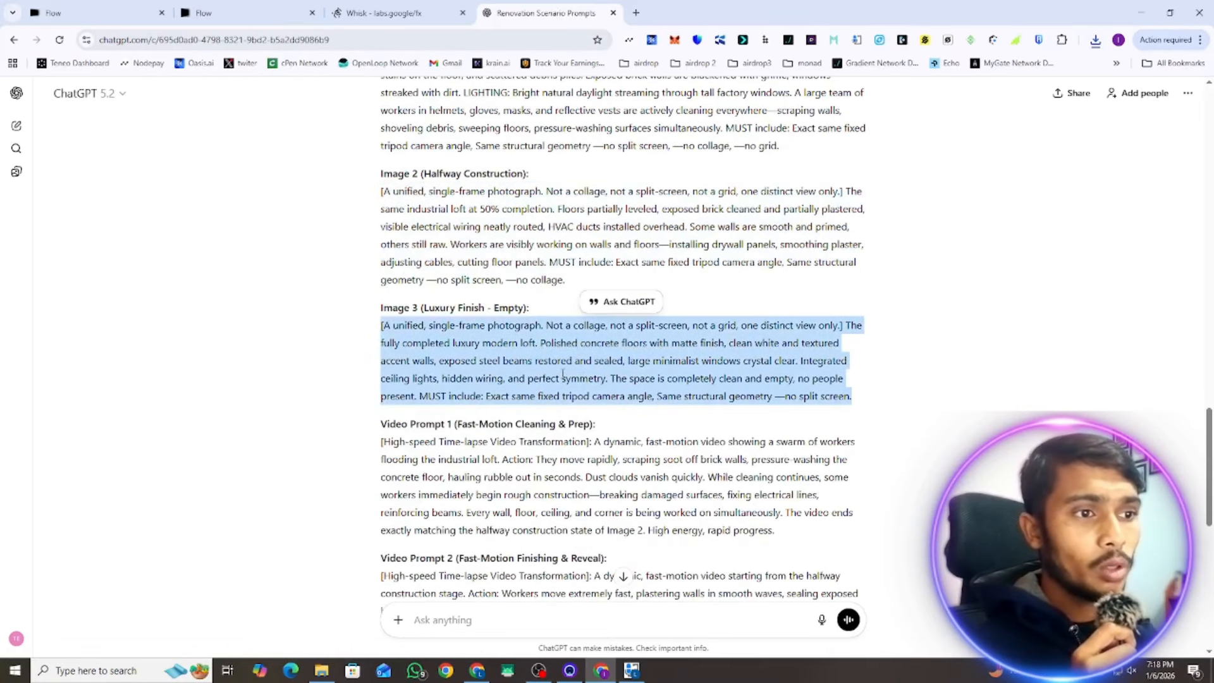
right_click(560, 374)
click(582, 390)
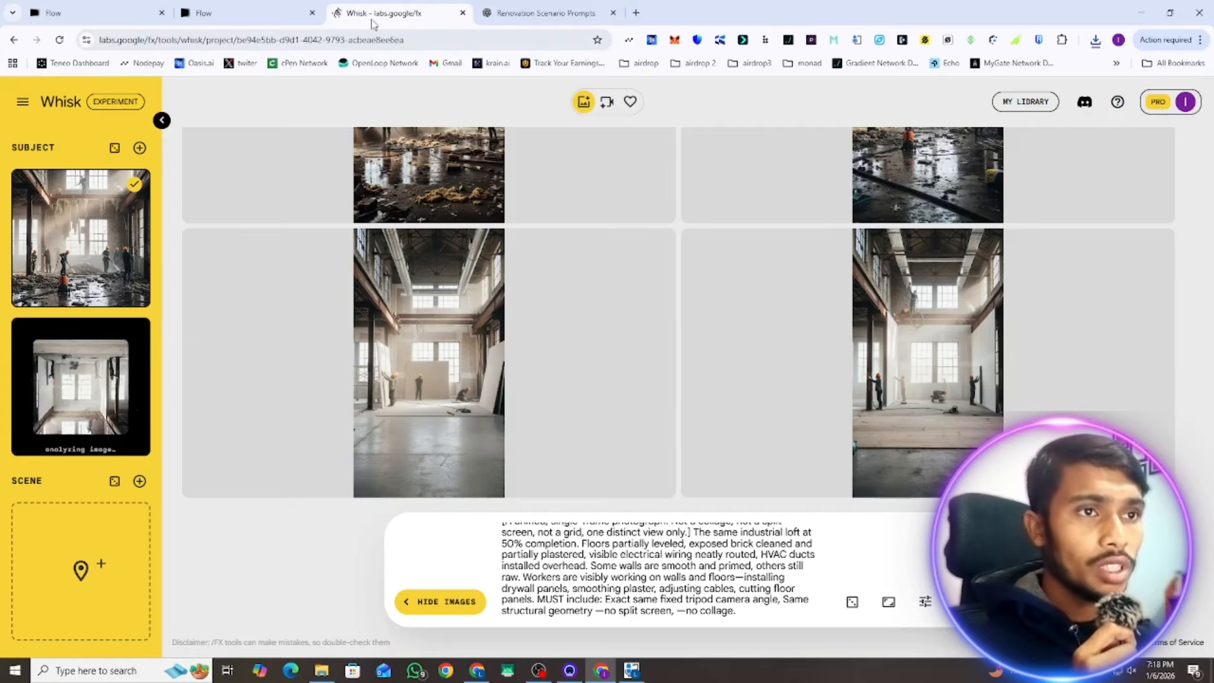
Switch to Whisk and delete the first-stage dirty loft image from the Subject references, keeping the halfway image
click(365, 14)
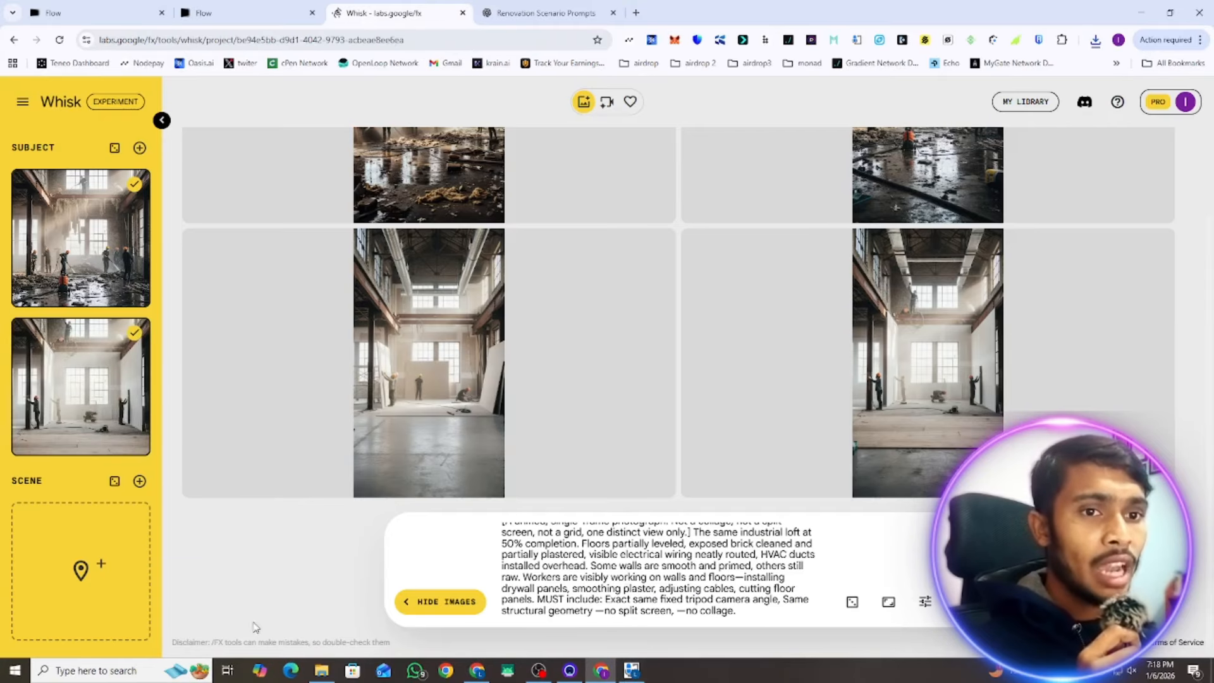
mouse_move(136, 296)
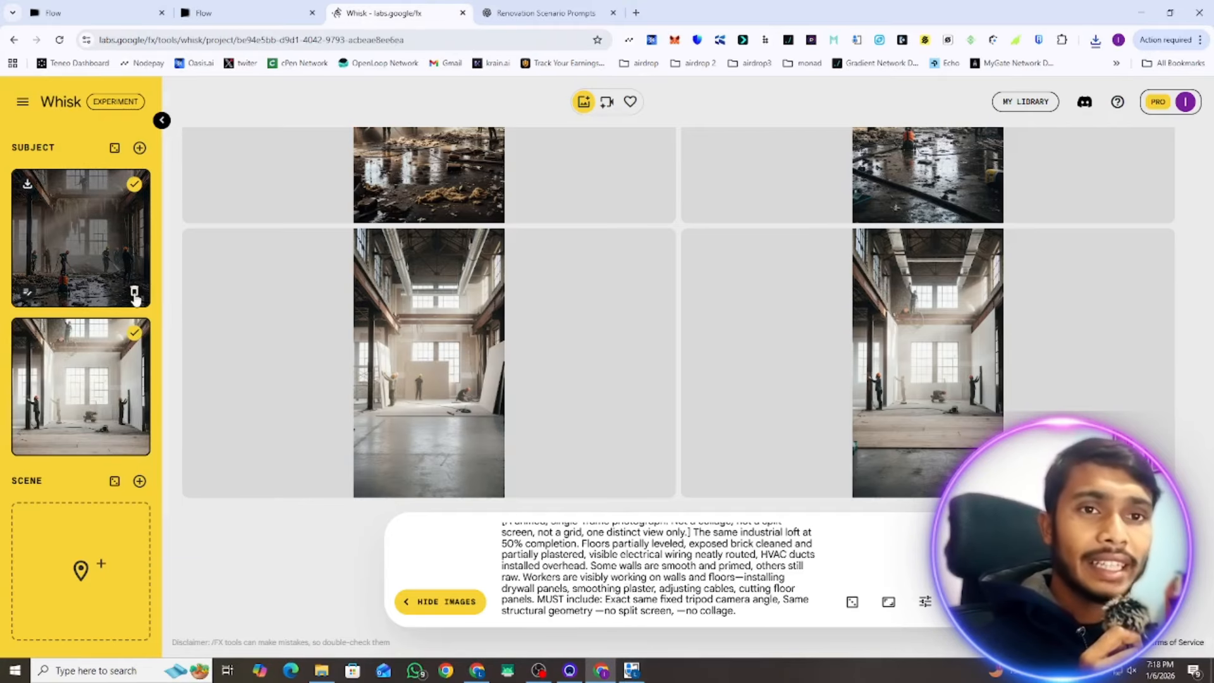
click(134, 293)
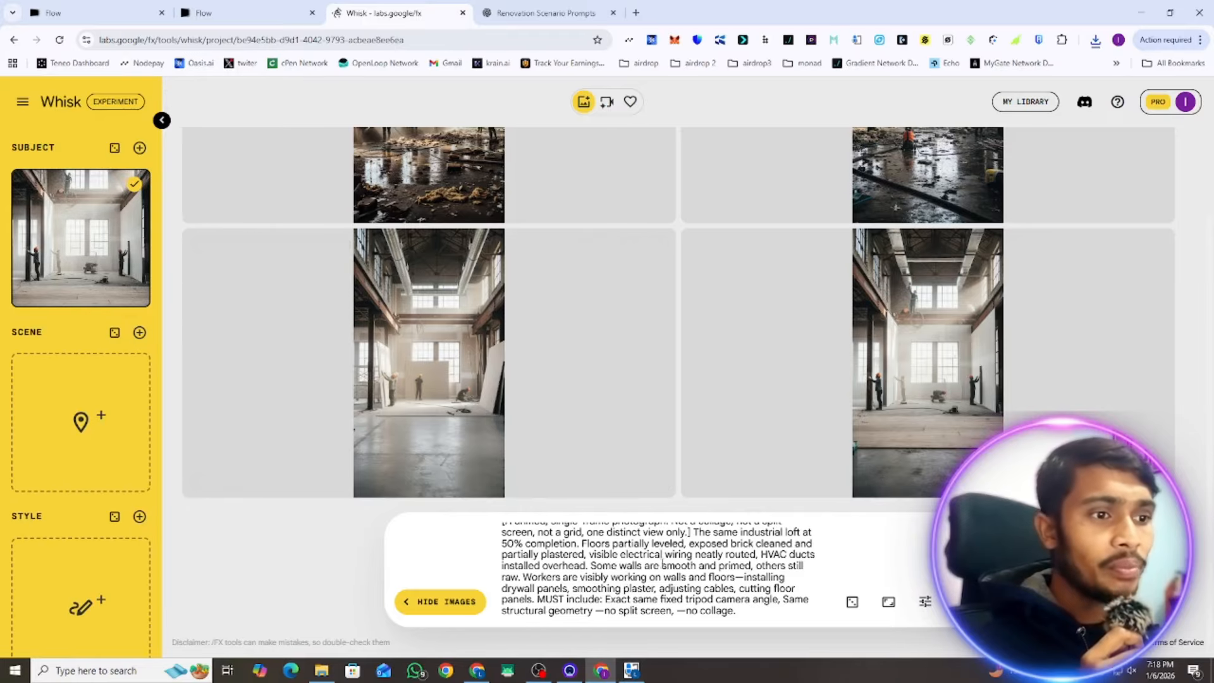
Replace the image description with the copied Image 3 prompt and generate the finished luxury loft images
key(ctrl+a)
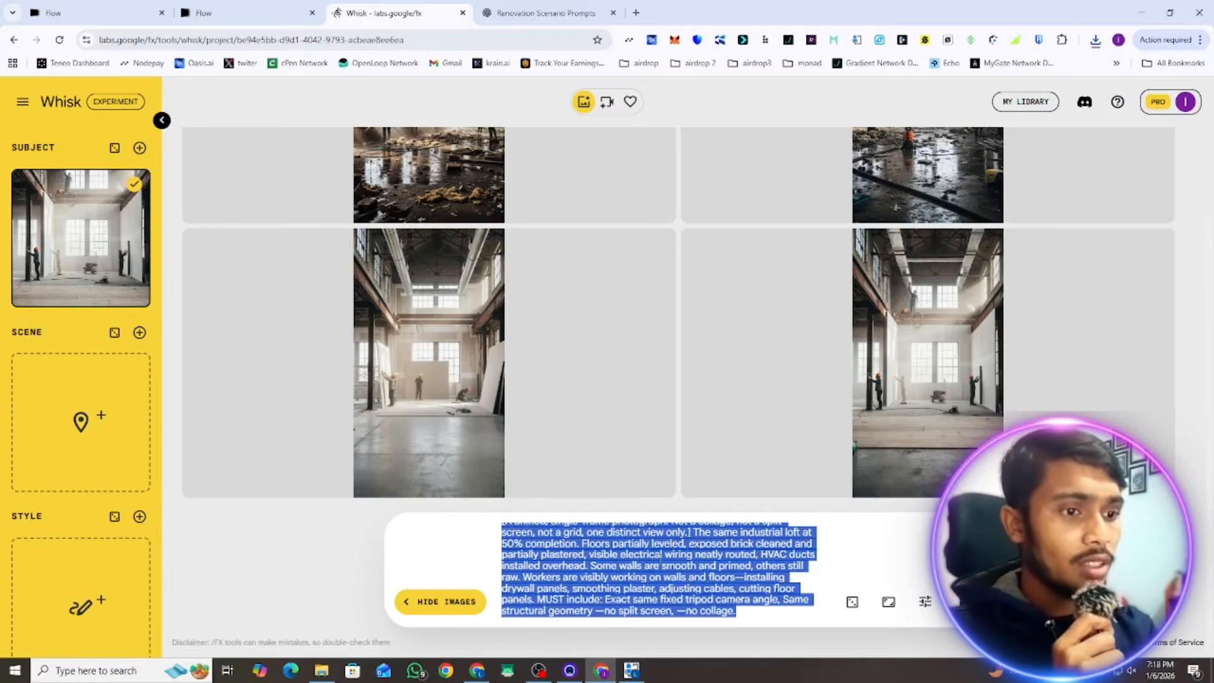
key(ctrl+v)
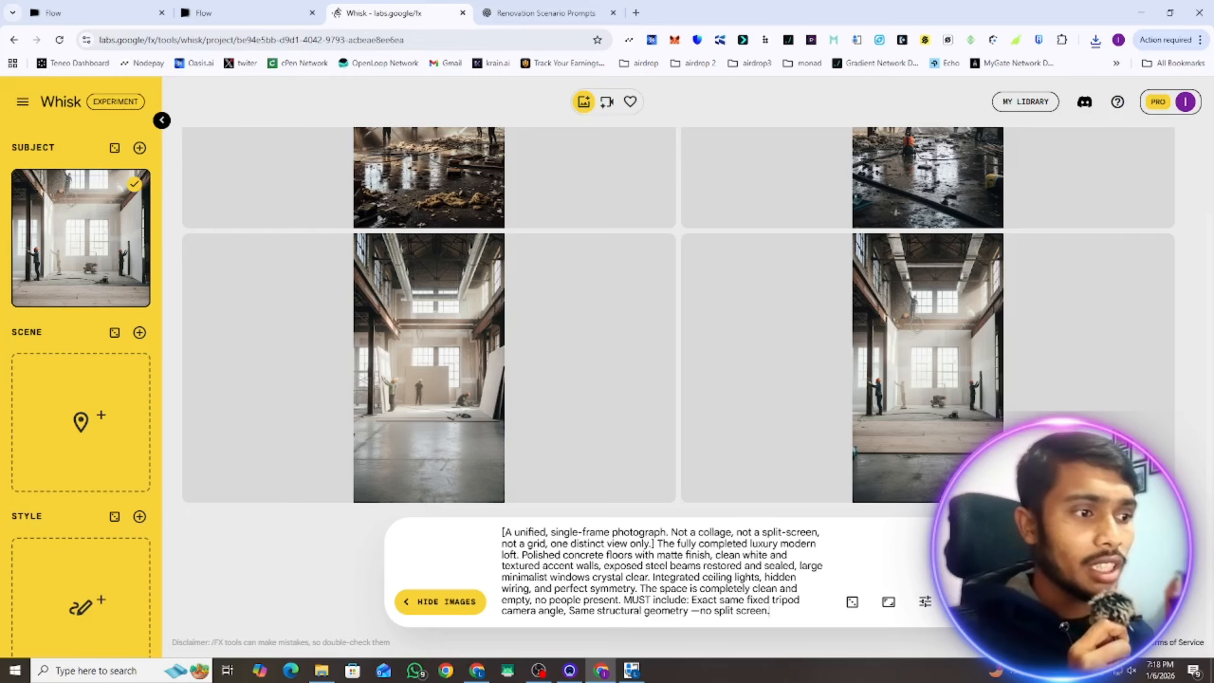
click(956, 601)
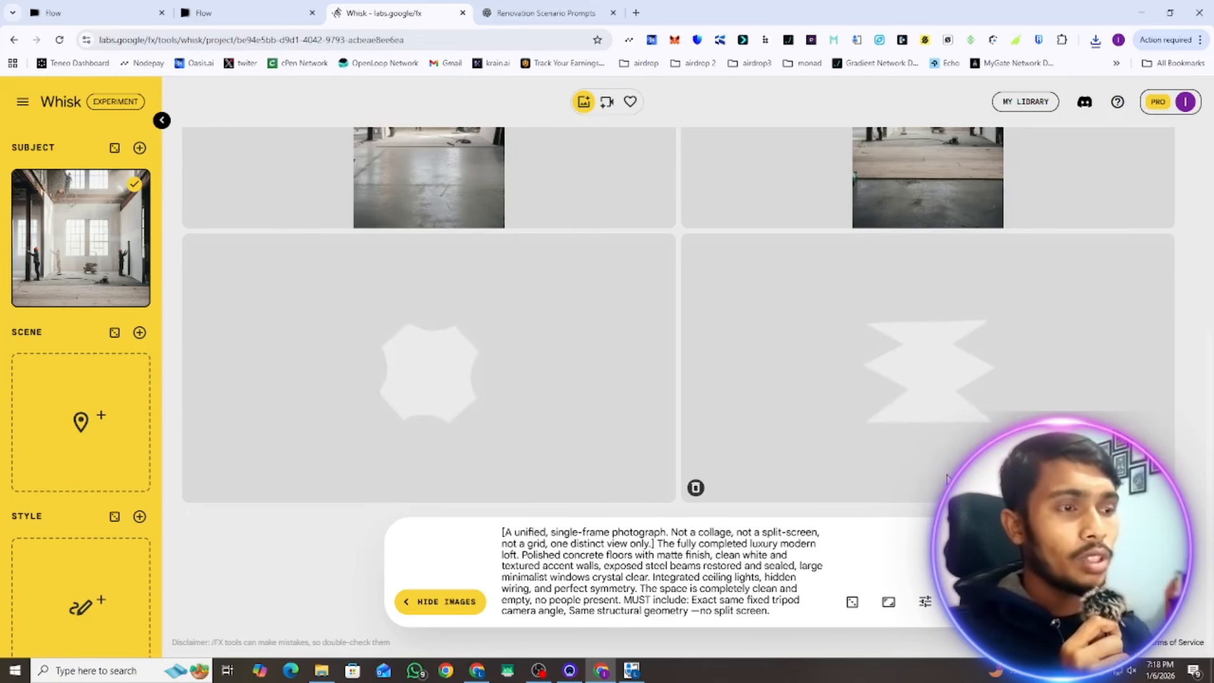
Compare the finished luxury loft images with the halfway images and download the second finished image
scroll(962, 198, up, 1)
scroll(962, 198, up, 1)
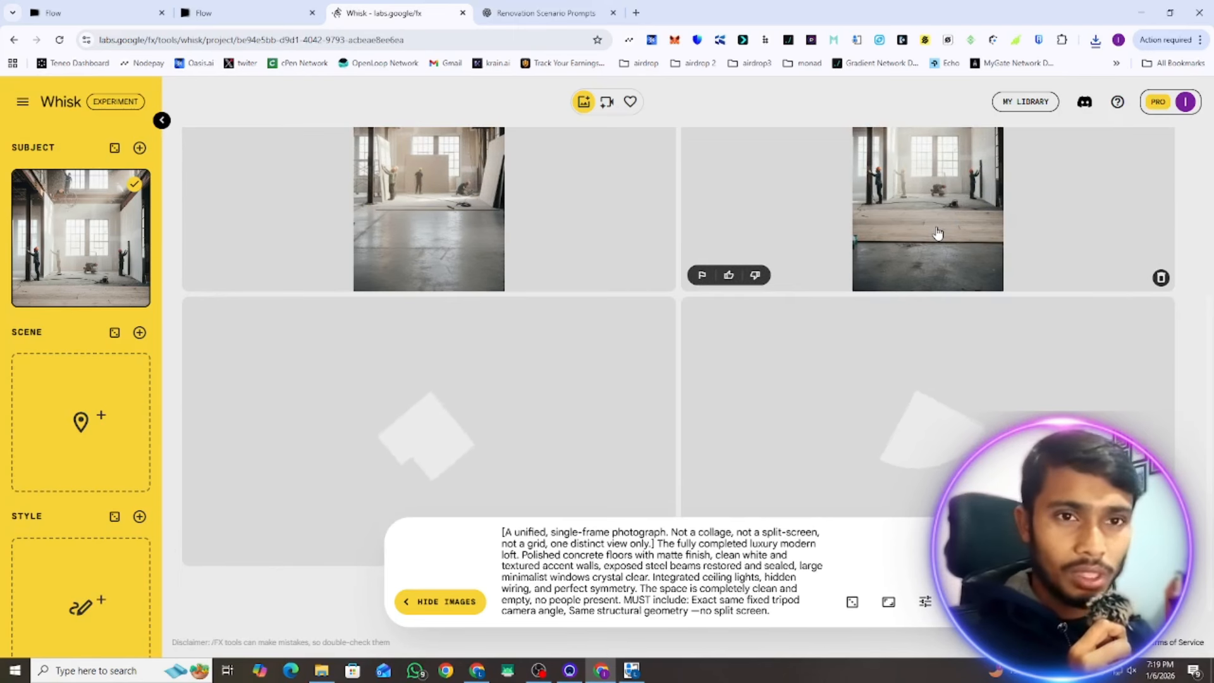
scroll(938, 231, down, 1)
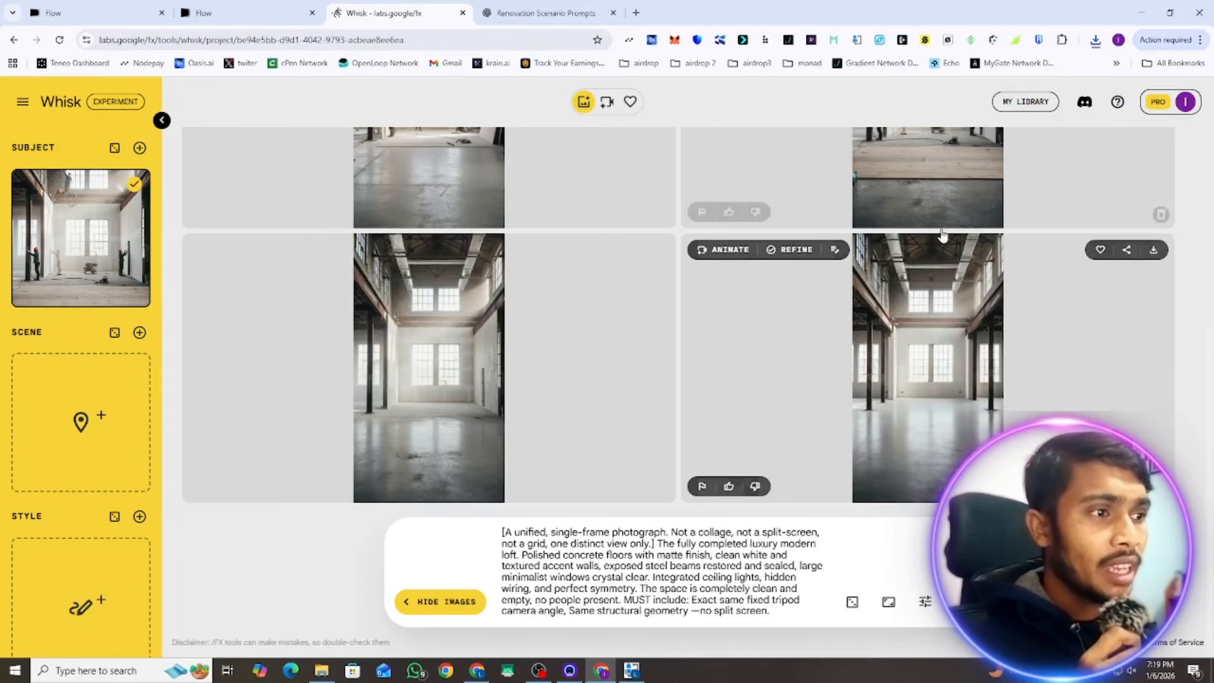
scroll(942, 240, up, 2)
scroll(937, 230, down, 2)
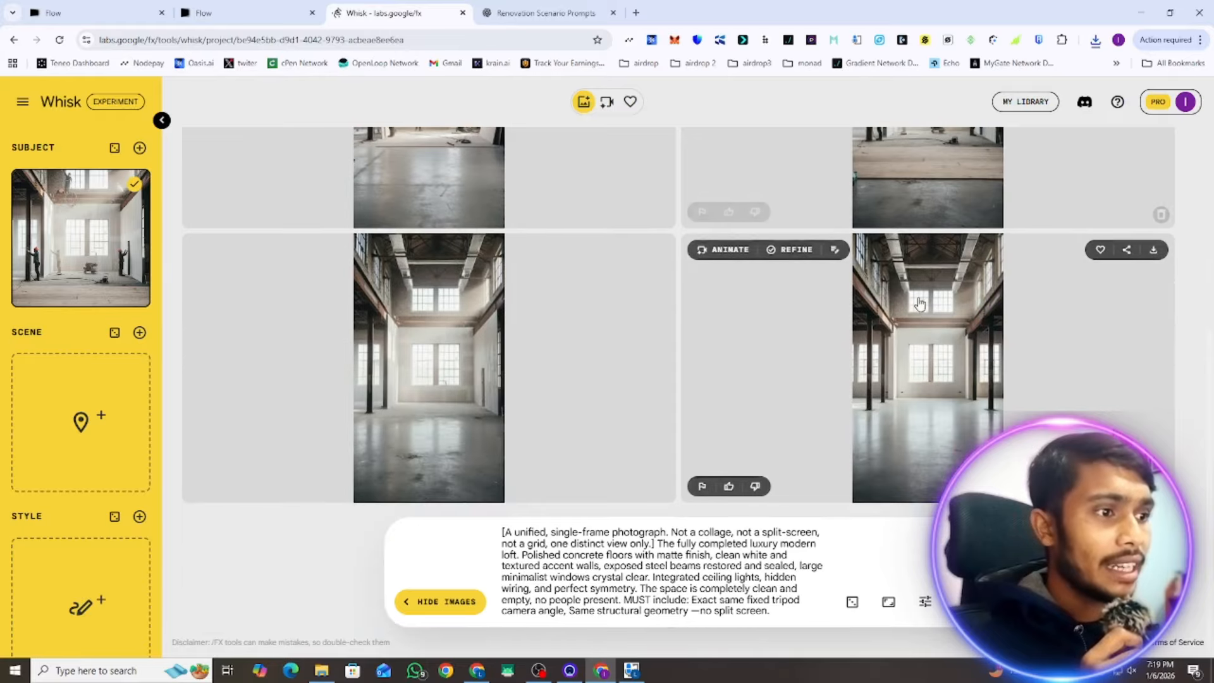
scroll(936, 310, down, 1)
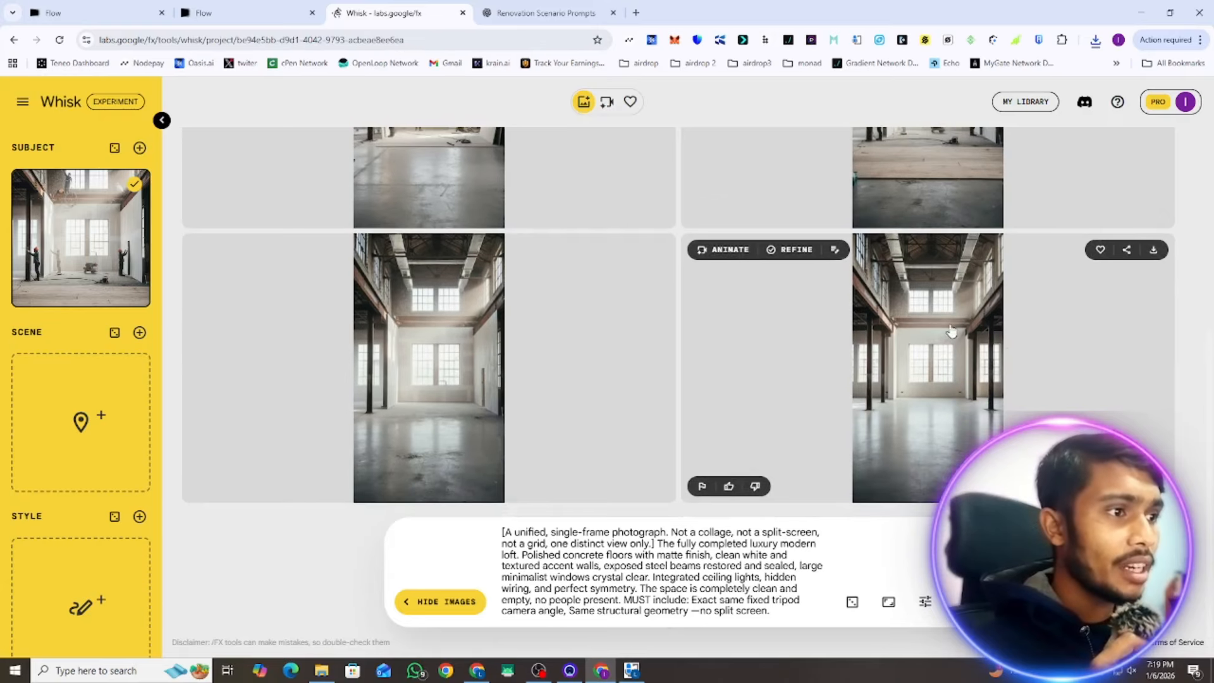
click(1154, 251)
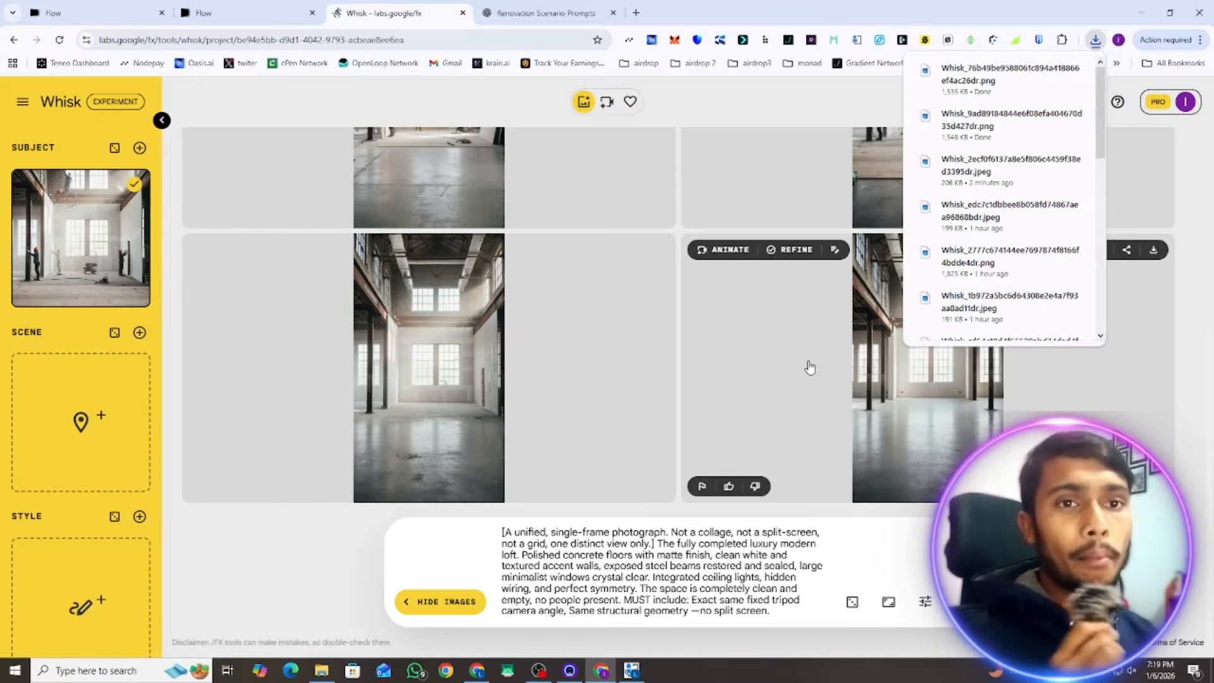
Check the video prompts in ChatGPT, switch to Flow and create a new project in Frames to Video mode
click(543, 13)
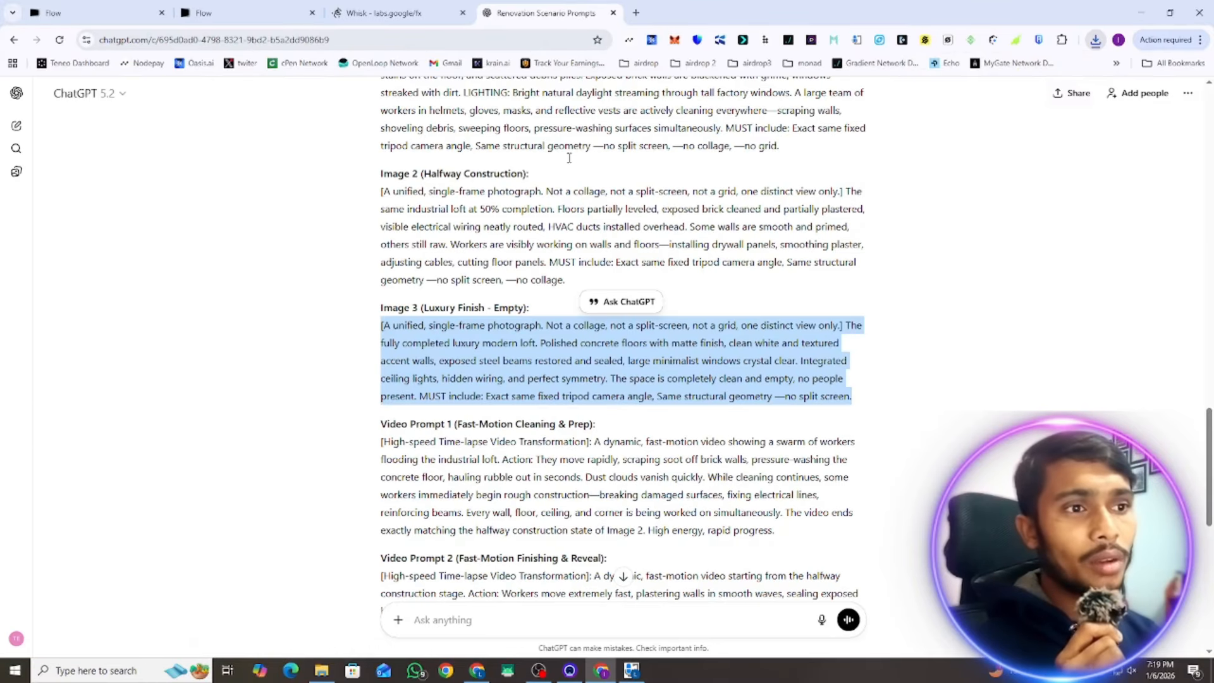
scroll(583, 350, down, 2)
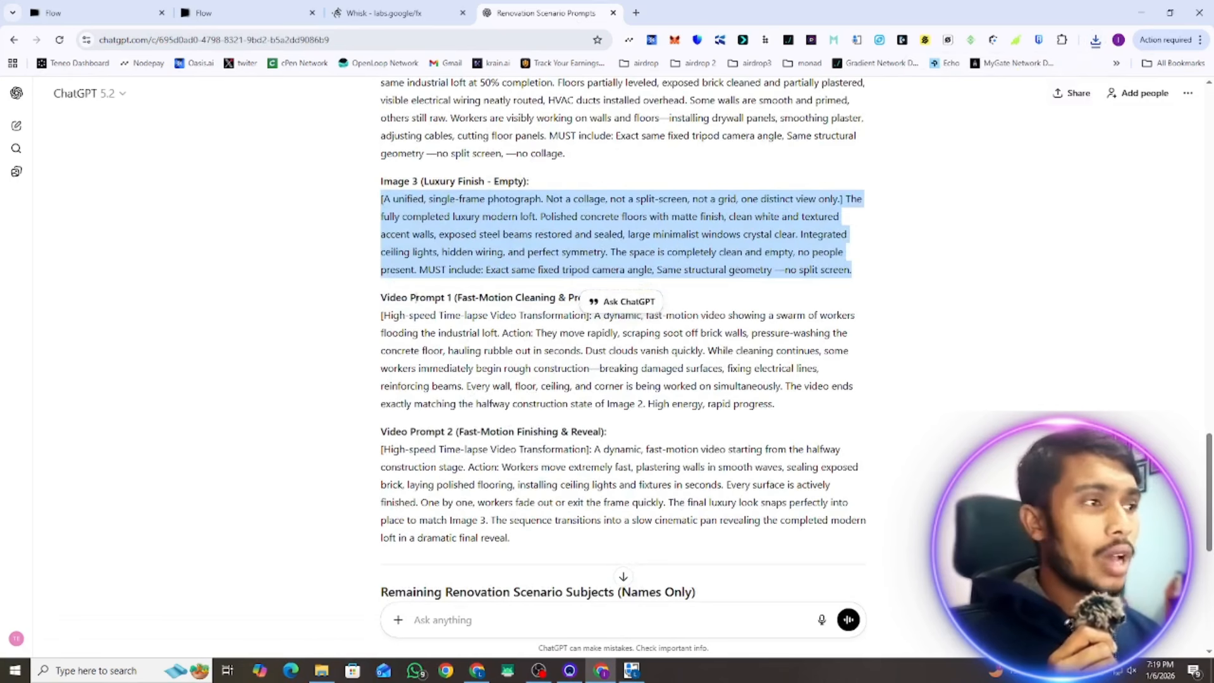
click(244, 13)
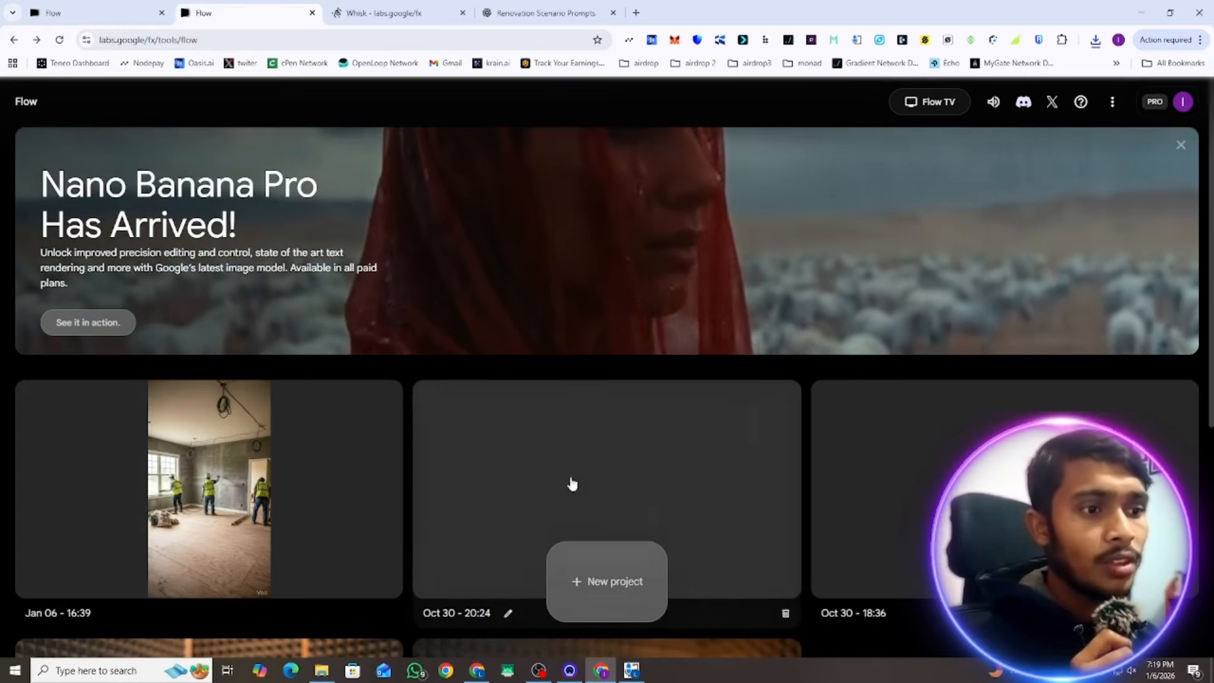
click(586, 572)
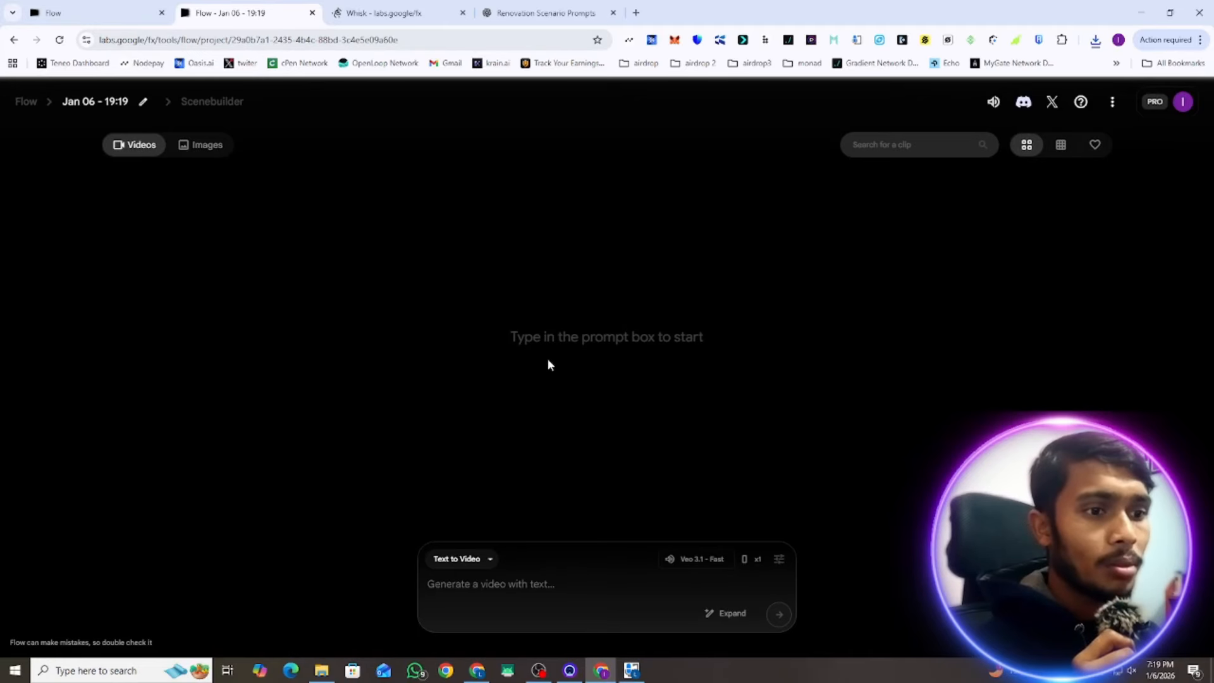
click(461, 565)
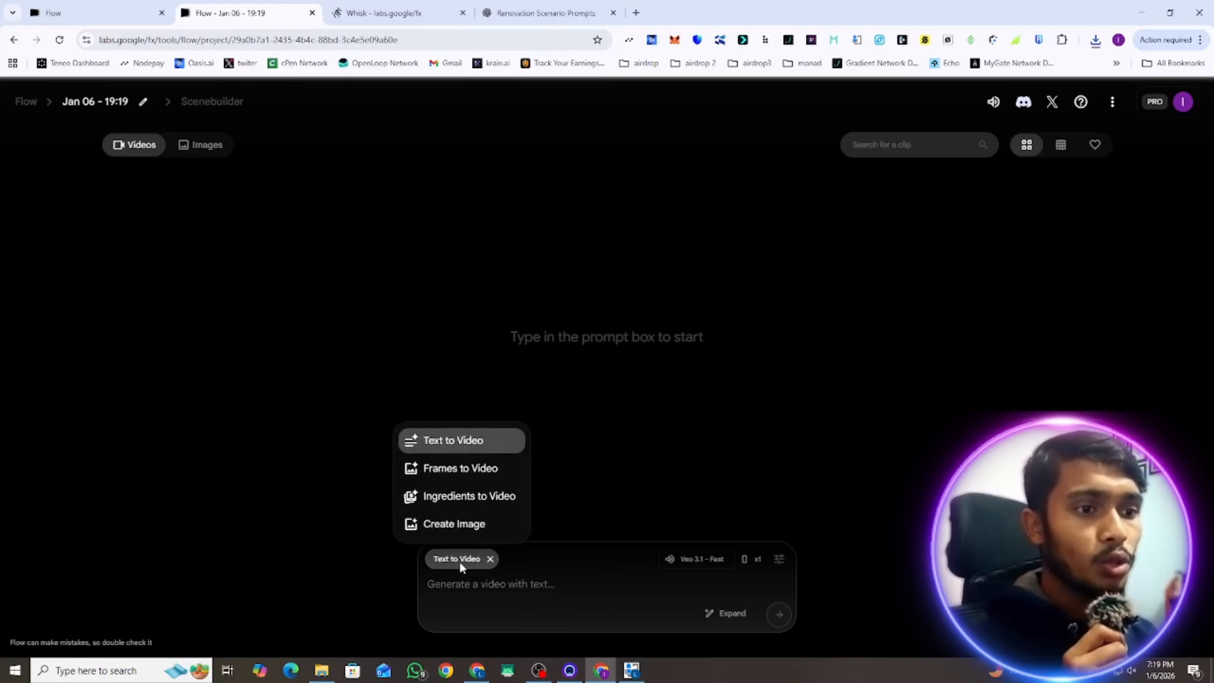
click(453, 482)
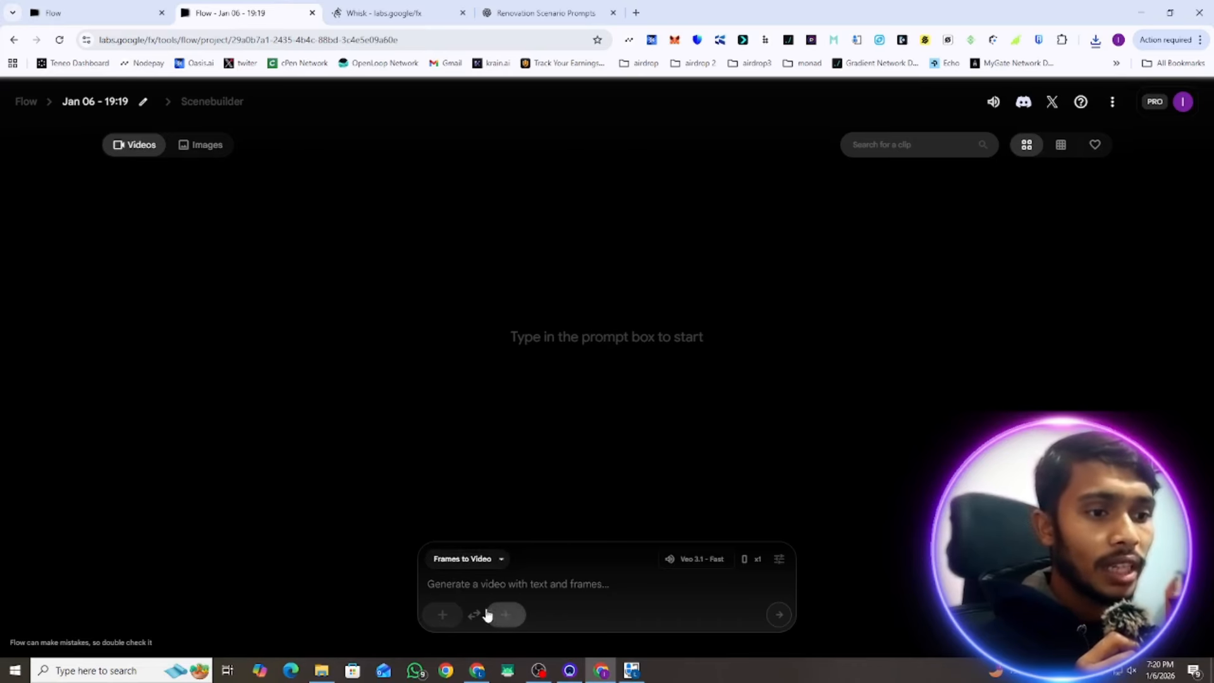
Upload the first-stage dirty loft image from Downloads as the start frame, cropped to Portrait
click(442, 620)
click(517, 493)
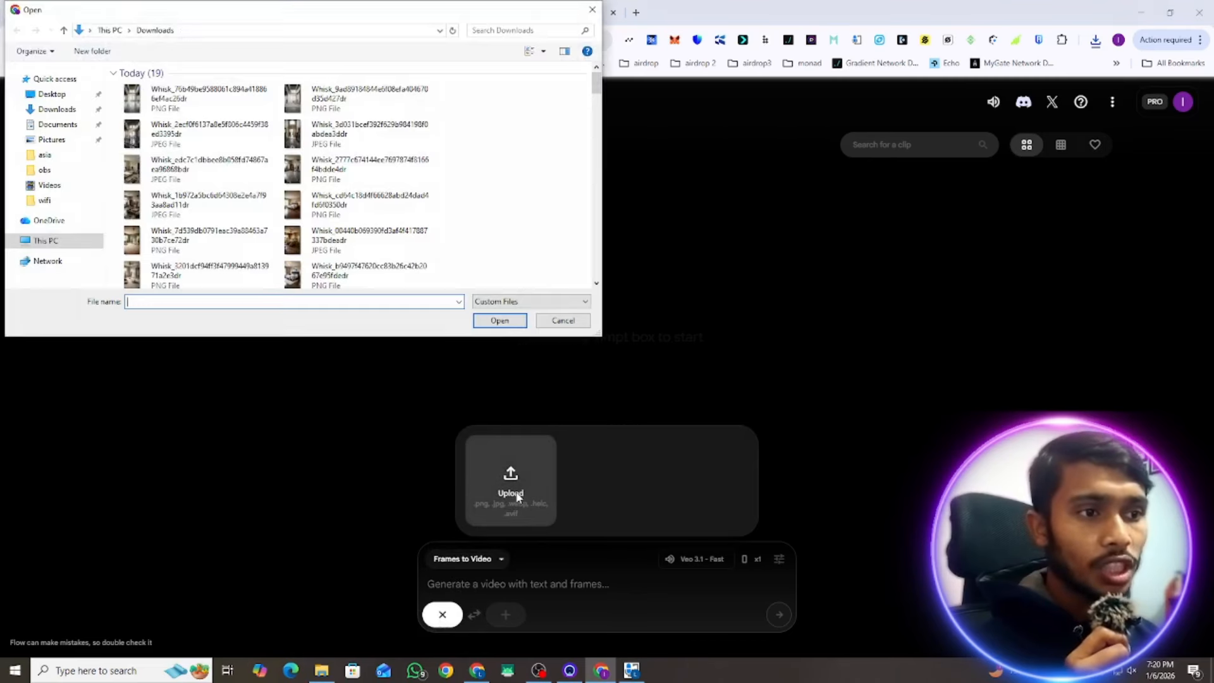
click(221, 138)
click(499, 321)
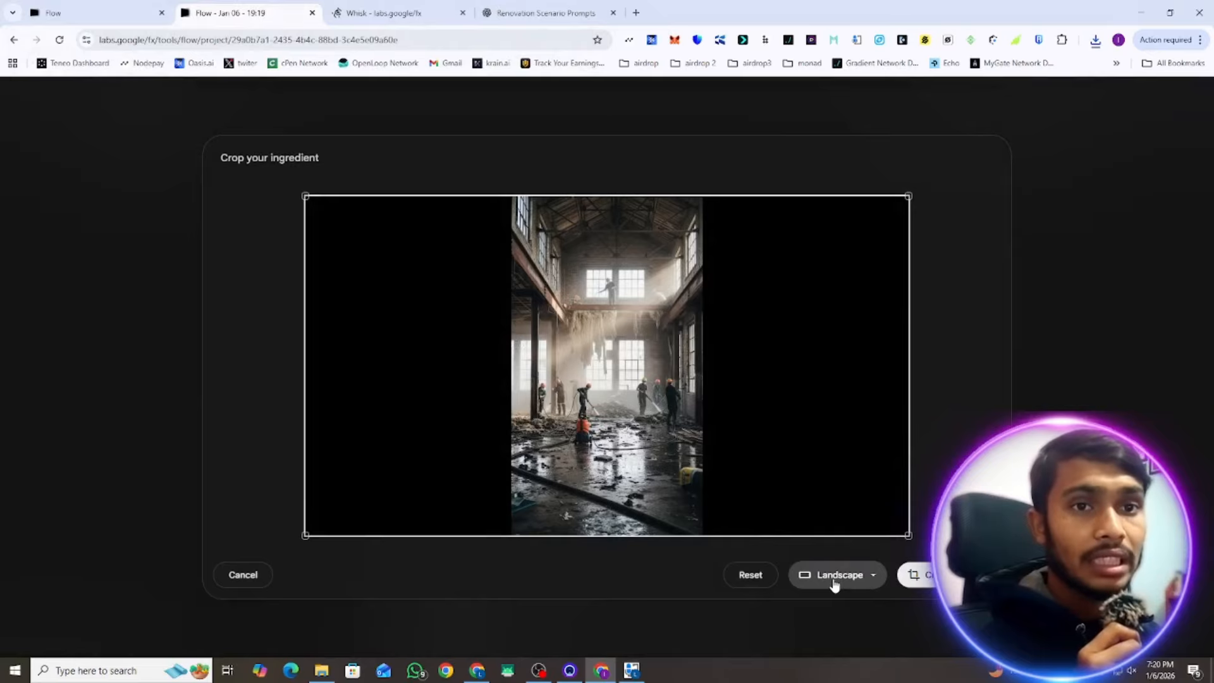
click(834, 580)
click(830, 520)
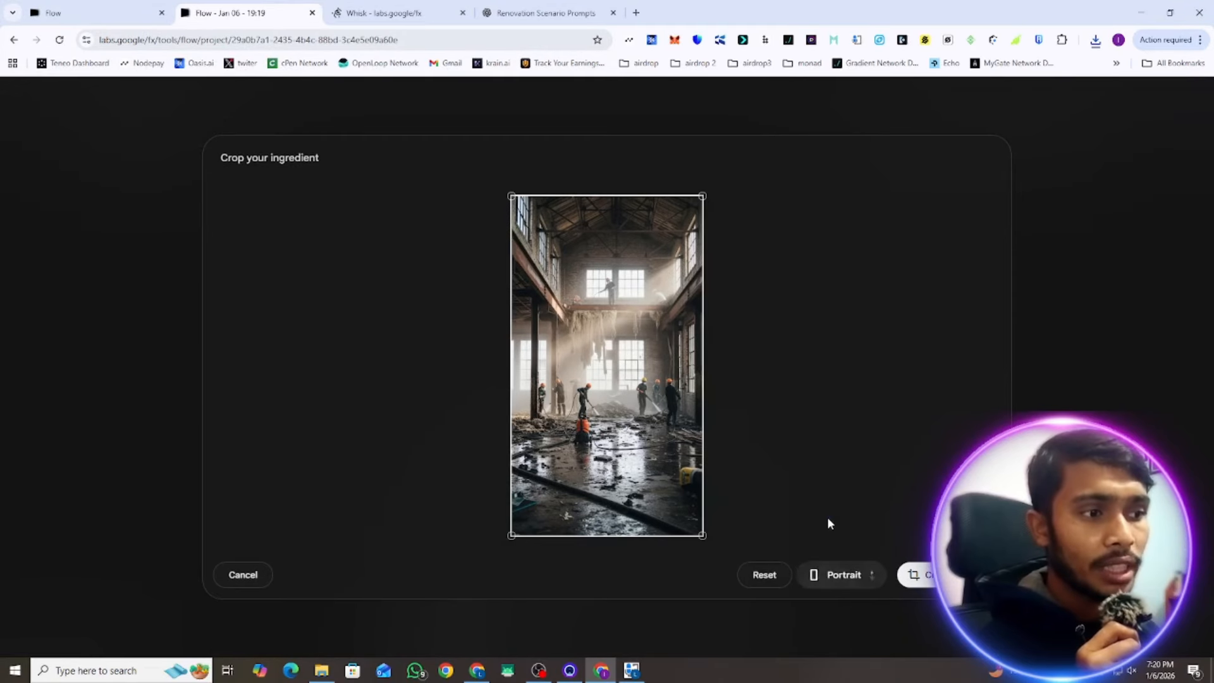
click(916, 574)
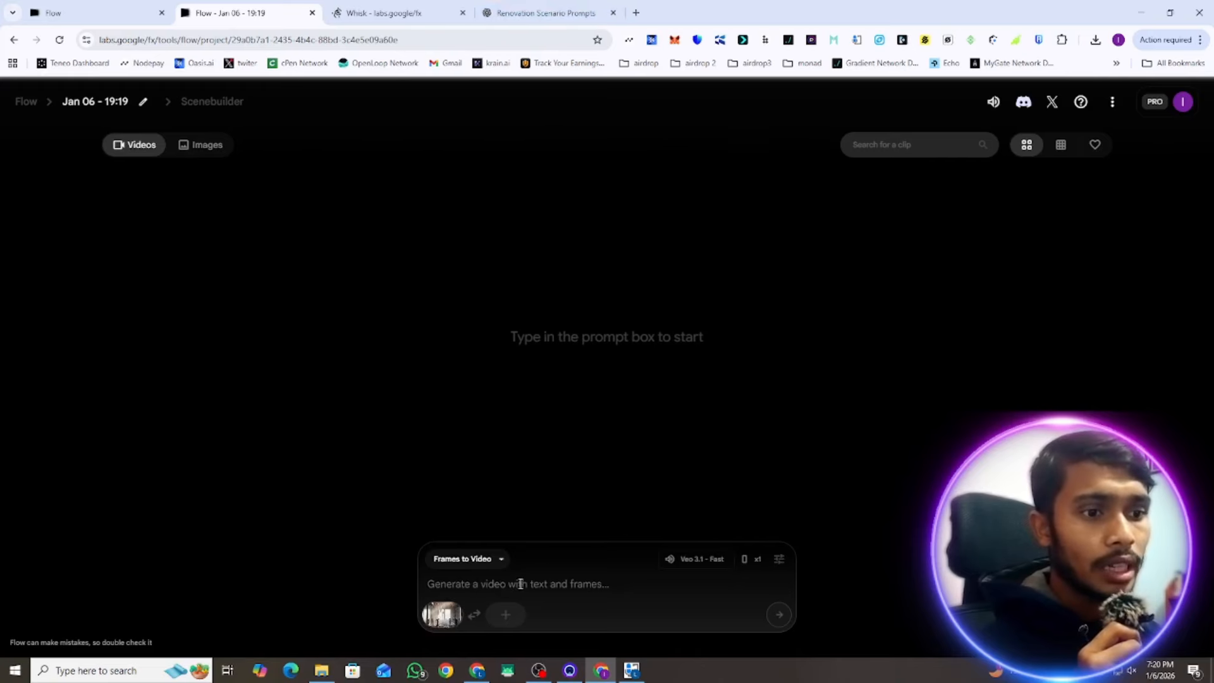
Upload the halfway construction image from Downloads as the end frame, cropped to Portrait
click(506, 623)
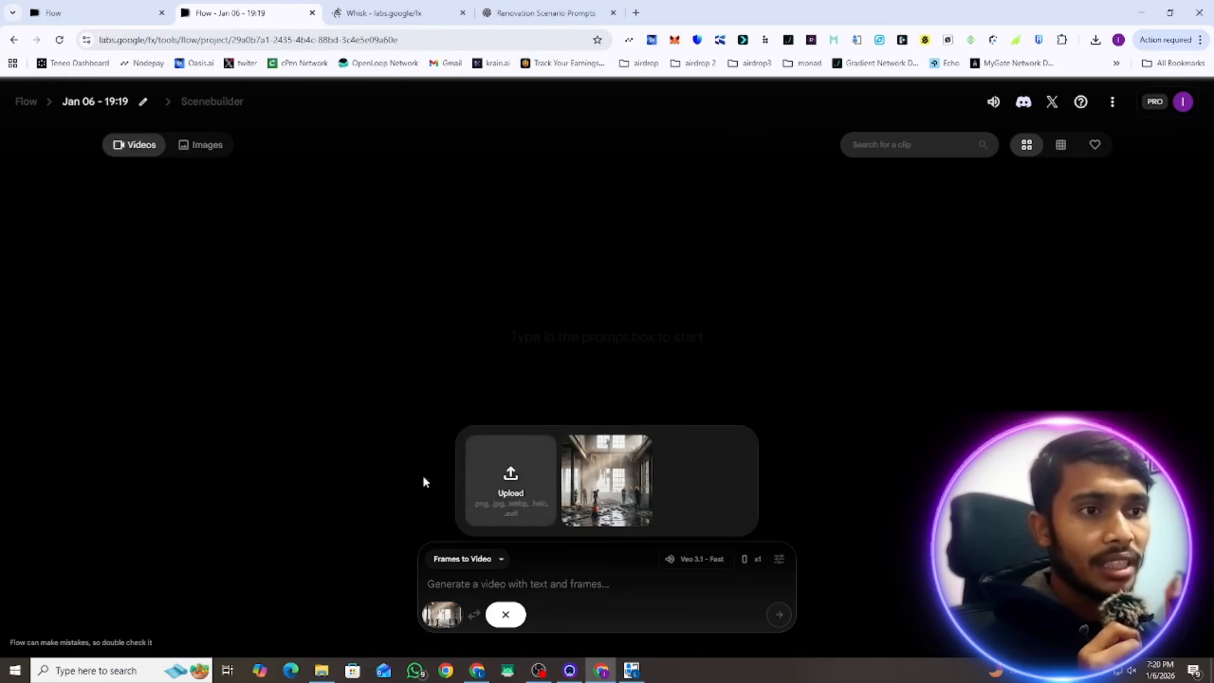
click(534, 504)
click(731, 437)
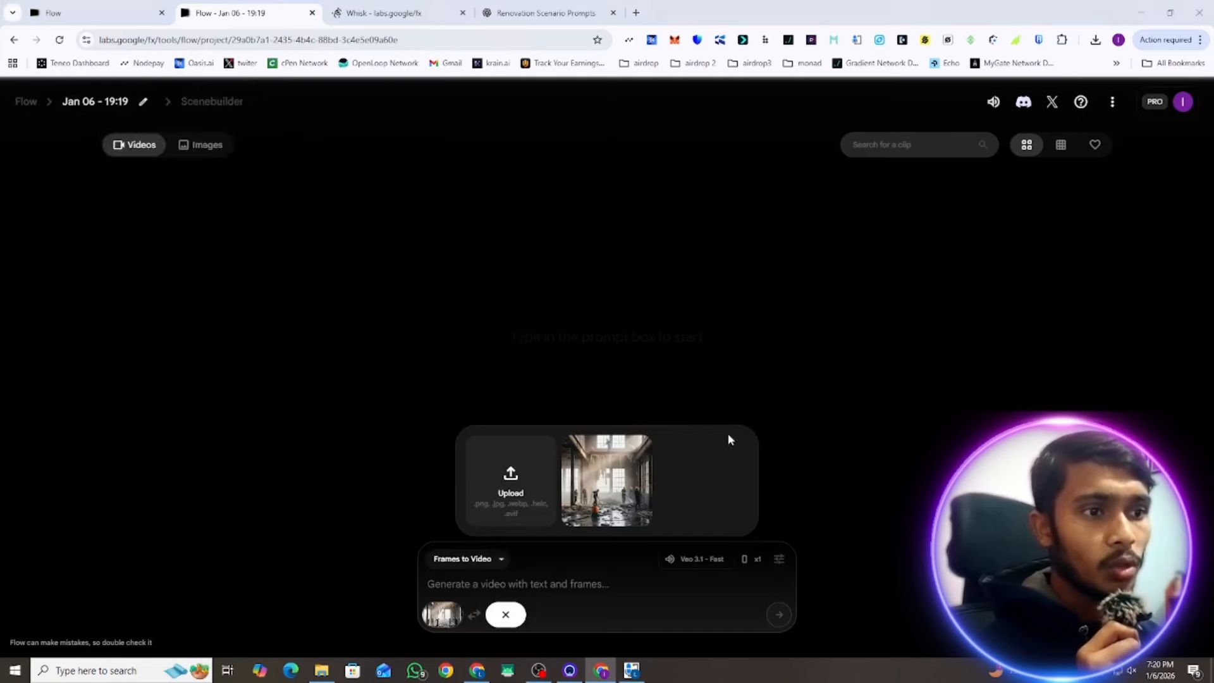
click(323, 108)
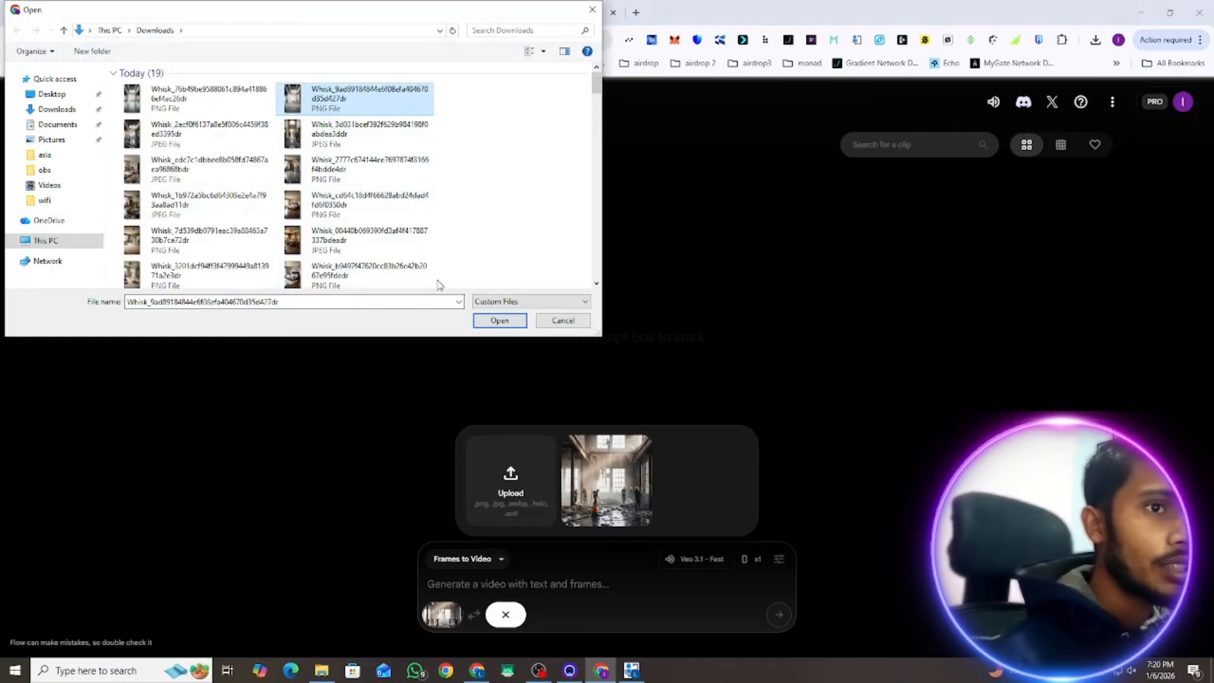
click(490, 322)
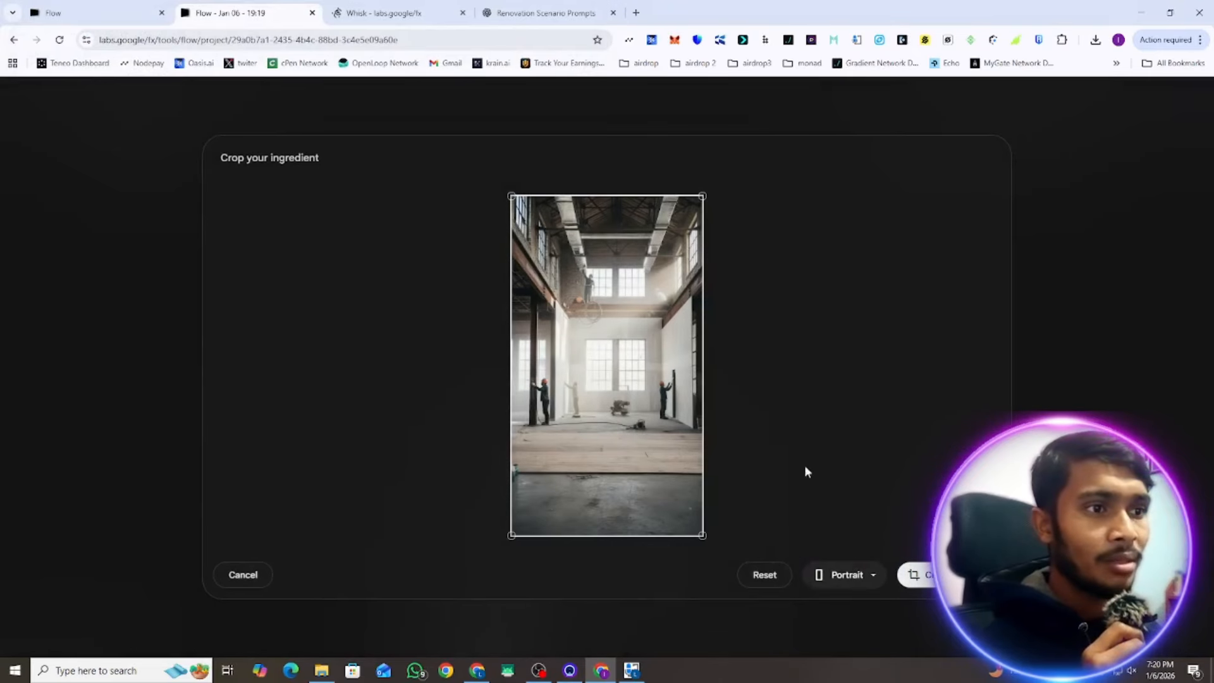
click(920, 574)
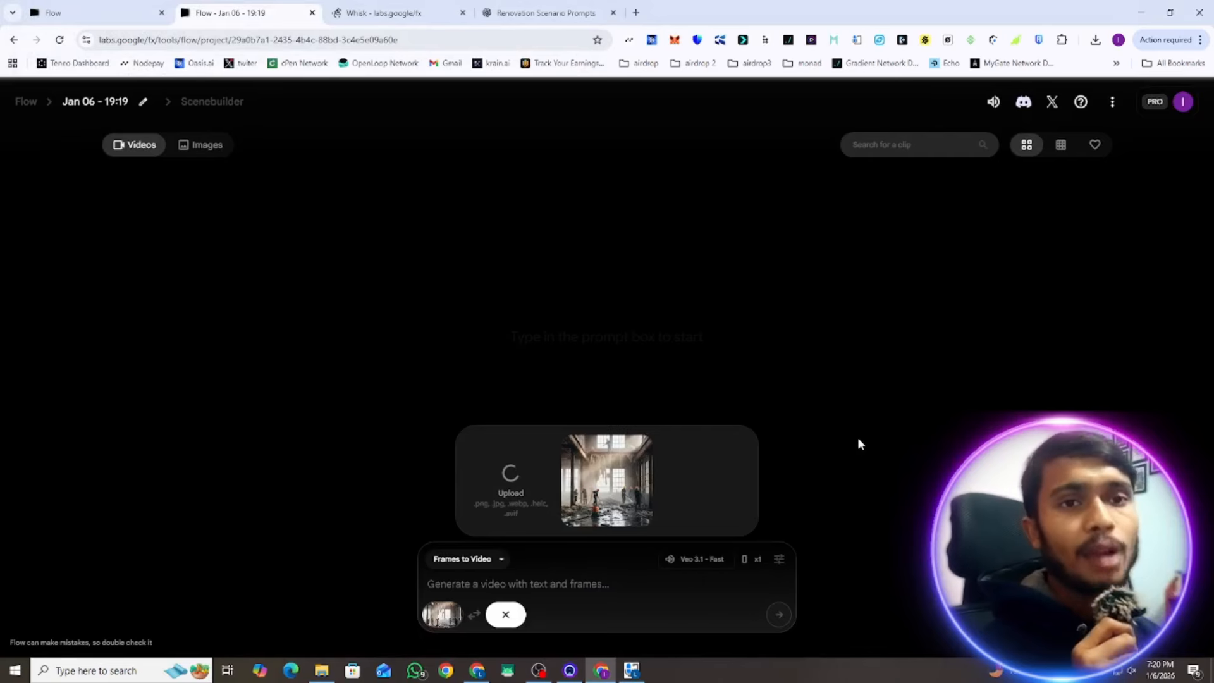
Copy the full "Video Prompt 1 (Fast-Motion Cleaning & Prep)" paragraph from ChatGPT and paste it into Flow's video prompt
click(545, 12)
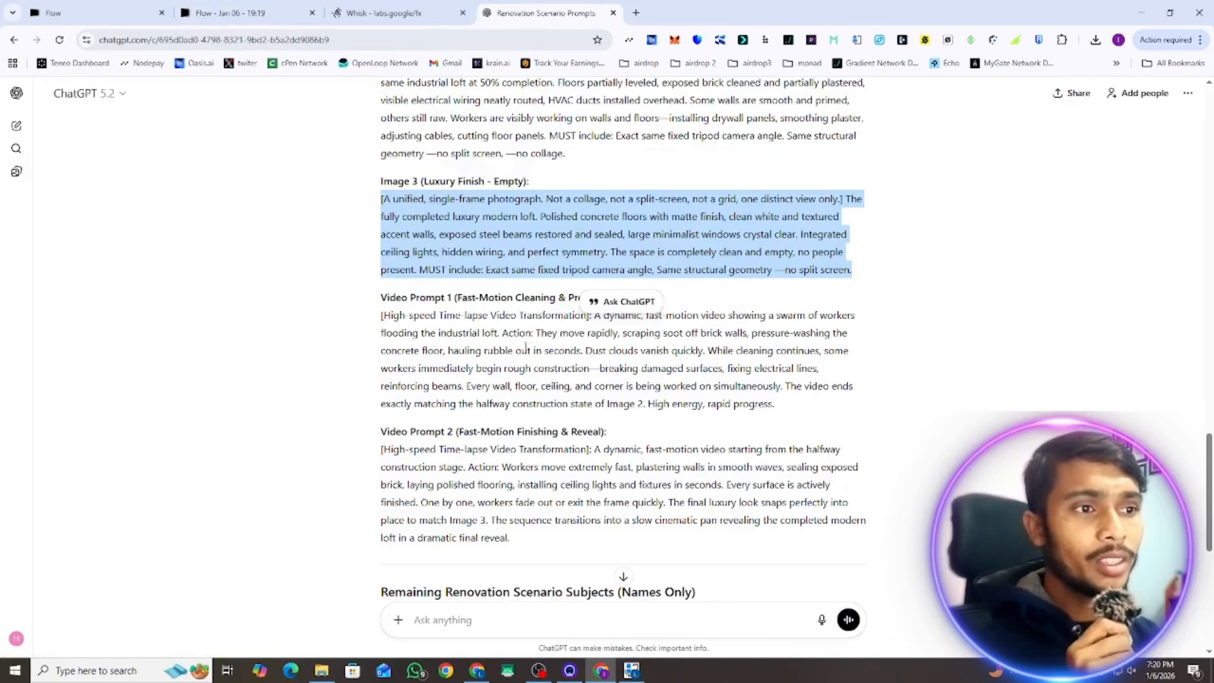
triple_click(526, 347)
right_click(527, 353)
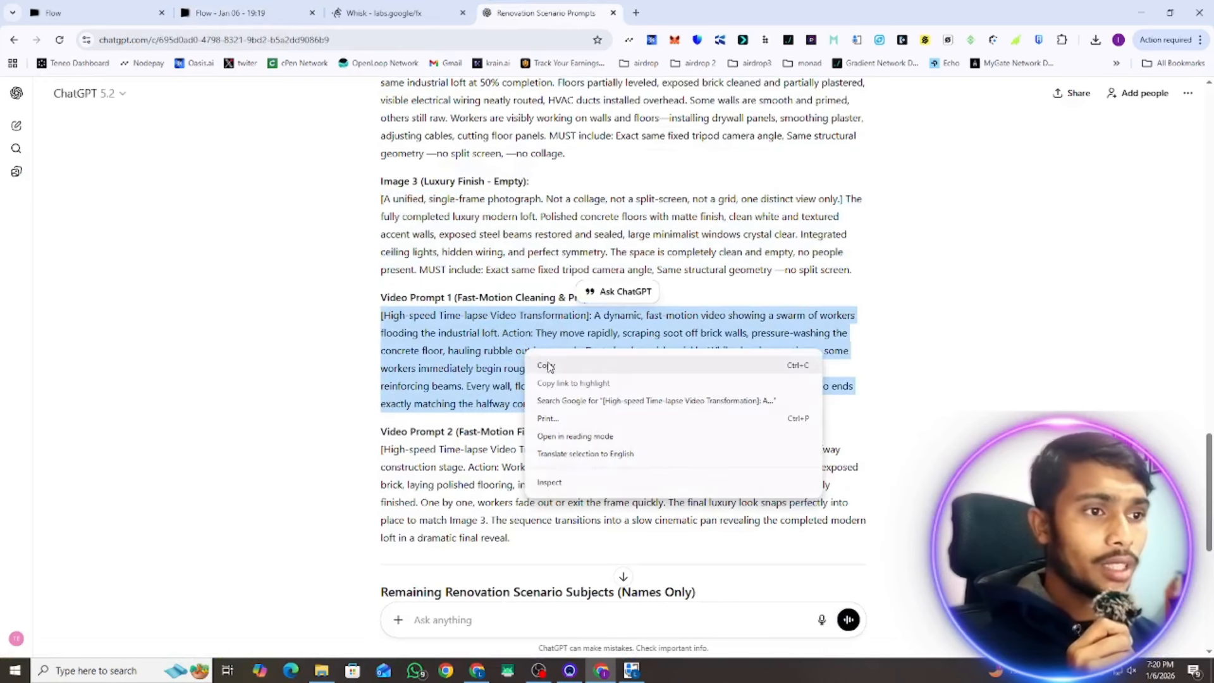
click(547, 364)
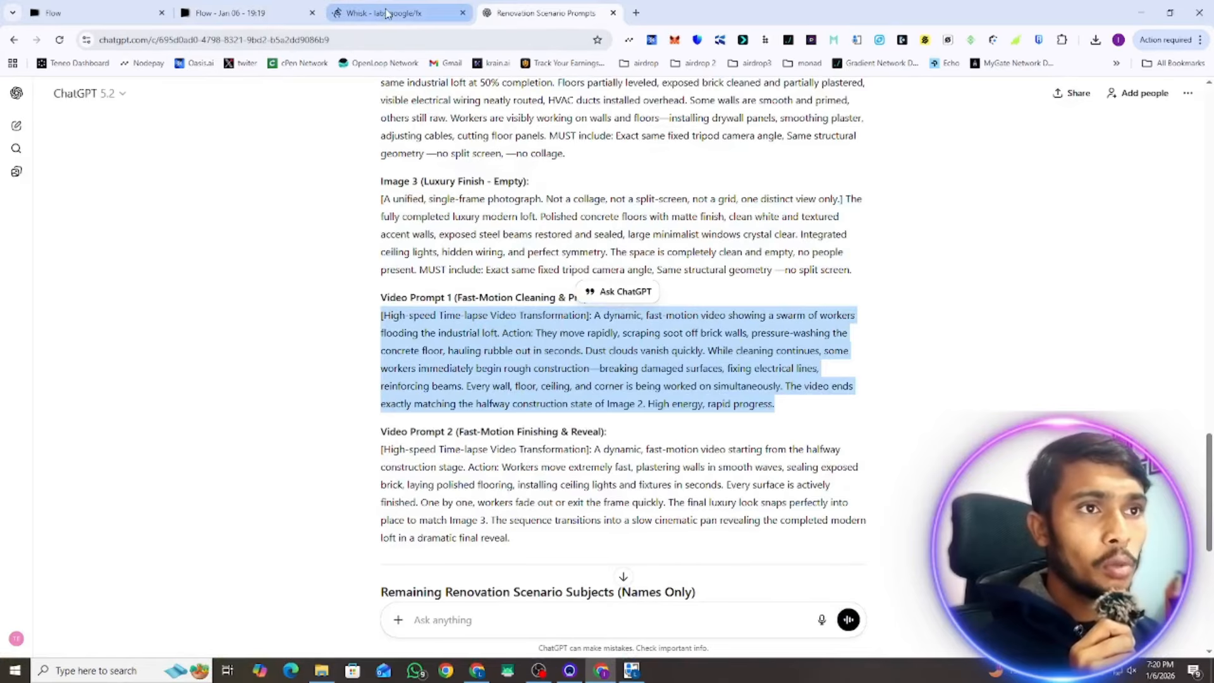
click(240, 12)
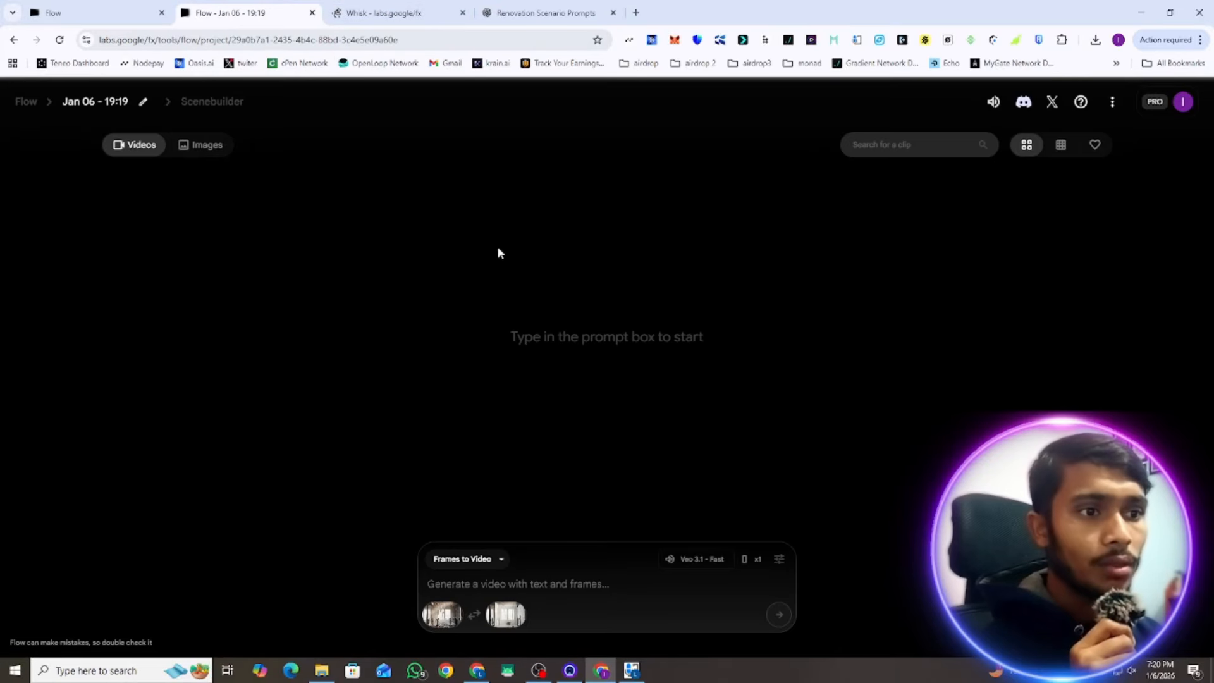
right_click(529, 584)
click(548, 457)
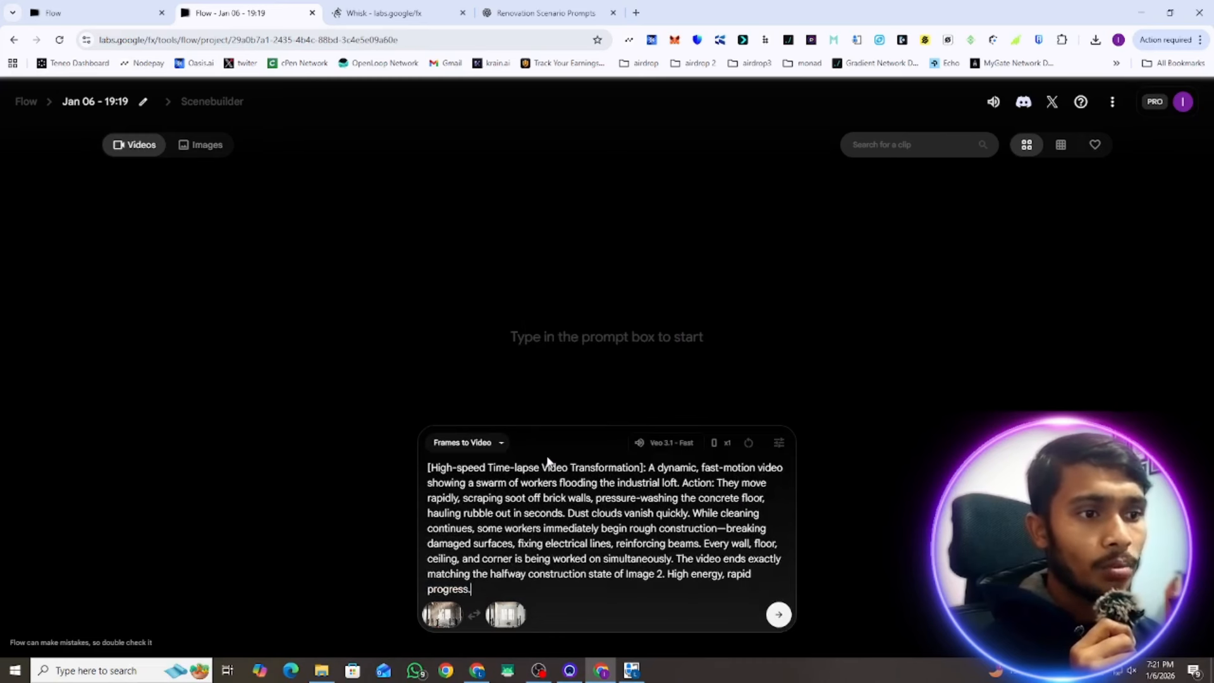
Check the generation settings and the account's AI credits, and generate the first time-lapse video
click(779, 443)
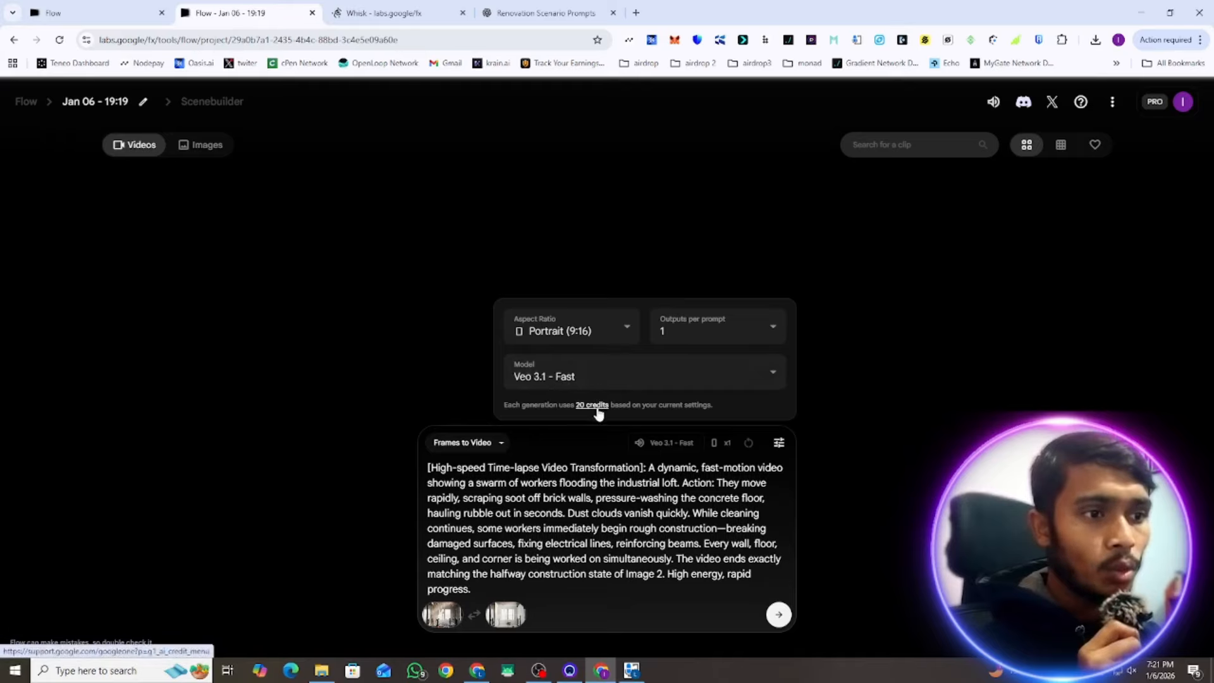
click(771, 573)
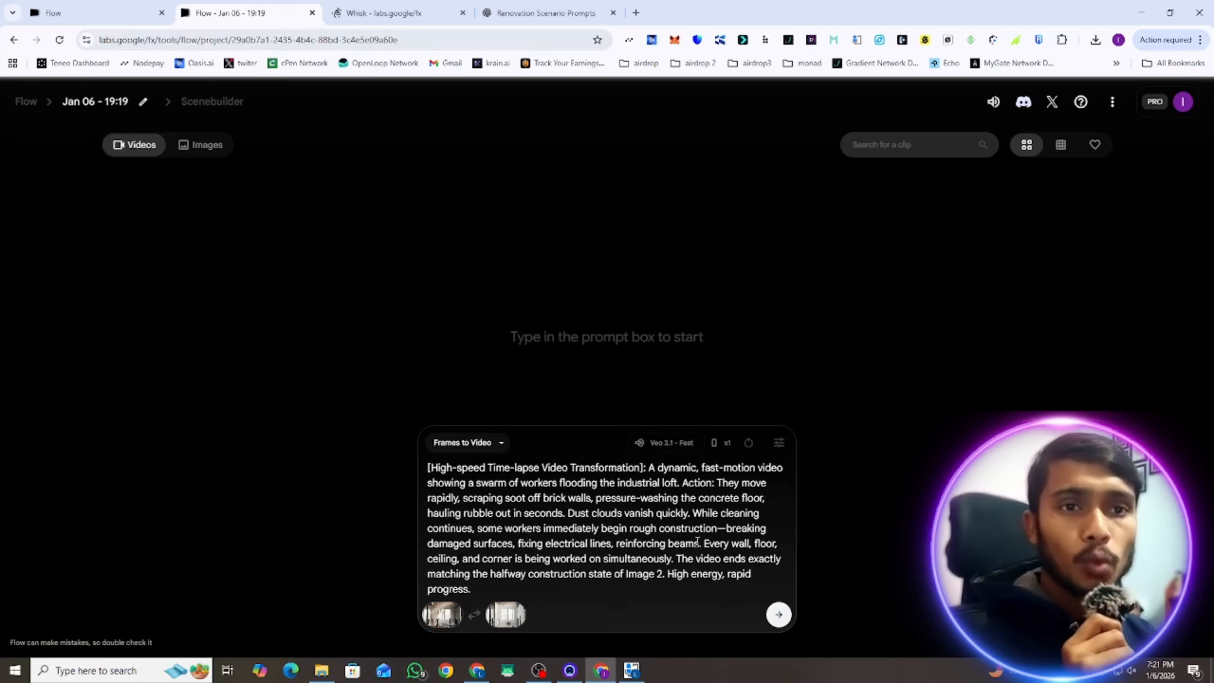
click(1183, 102)
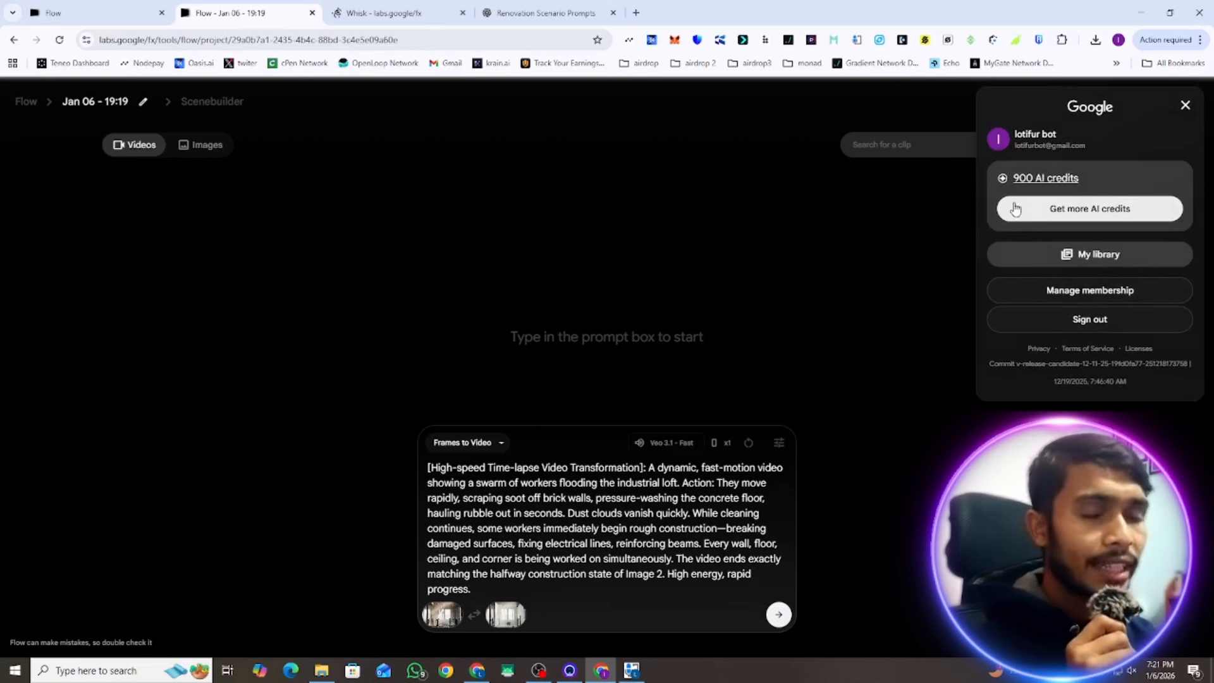
click(837, 238)
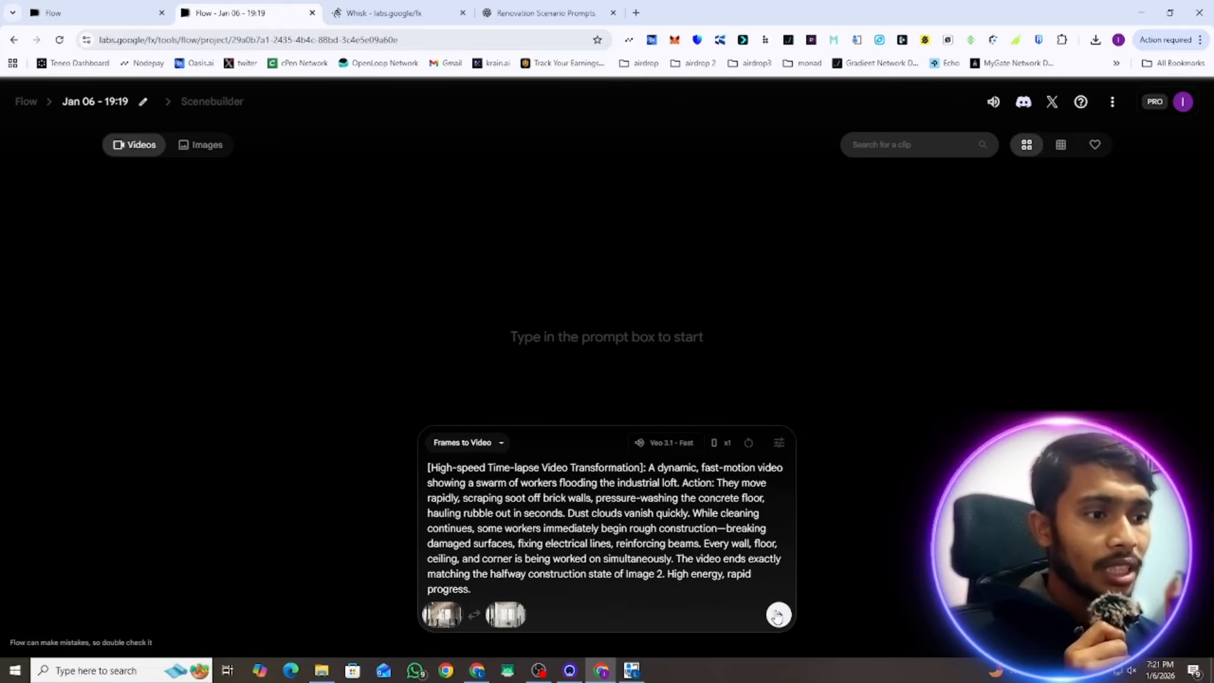
click(778, 615)
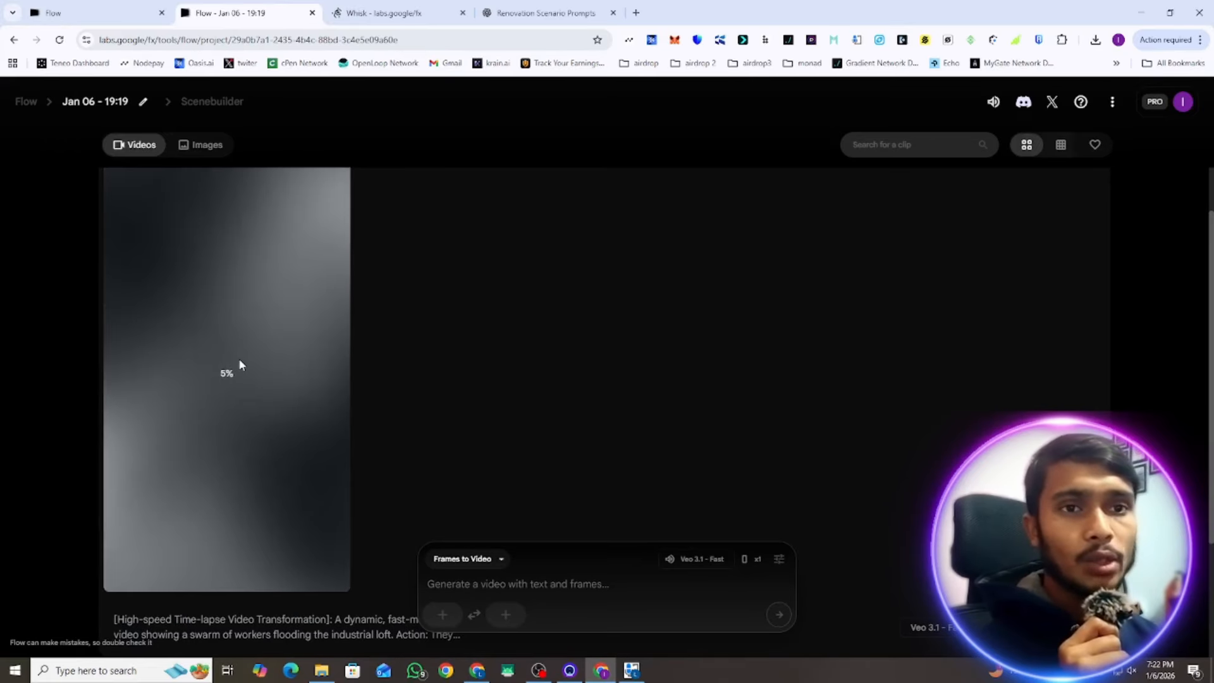
Review the finished loft images in Whisk and the Video Prompt 2 paragraph in ChatGPT
click(532, 19)
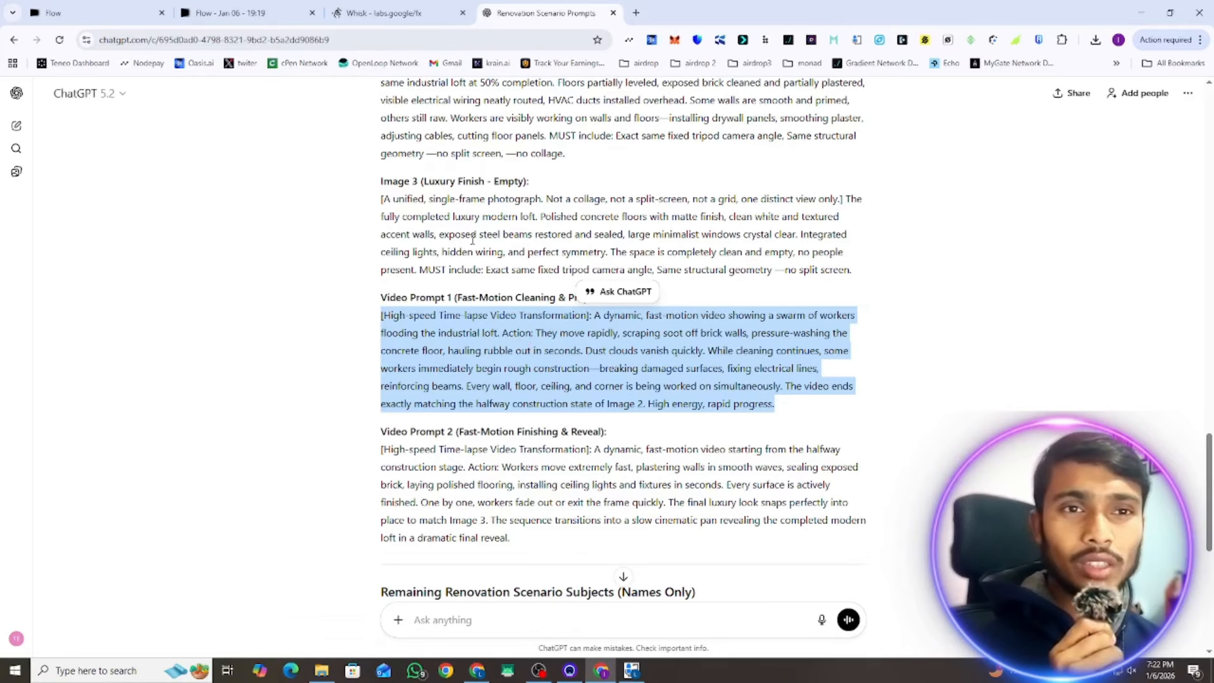
click(417, 14)
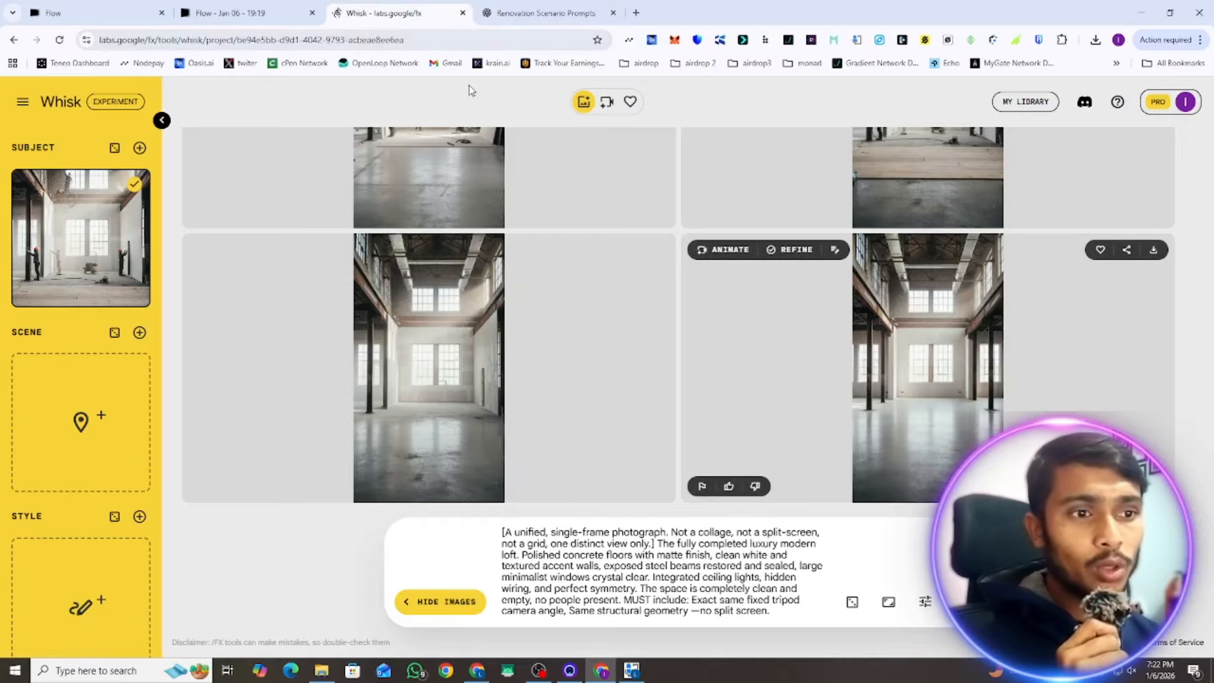
click(528, 14)
scroll(529, 80, down, 1)
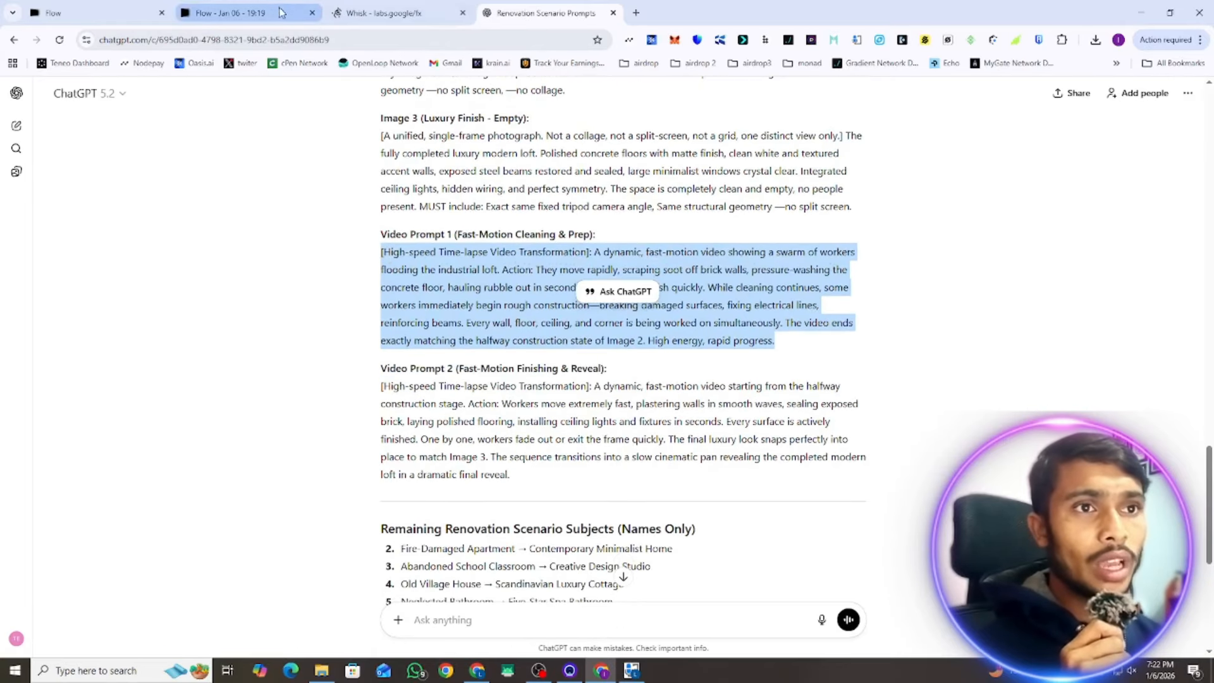
In Flow, upload the halfway construction image from Downloads as the start frame of a new video and confirm its crop
click(281, 12)
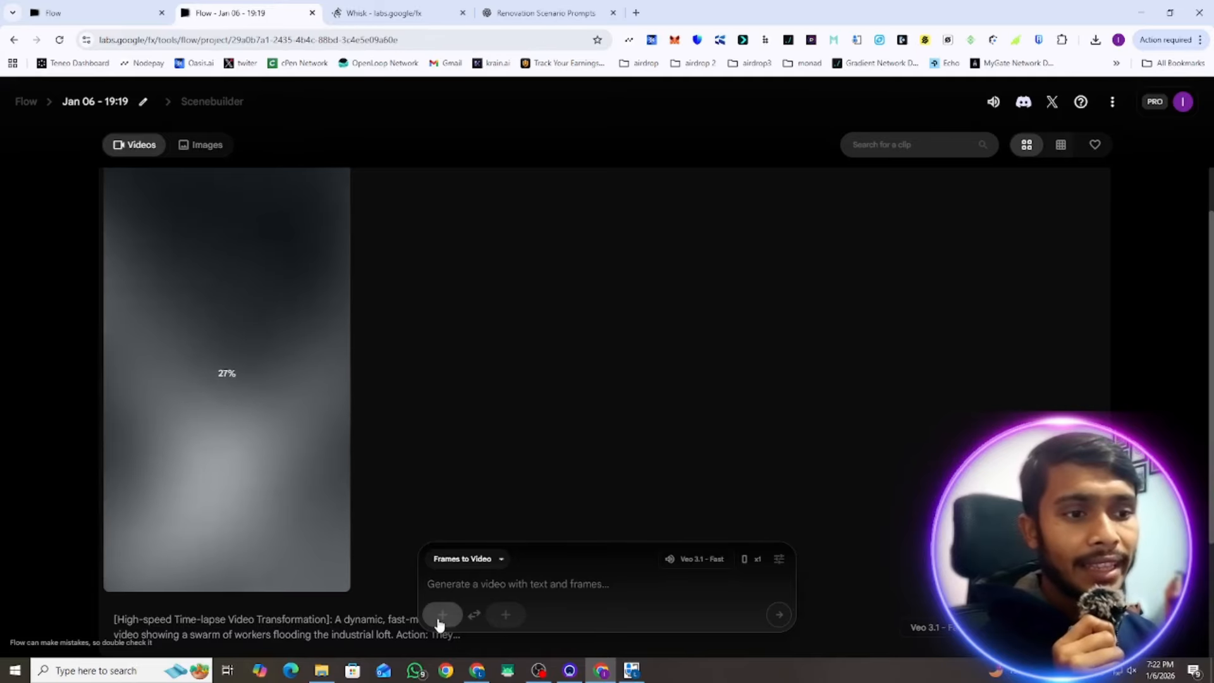
click(440, 621)
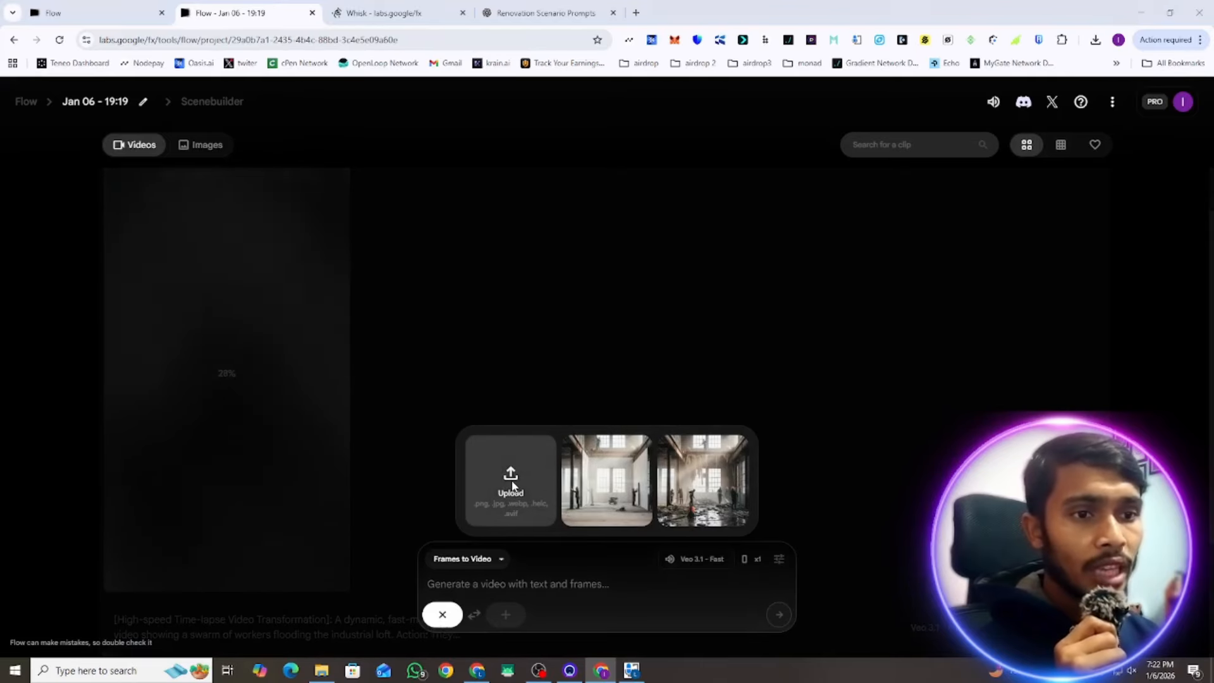
click(511, 487)
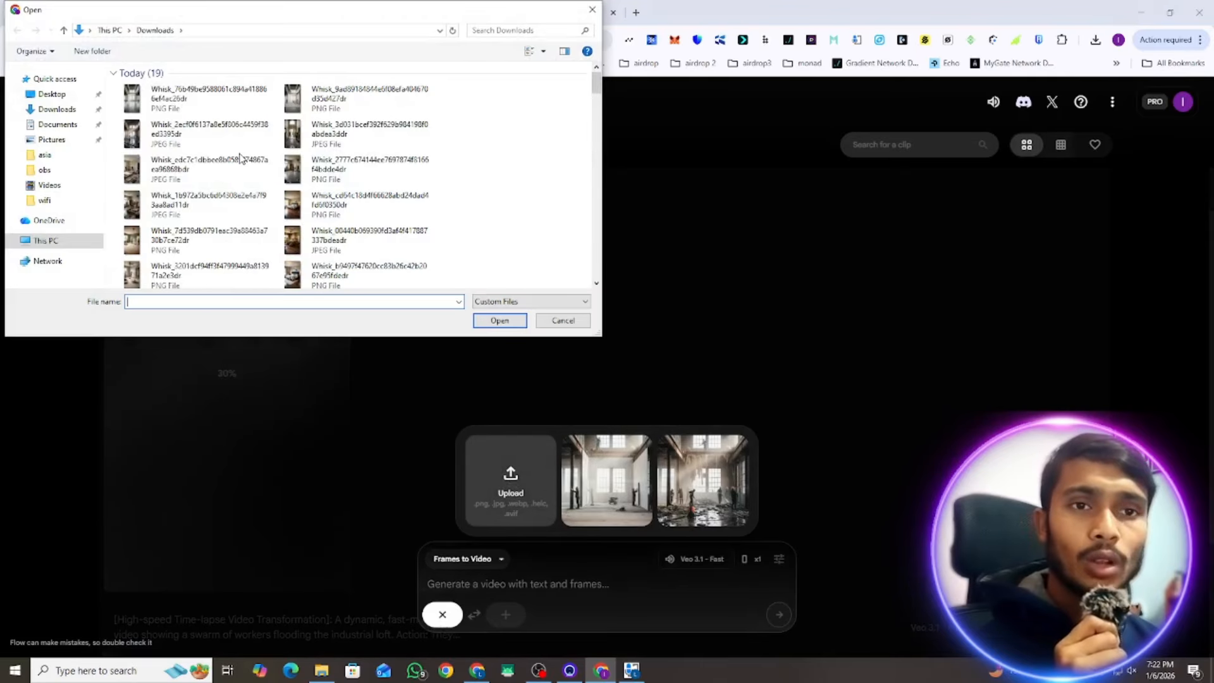
click(321, 103)
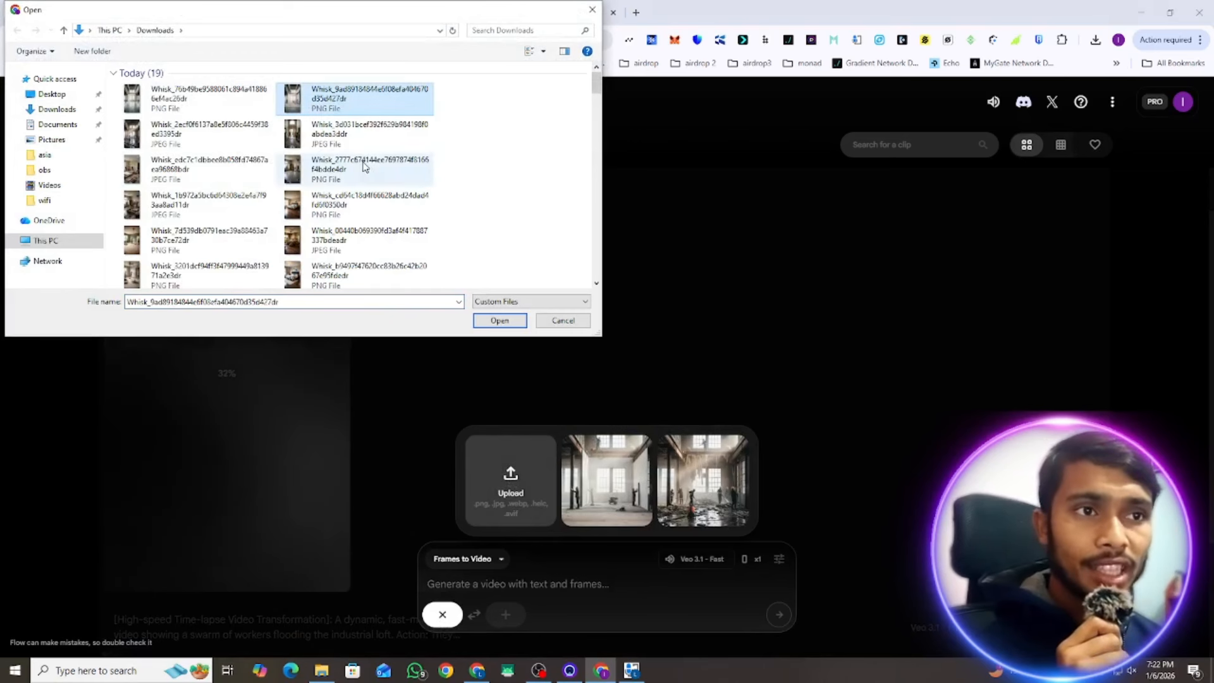
click(500, 325)
click(920, 574)
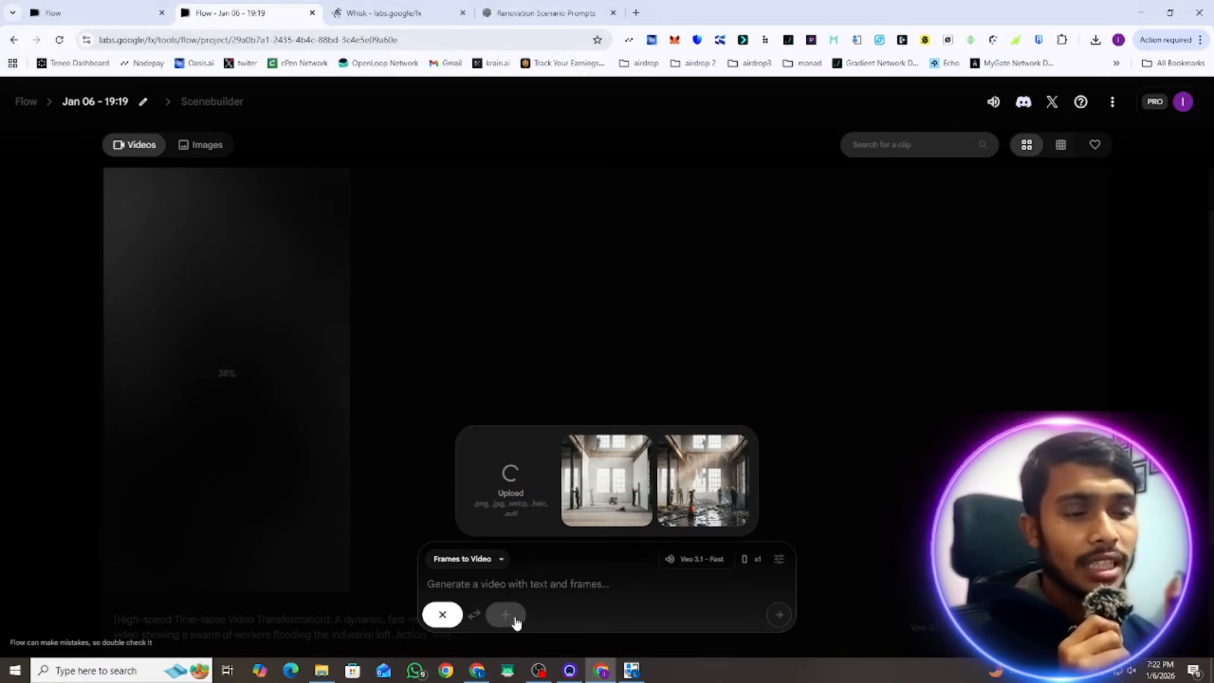
click(498, 590)
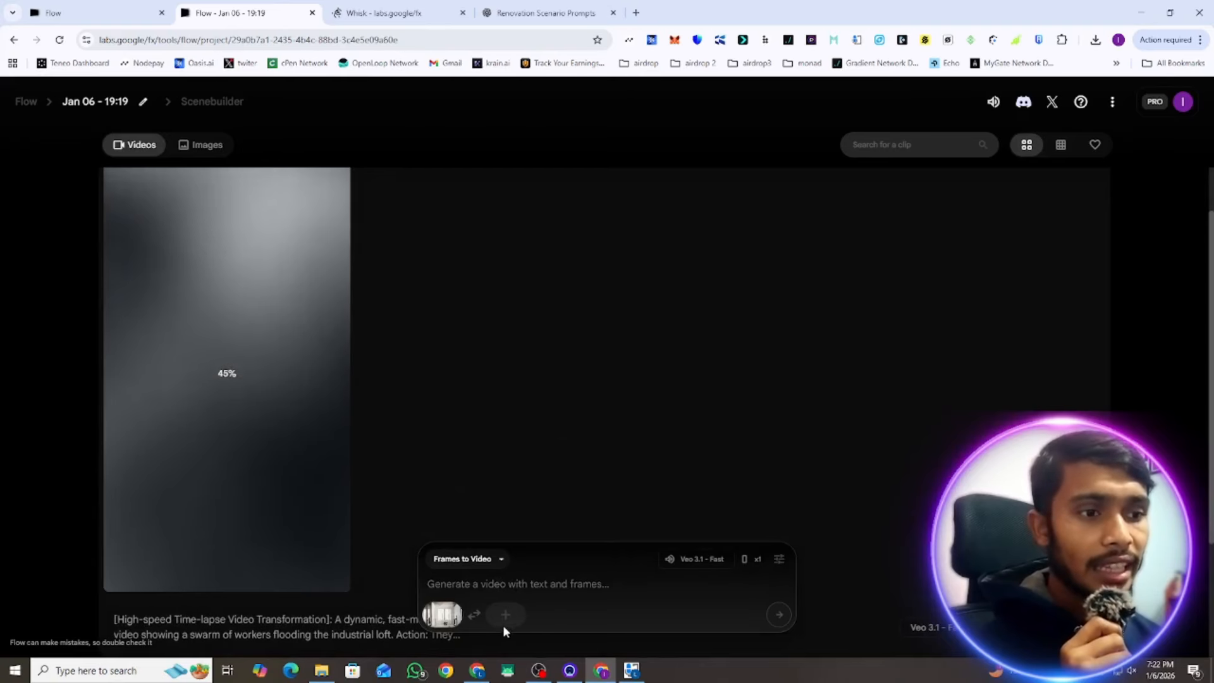
Upload the finished empty loft image from Downloads as the end frame, cropped to Portrait
click(504, 624)
click(471, 487)
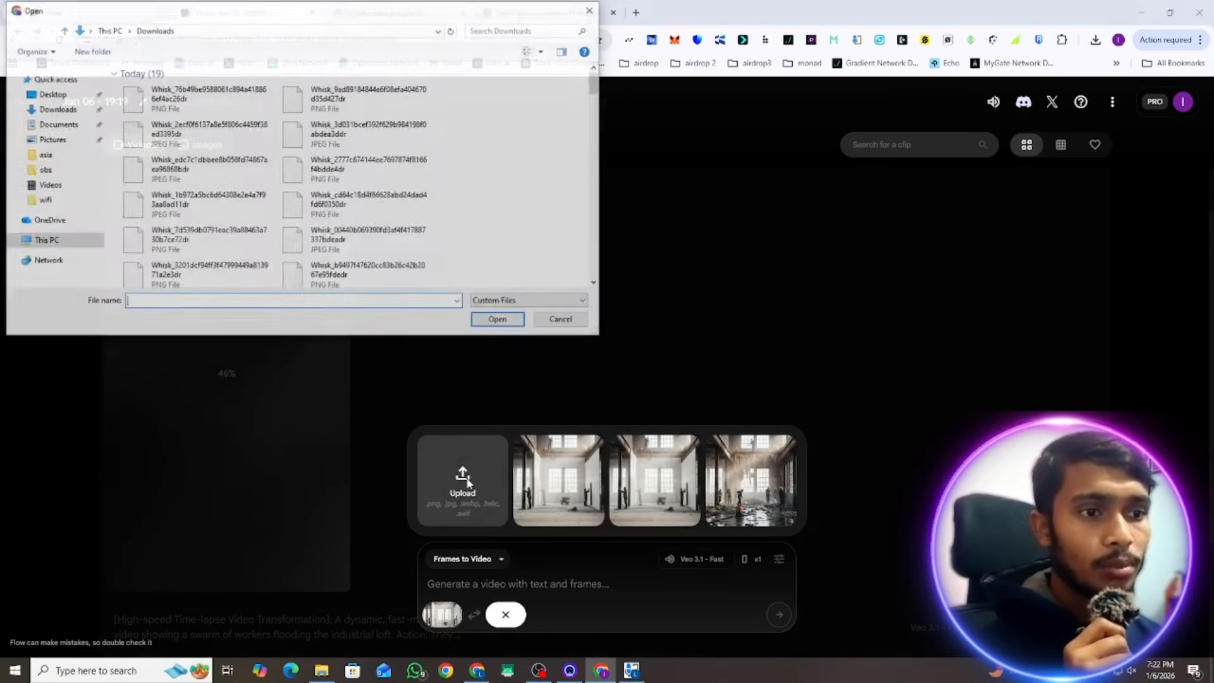
click(209, 94)
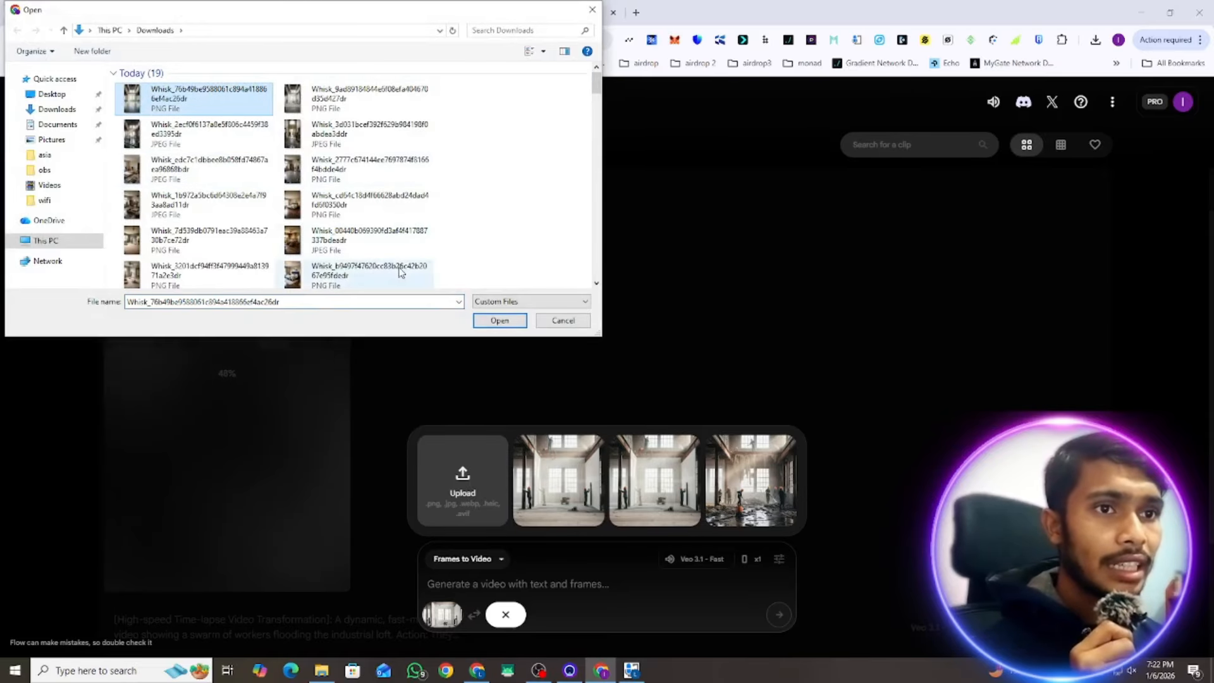
click(500, 321)
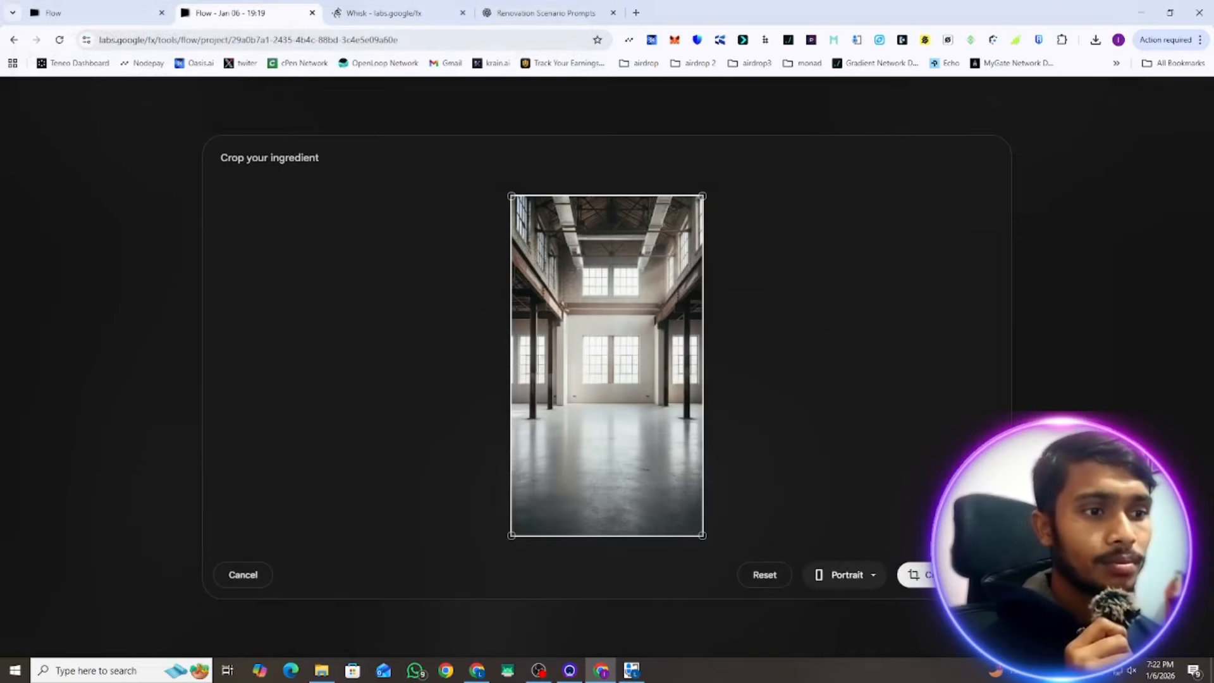
click(949, 574)
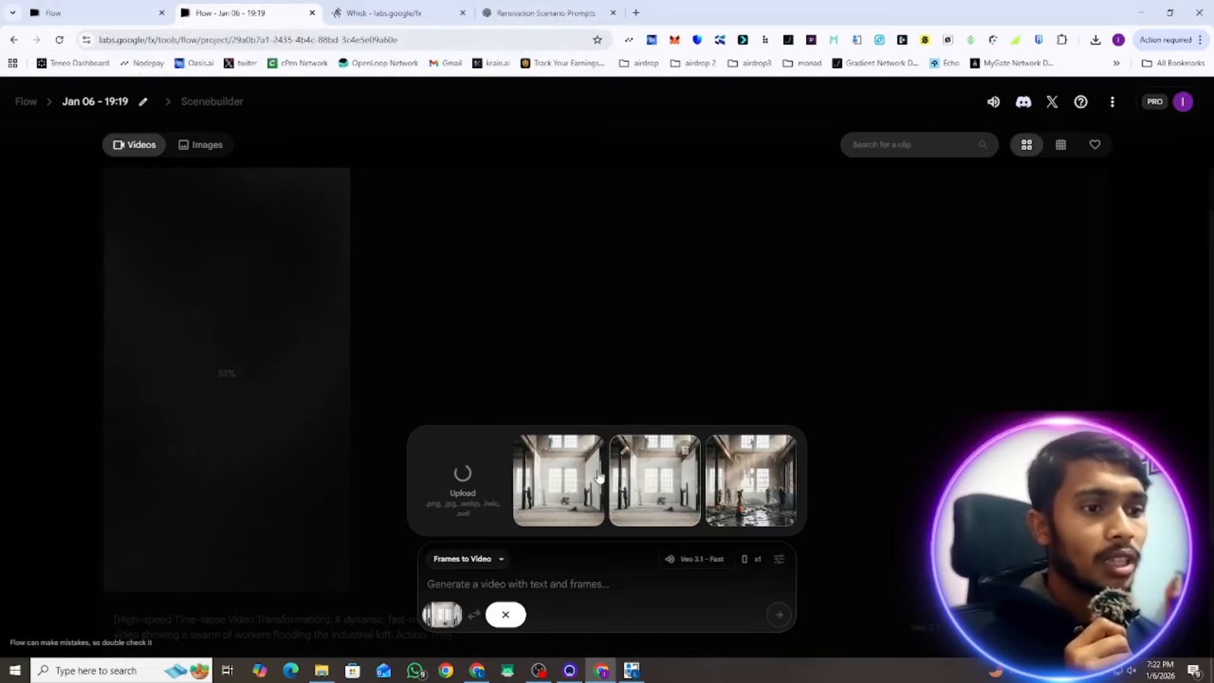
Copy the full "Video Prompt 2 (Fast-Motion Finishing & Reveal)" paragraph from ChatGPT into Flow's video prompt and generate the second time-lapse video
click(516, 14)
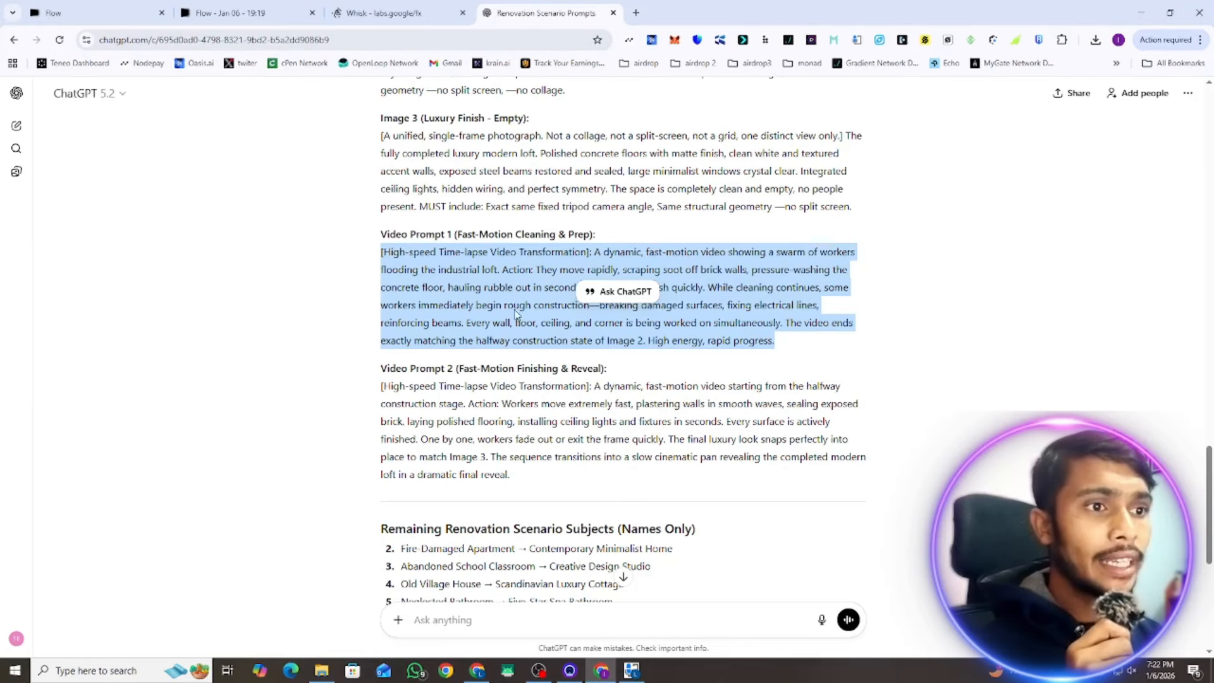
triple_click(520, 410)
key(ctrl+c)
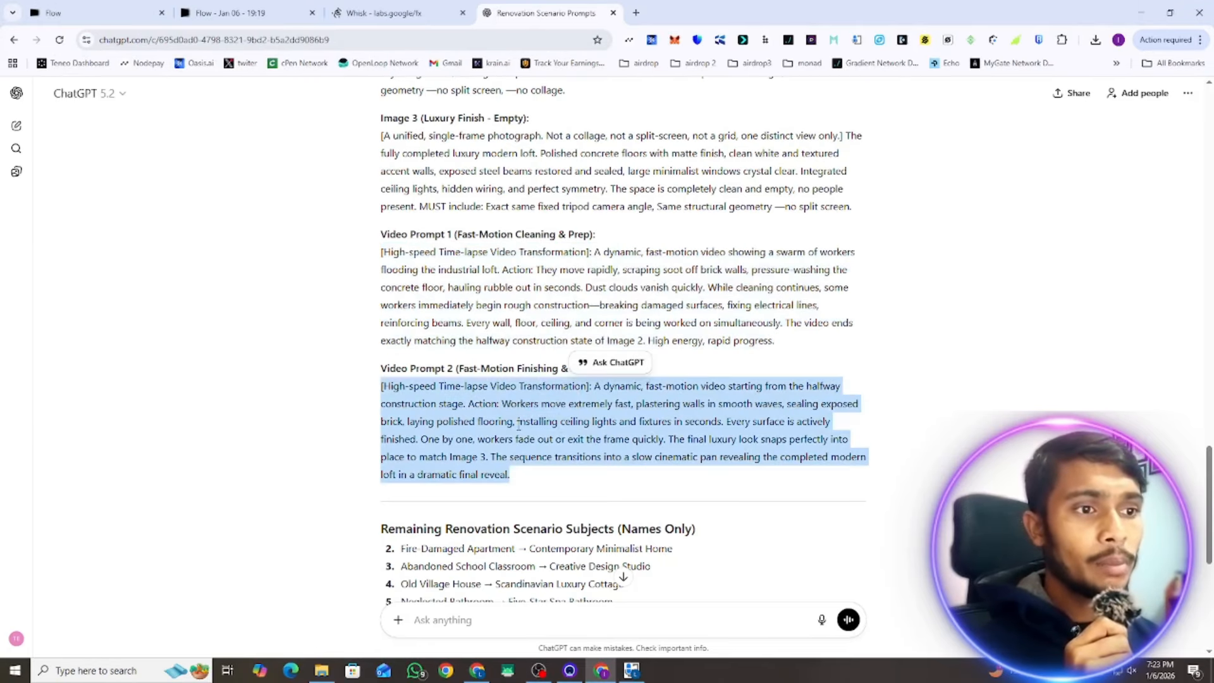
right_click(530, 435)
click(553, 444)
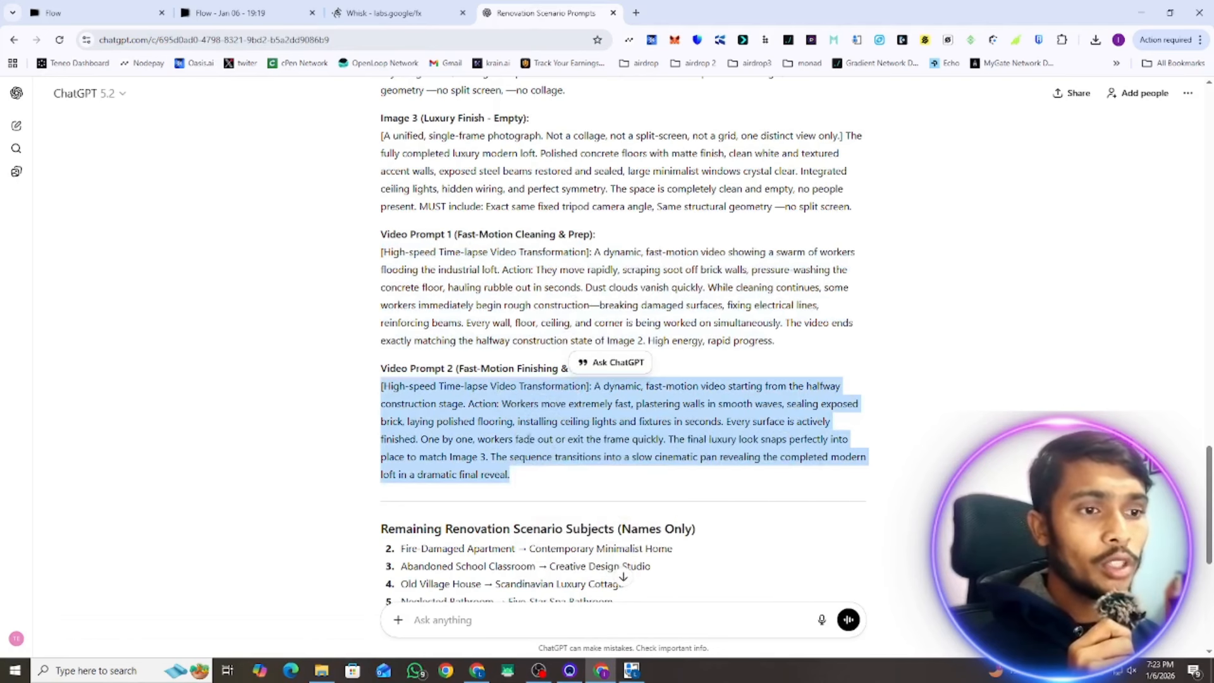
click(268, 13)
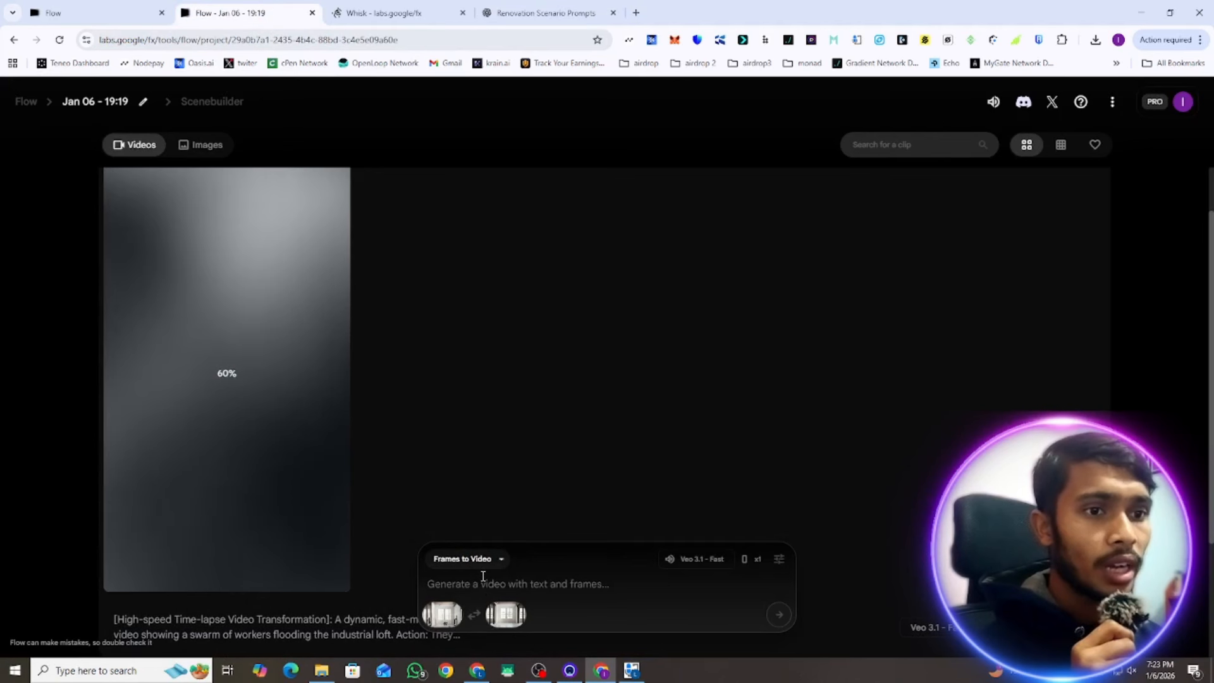
right_click(482, 576)
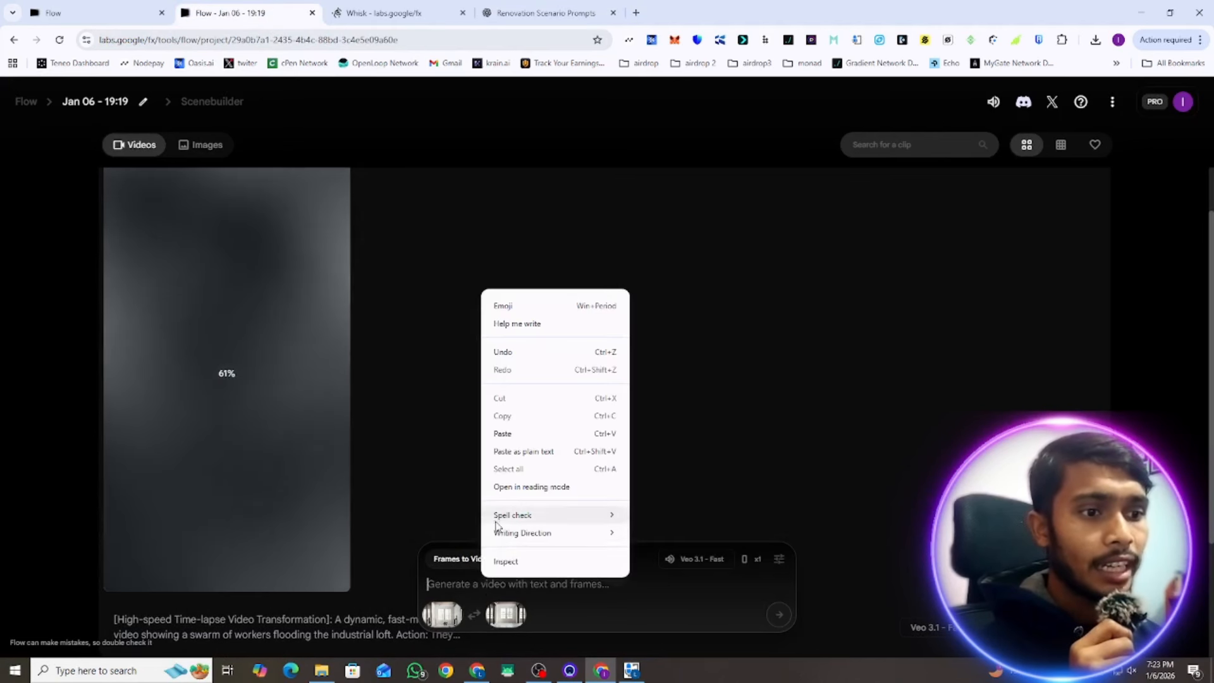
click(496, 434)
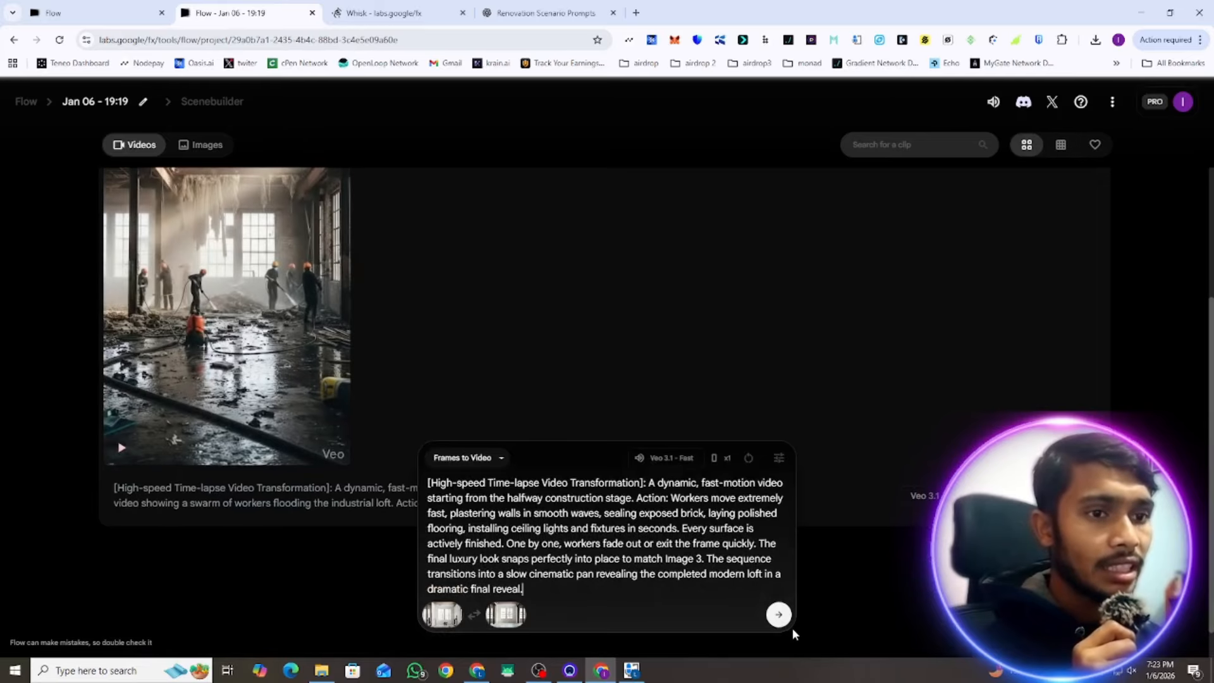
click(777, 615)
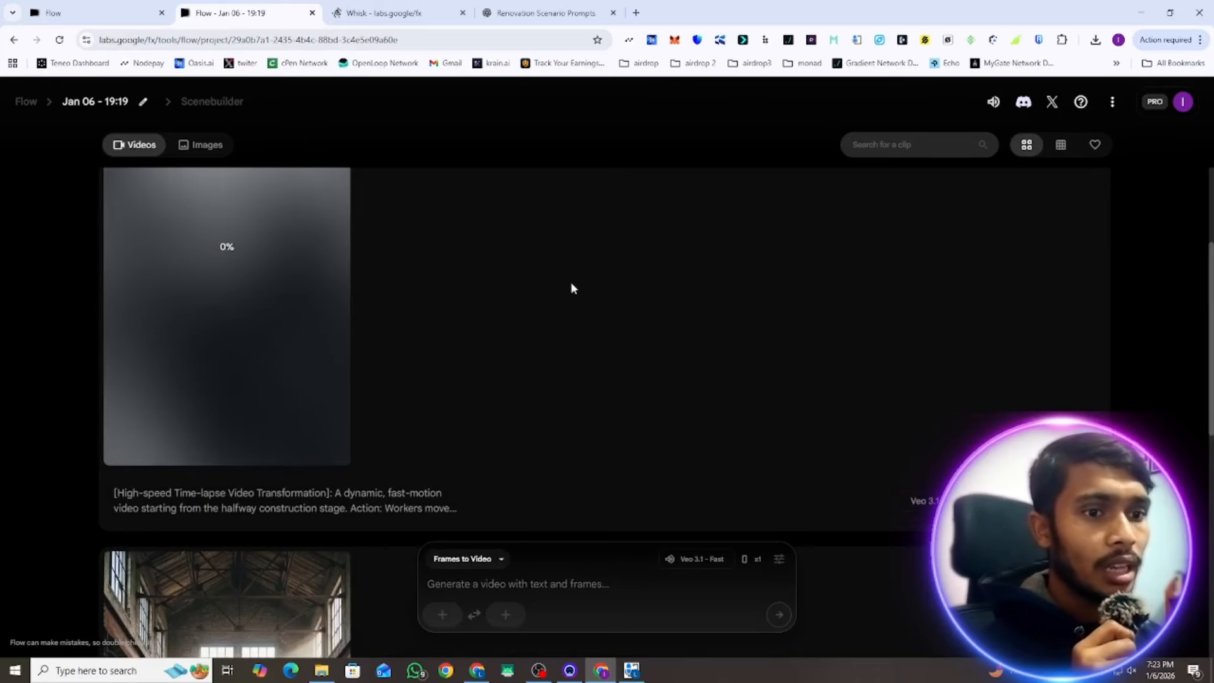
Play the first generated cleaning and prep video and check the second video's generation progress
scroll(555, 290, down, 4)
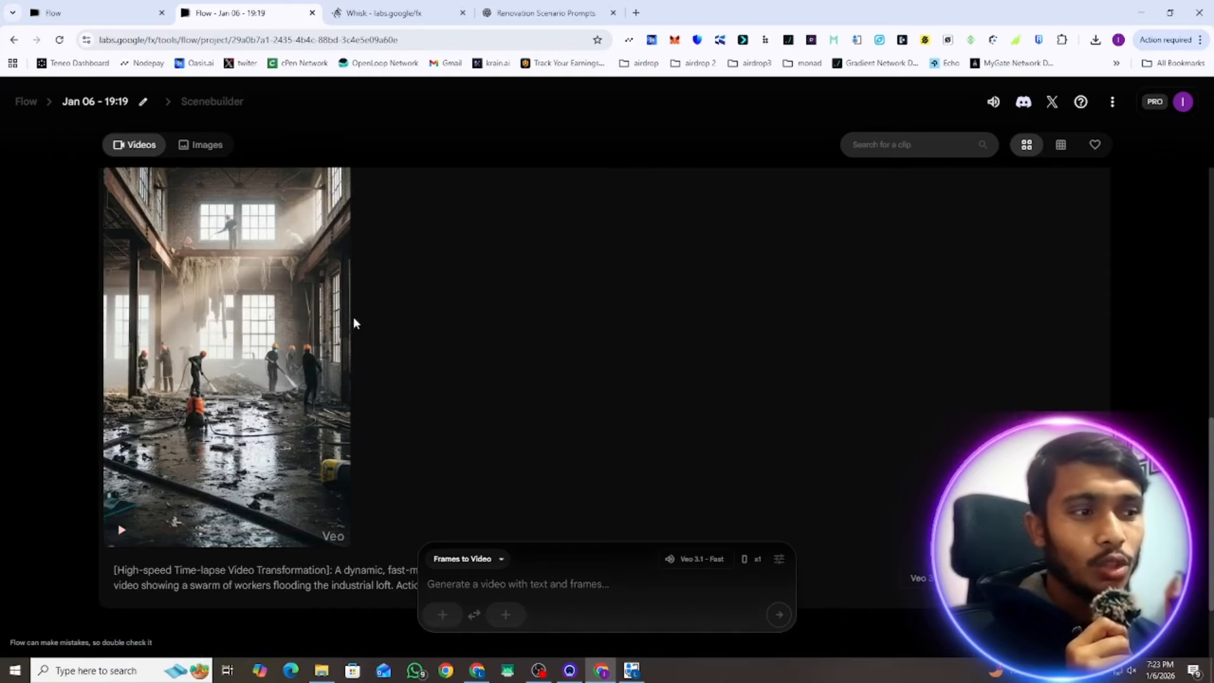
click(542, 665)
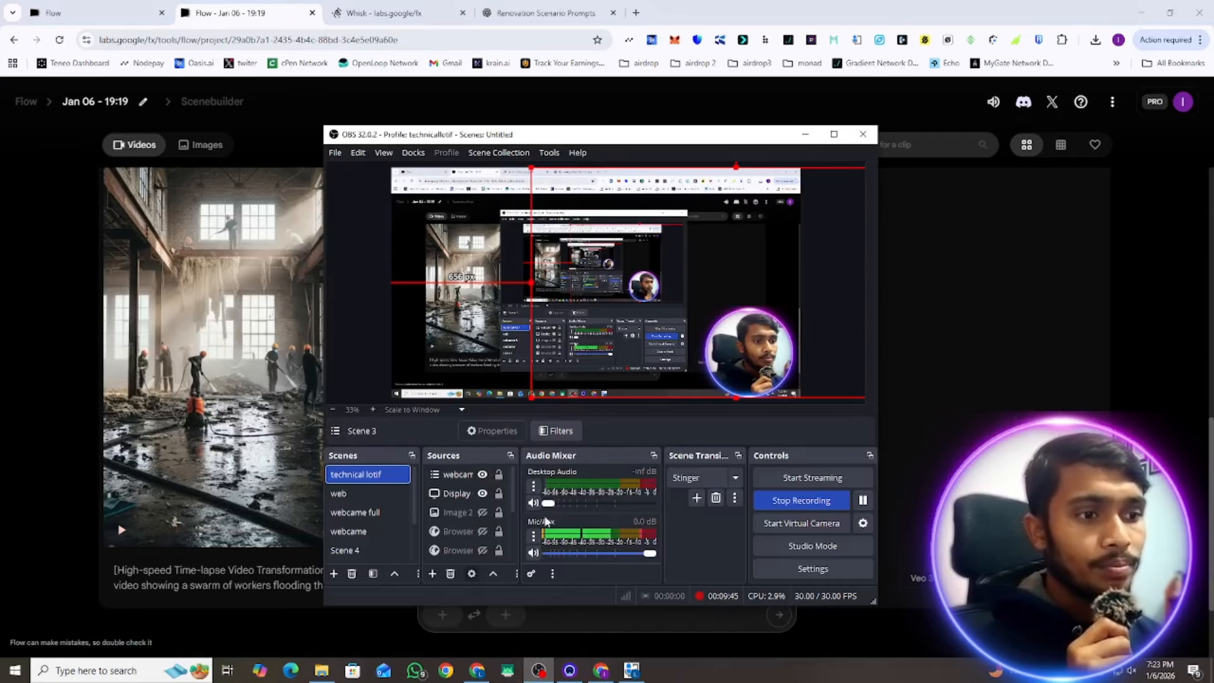
click(805, 134)
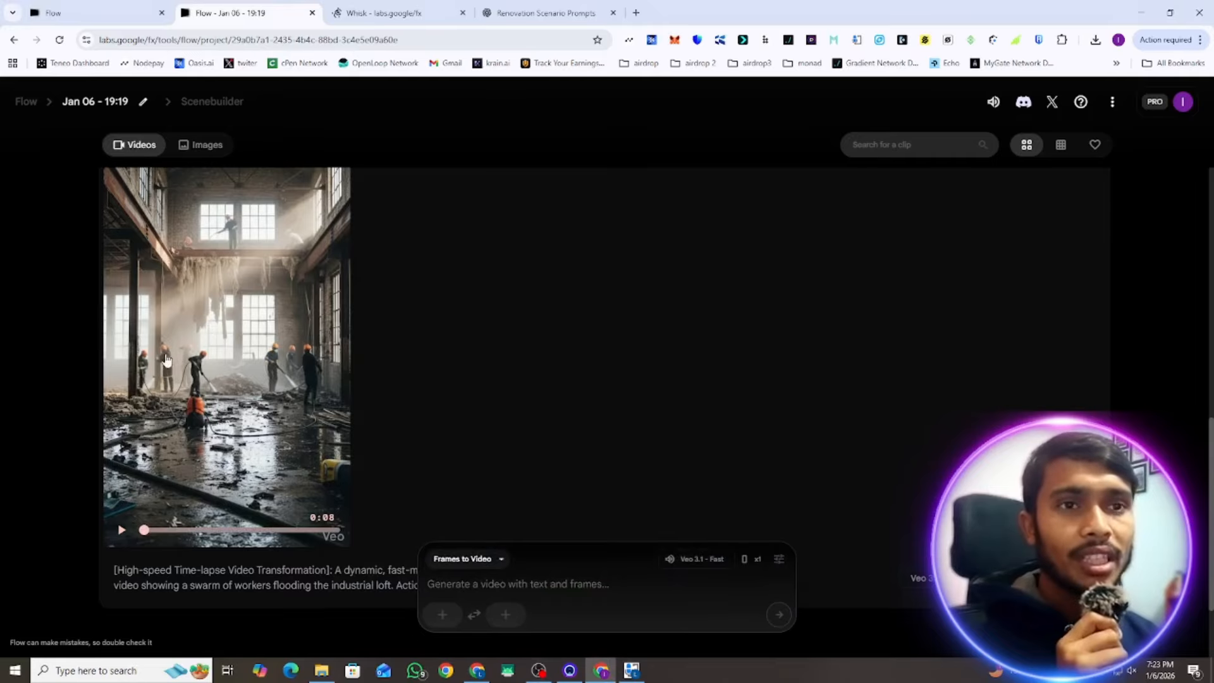
click(122, 533)
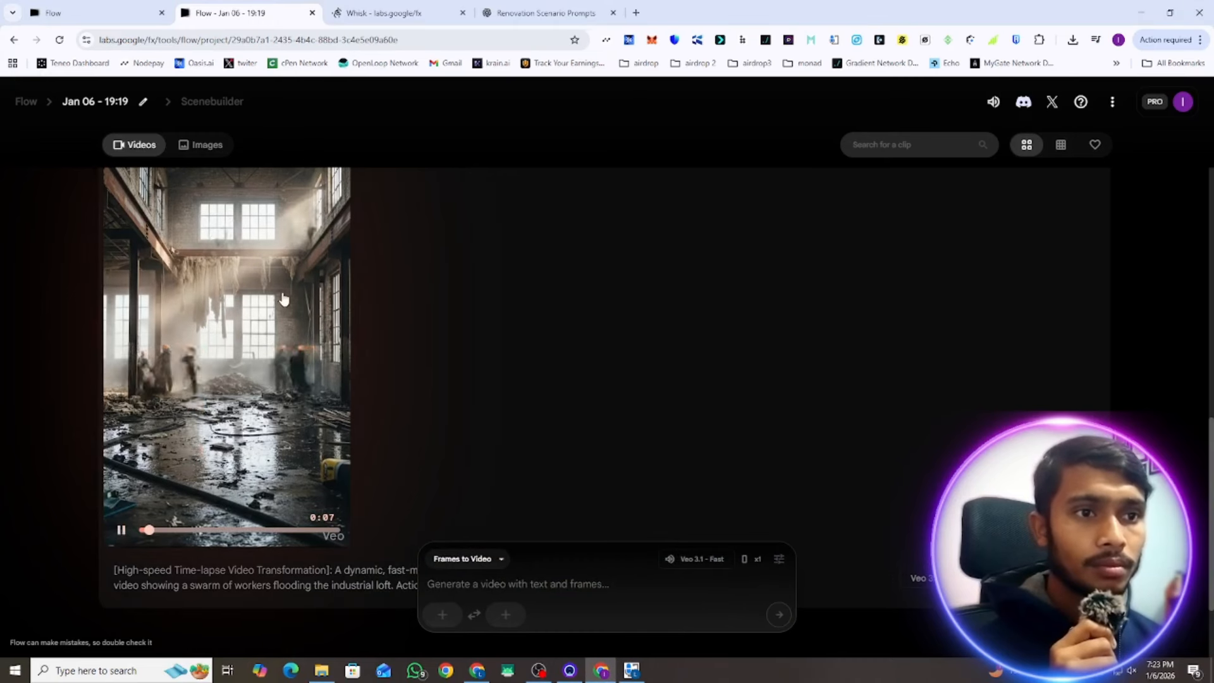
click(122, 529)
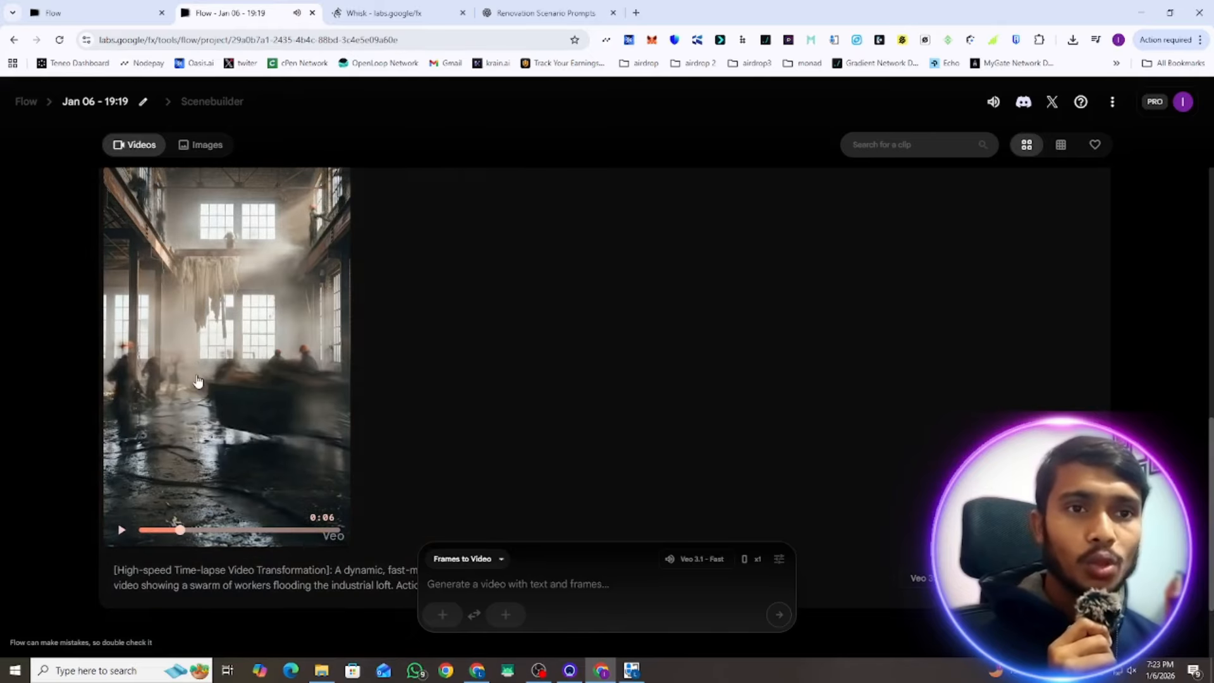
scroll(245, 330, up, 6)
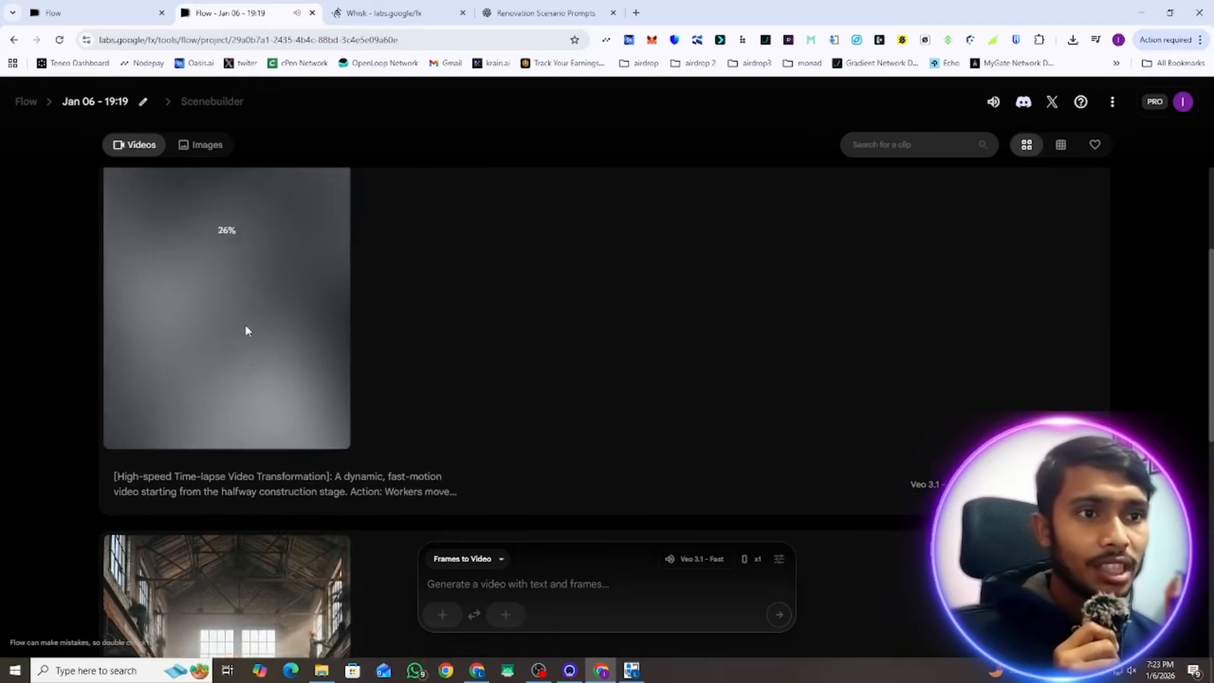
scroll(245, 329, up, 2)
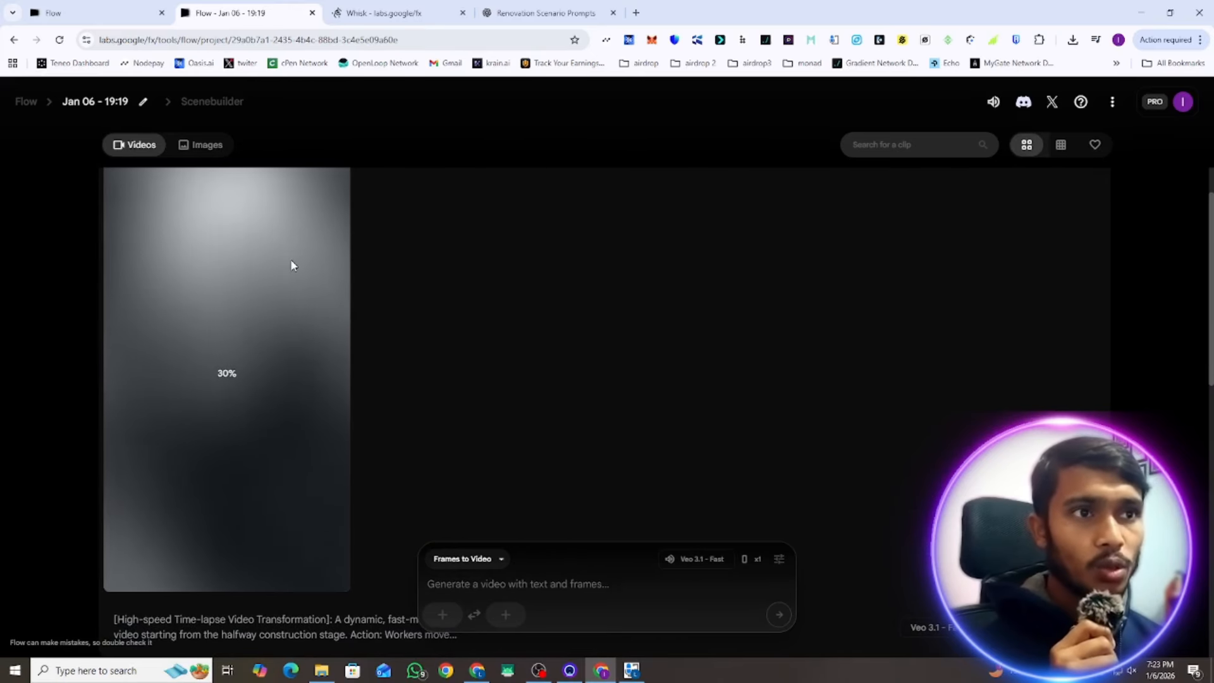
In ChatGPT, copy "Outdated Kitchen → Ultra-Modern Smart Kitchen" from the remaining scenario subjects and send it as a new message
click(545, 13)
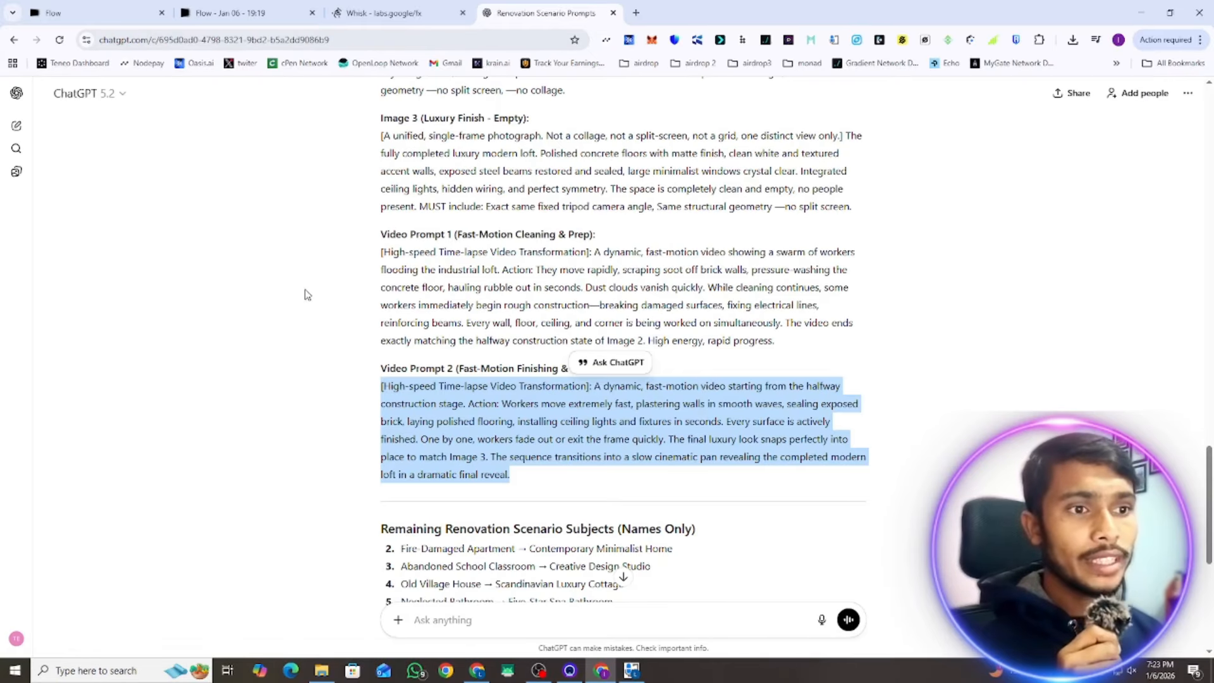
scroll(347, 257, down, 6)
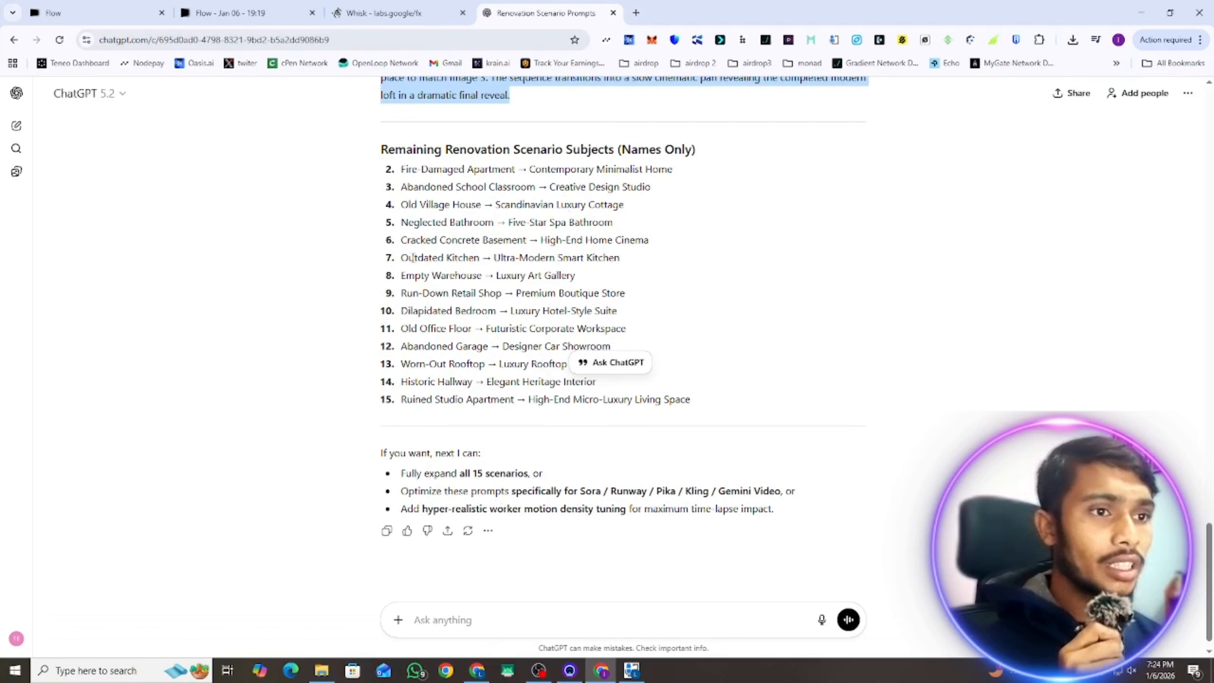
drag(403, 257, 626, 266)
right_click(626, 267)
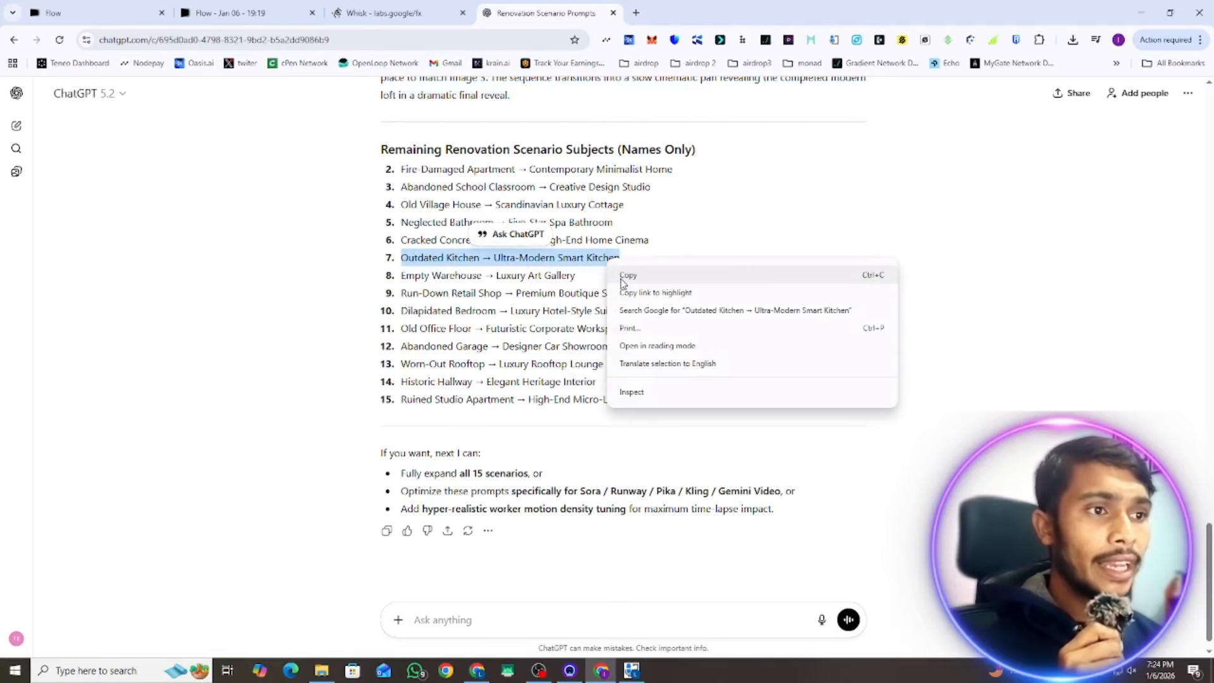
click(619, 278)
scroll(516, 513, down, 1)
click(483, 617)
right_click(484, 618)
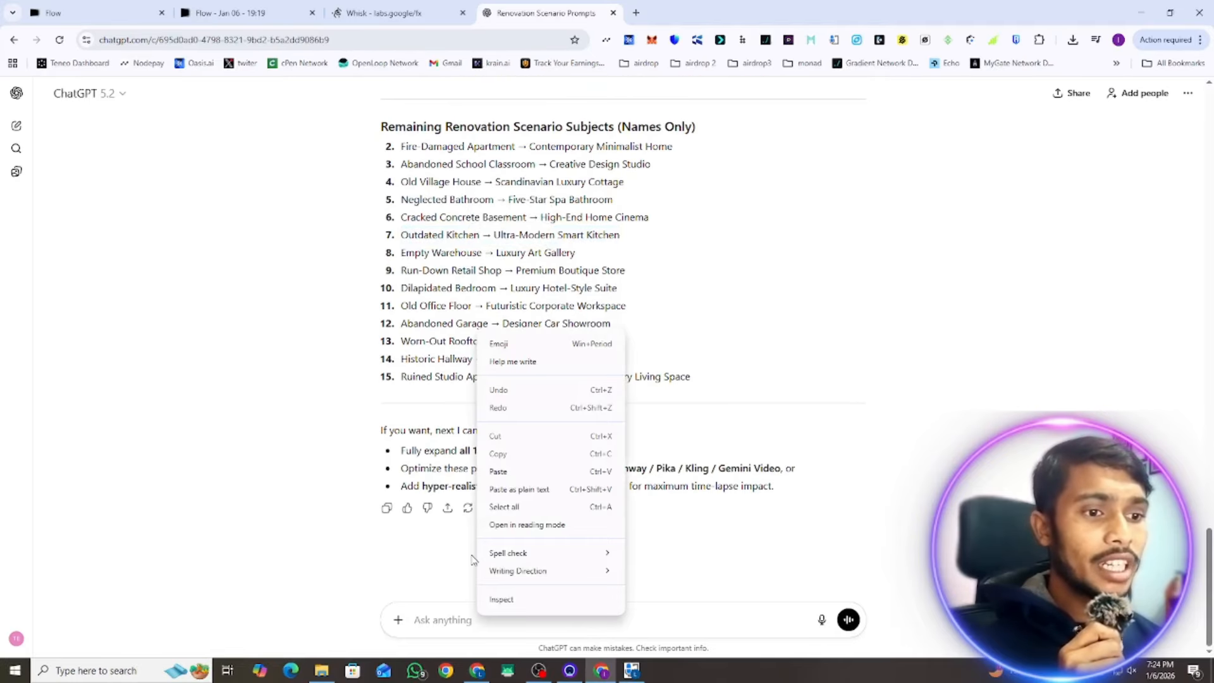
click(505, 473)
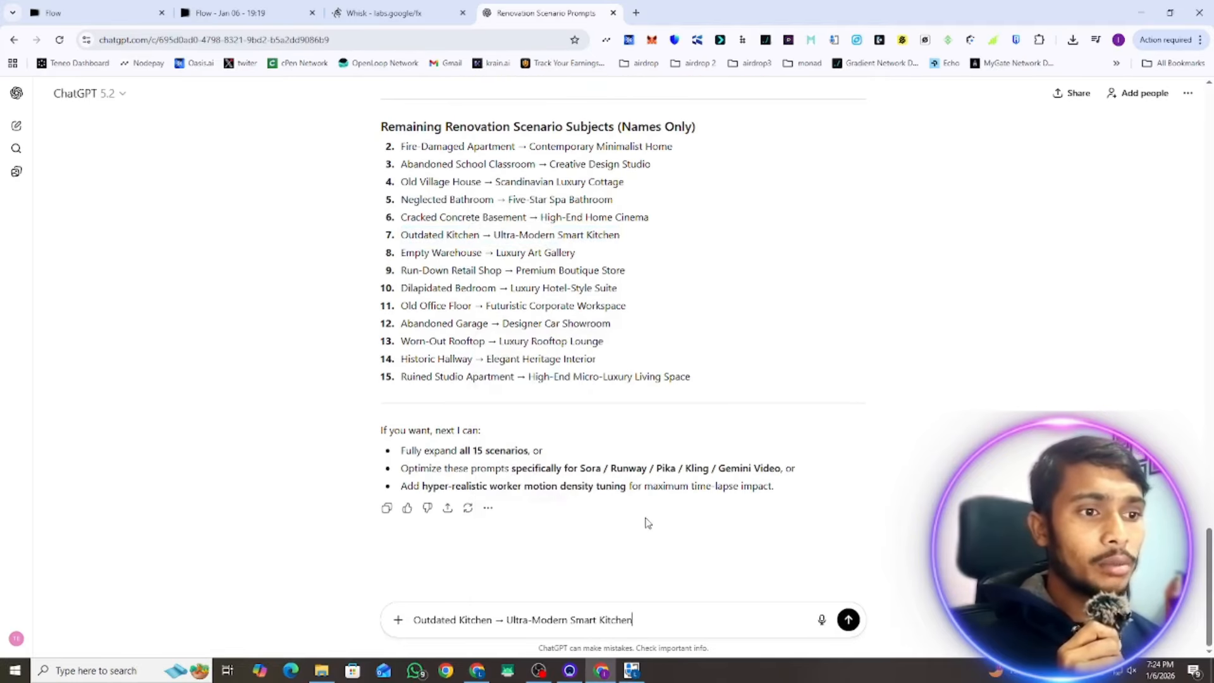
click(848, 620)
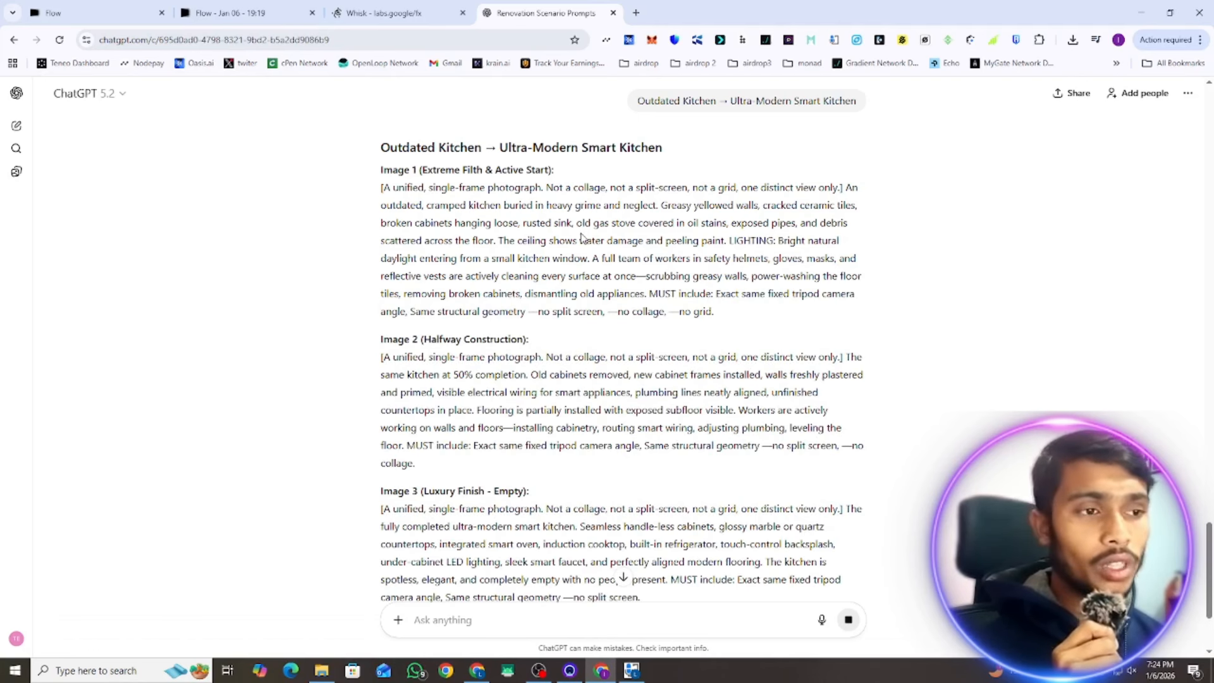
Read through the generated image and video prompts for the kitchen renovation scenario
scroll(581, 247, down, 3)
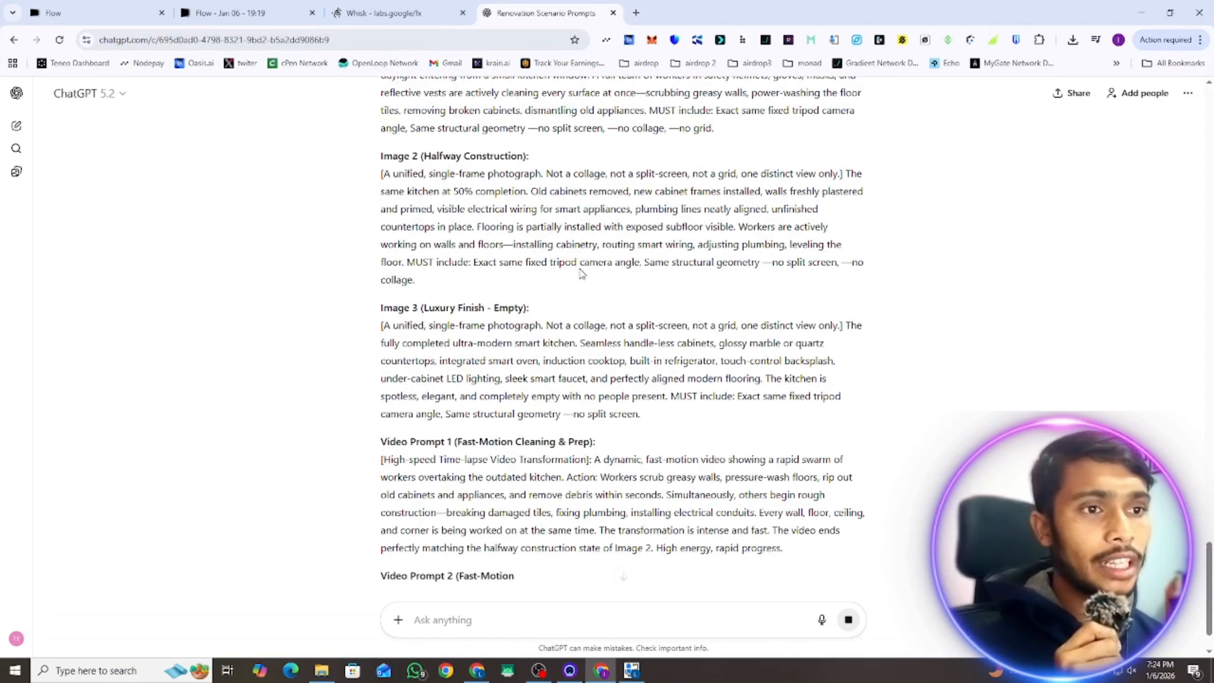
scroll(581, 268, down, 1)
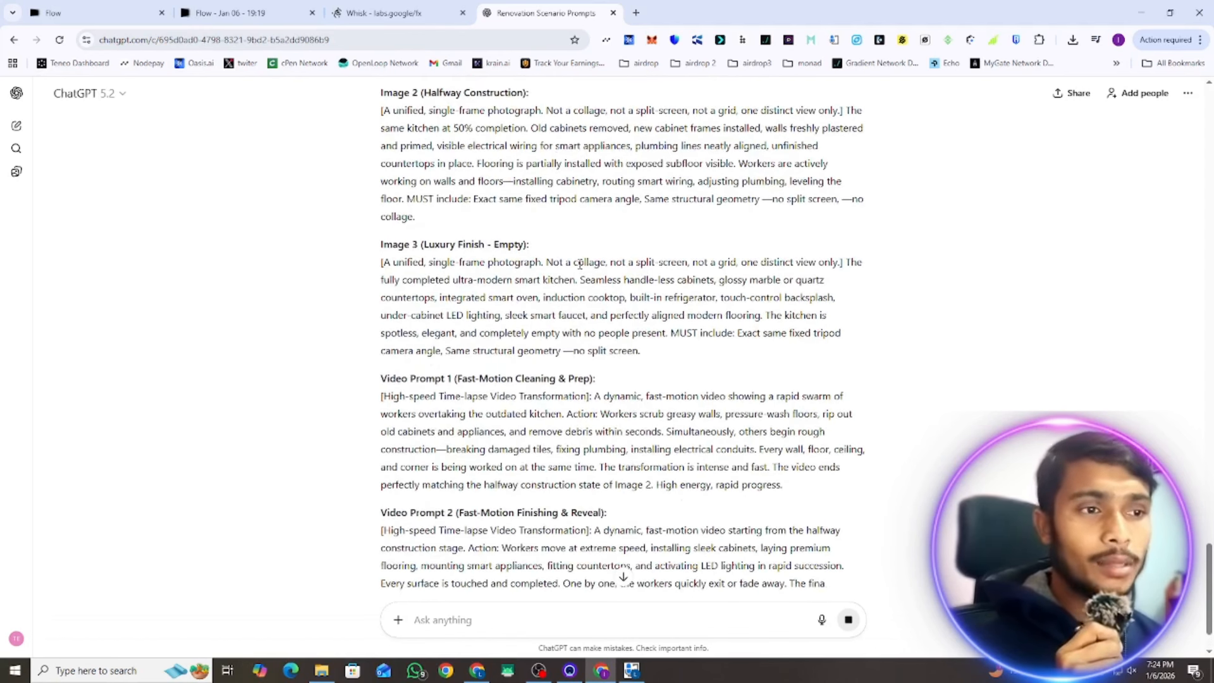
scroll(580, 266, down, 2)
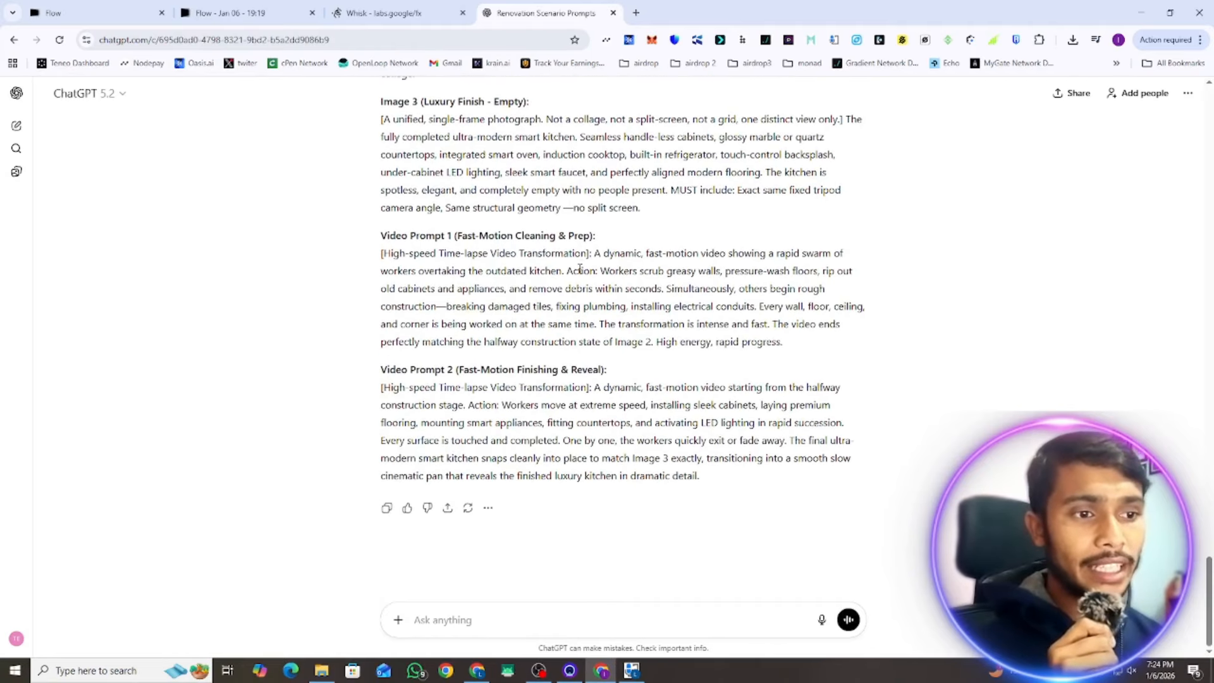
scroll(579, 268, up, 3)
Switch to Flow, play the finishing and reveal video, and locate the first clip below it
click(240, 13)
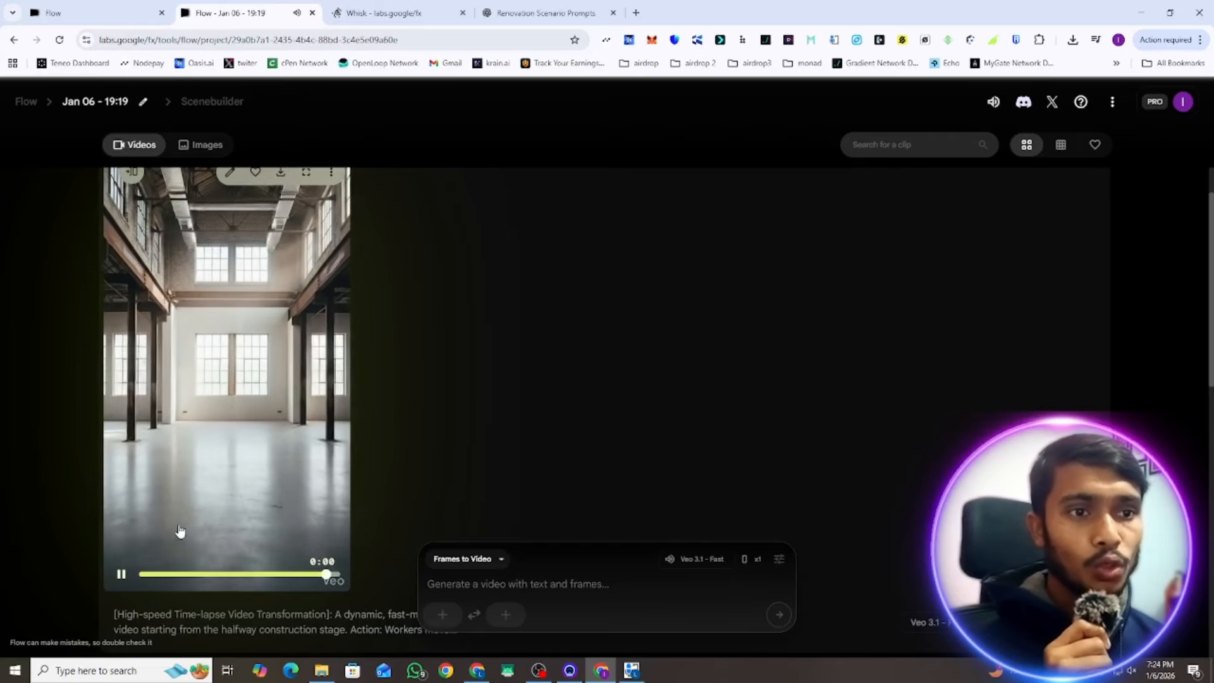
click(122, 573)
scroll(260, 350, down, 5)
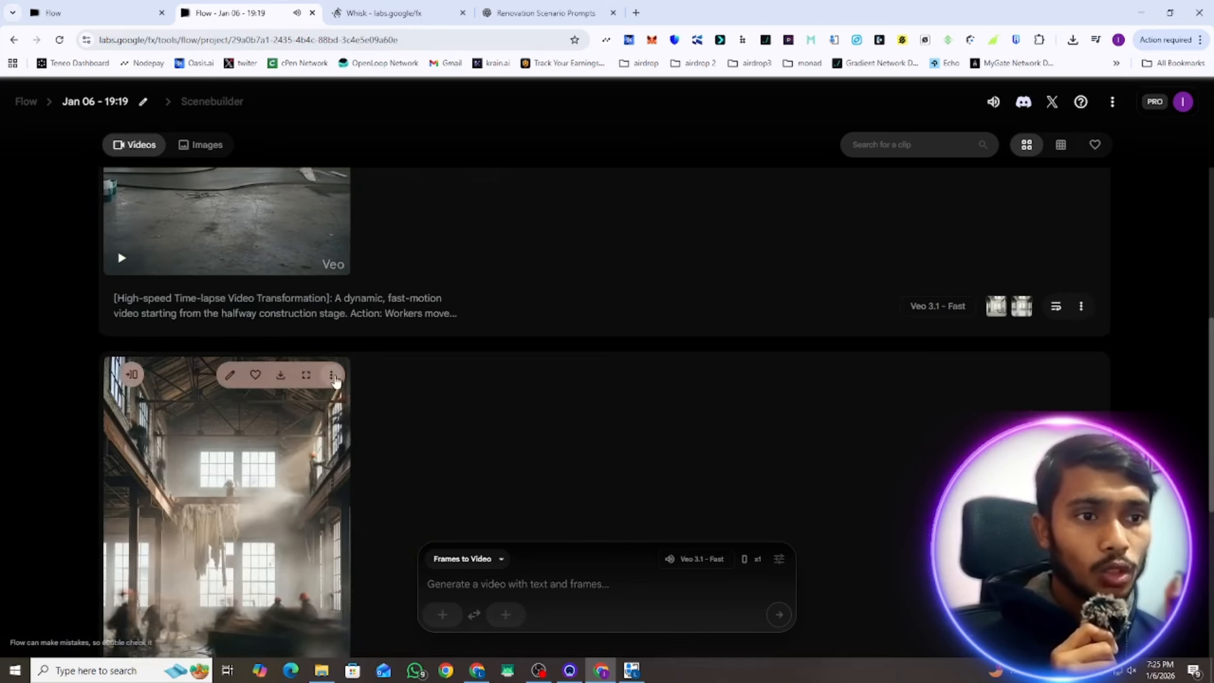
Download both generated time-lapse videos, the cleaning and prep clip and the finishing and reveal clip, in original size (720p)
click(280, 375)
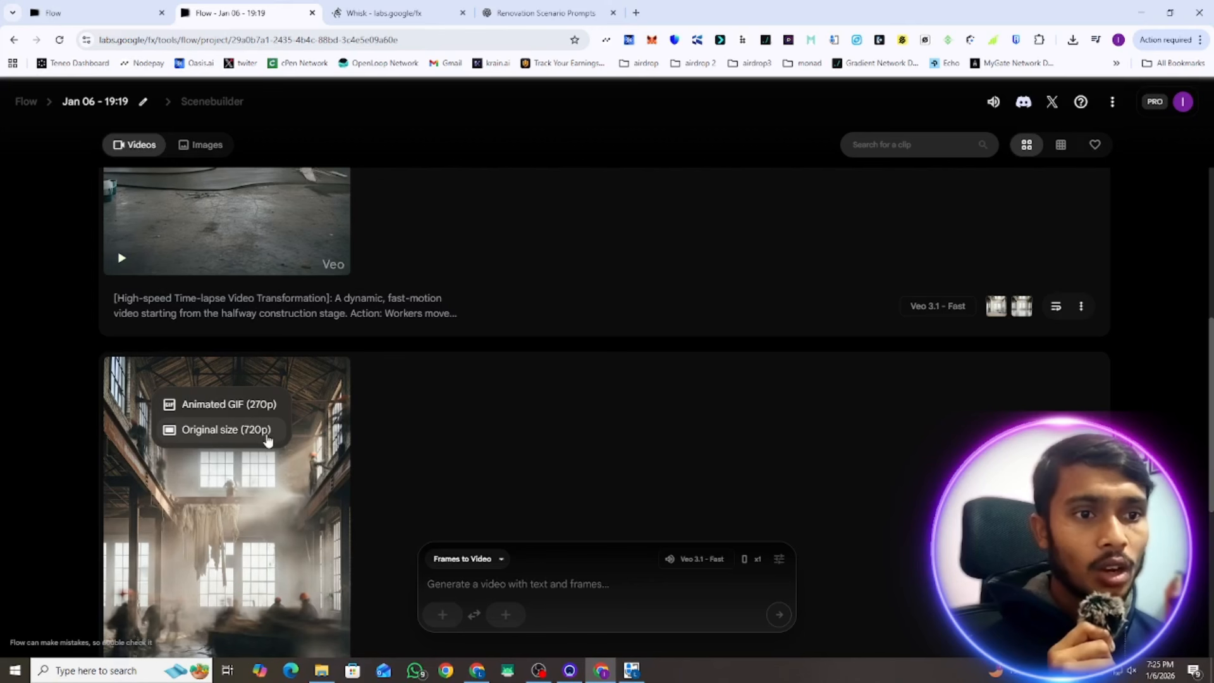
click(267, 430)
scroll(301, 310, up, 1)
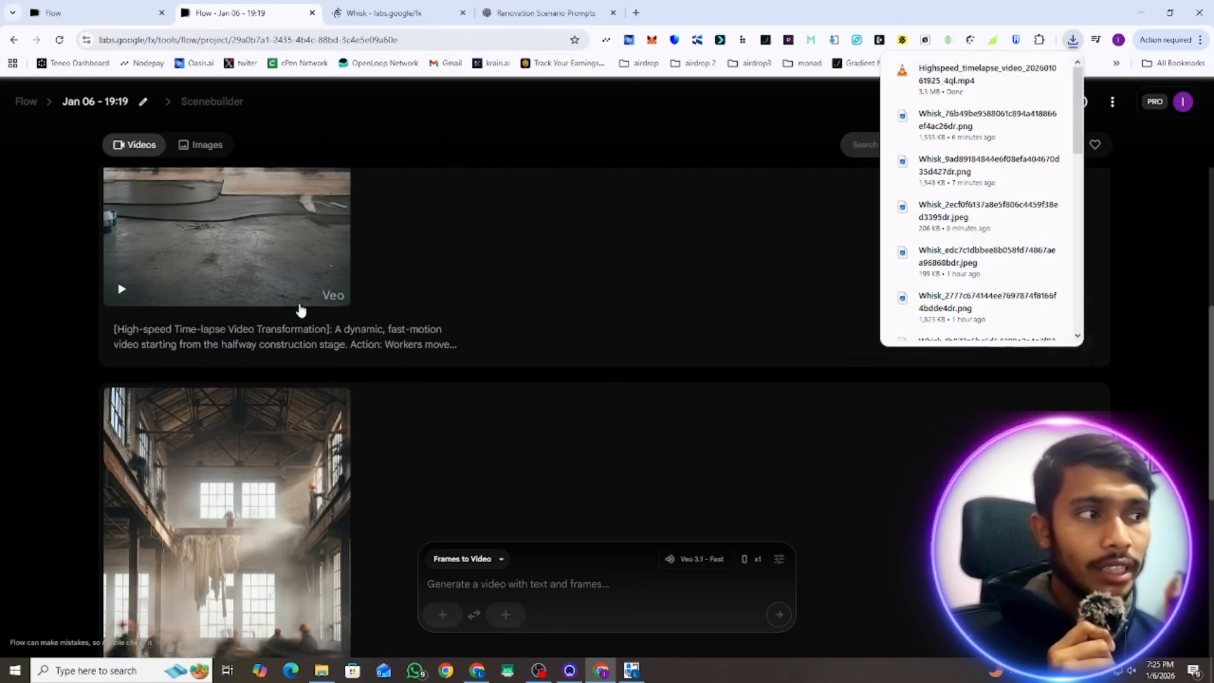
scroll(300, 310, up, 2)
scroll(300, 303, down, 5)
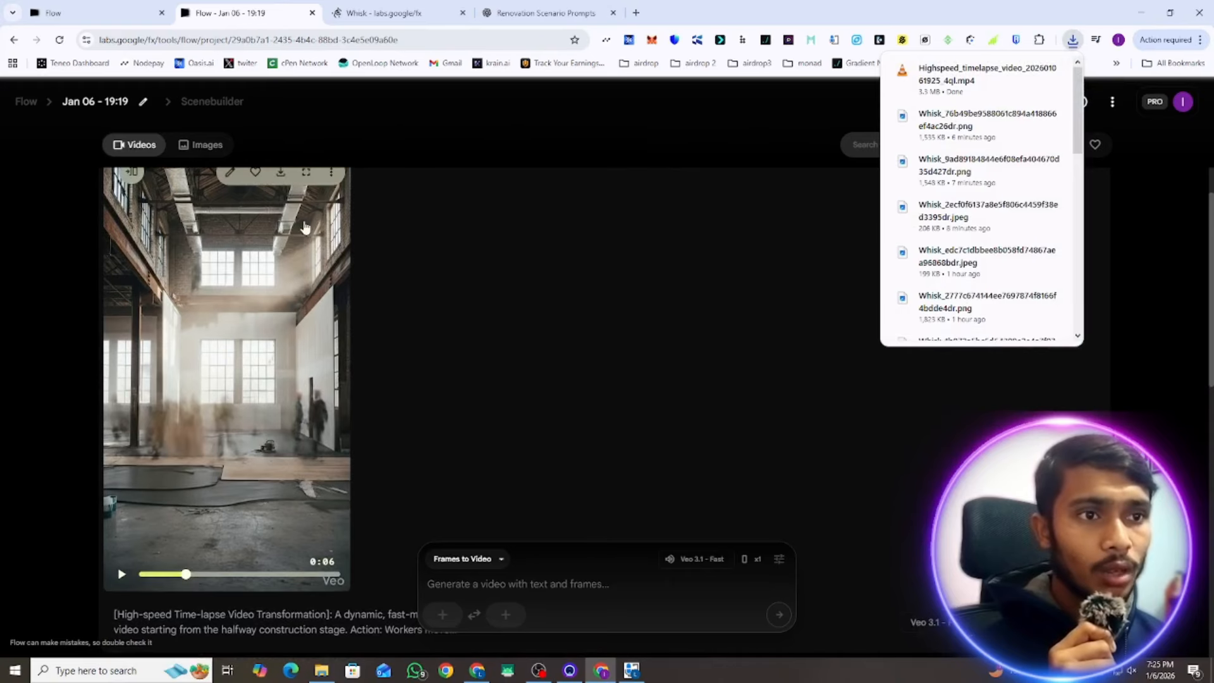
click(281, 181)
click(252, 226)
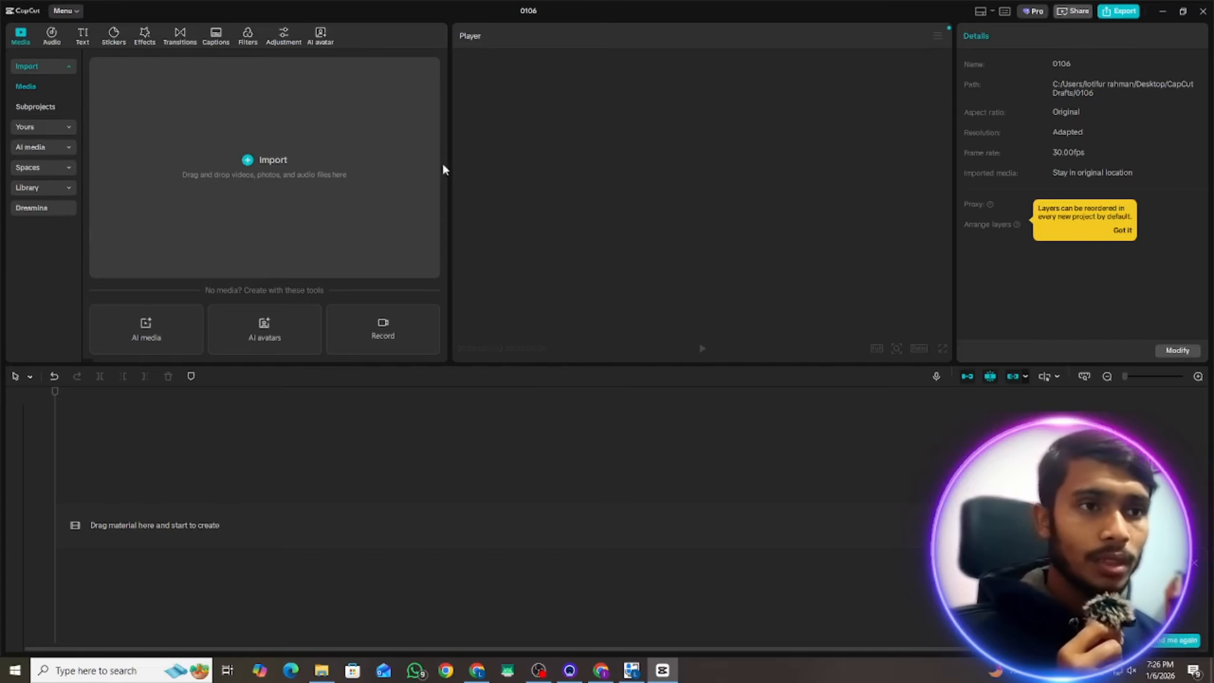
Switch to CapCut and import the two downloaded Highspeed_timelapse videos from the Downloads folder
click(282, 163)
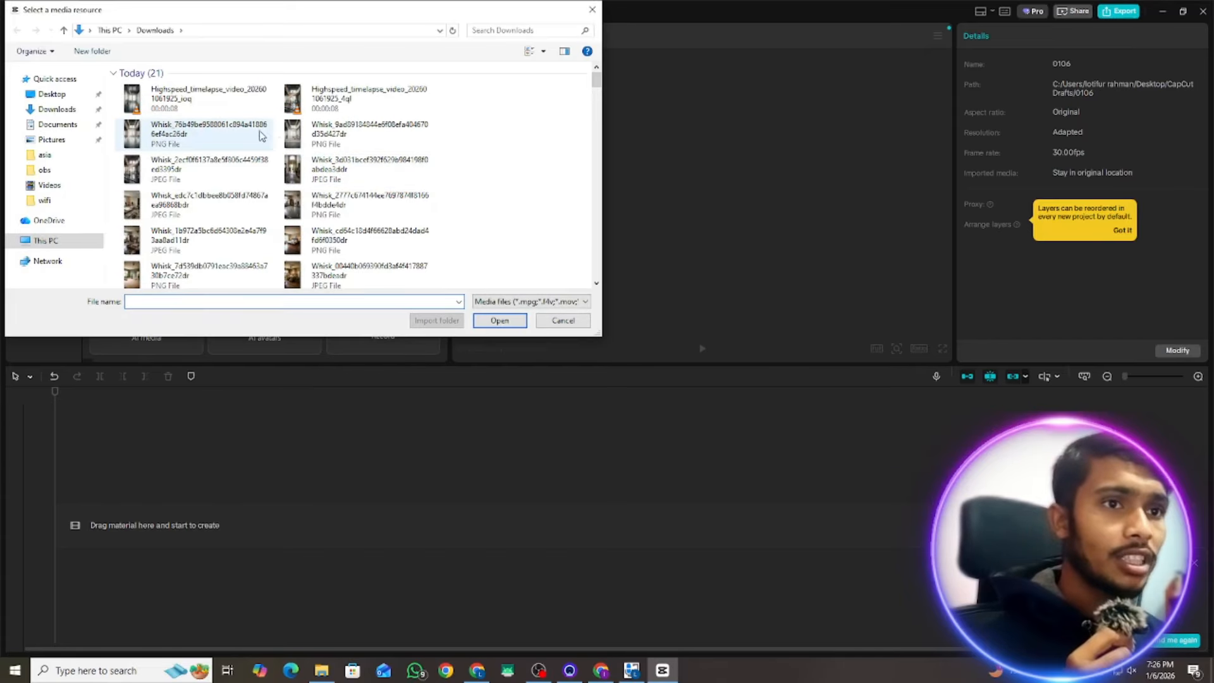
click(319, 92)
drag(319, 92, 228, 96)
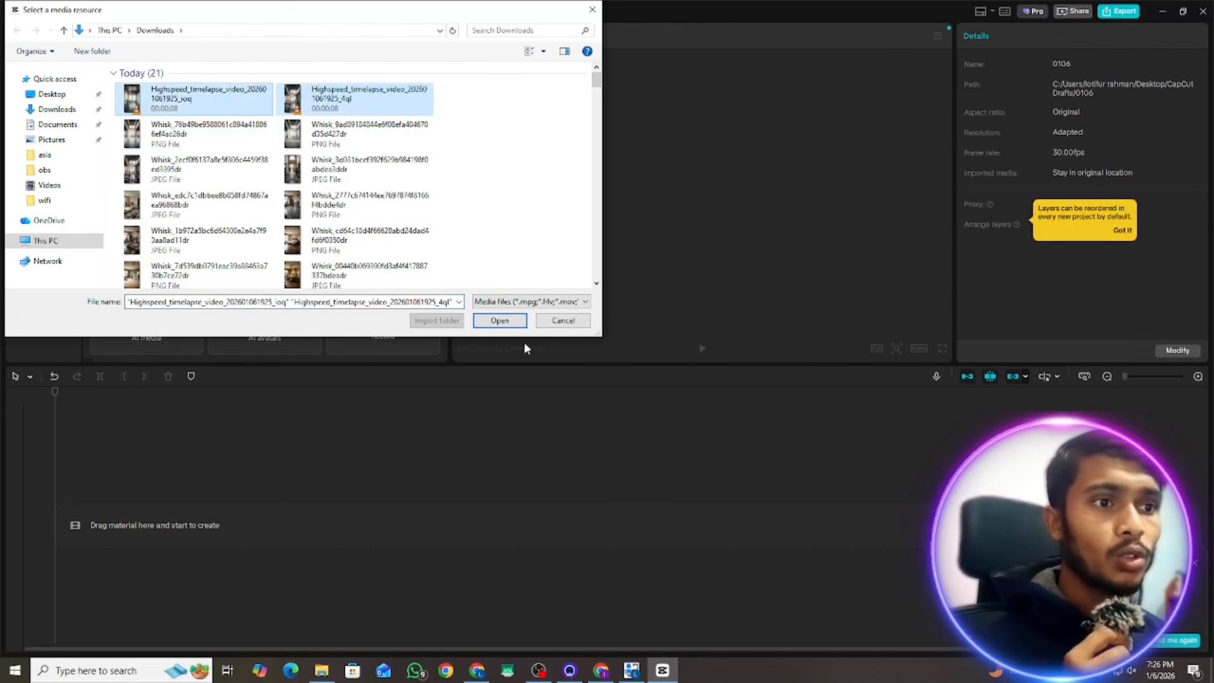
click(499, 320)
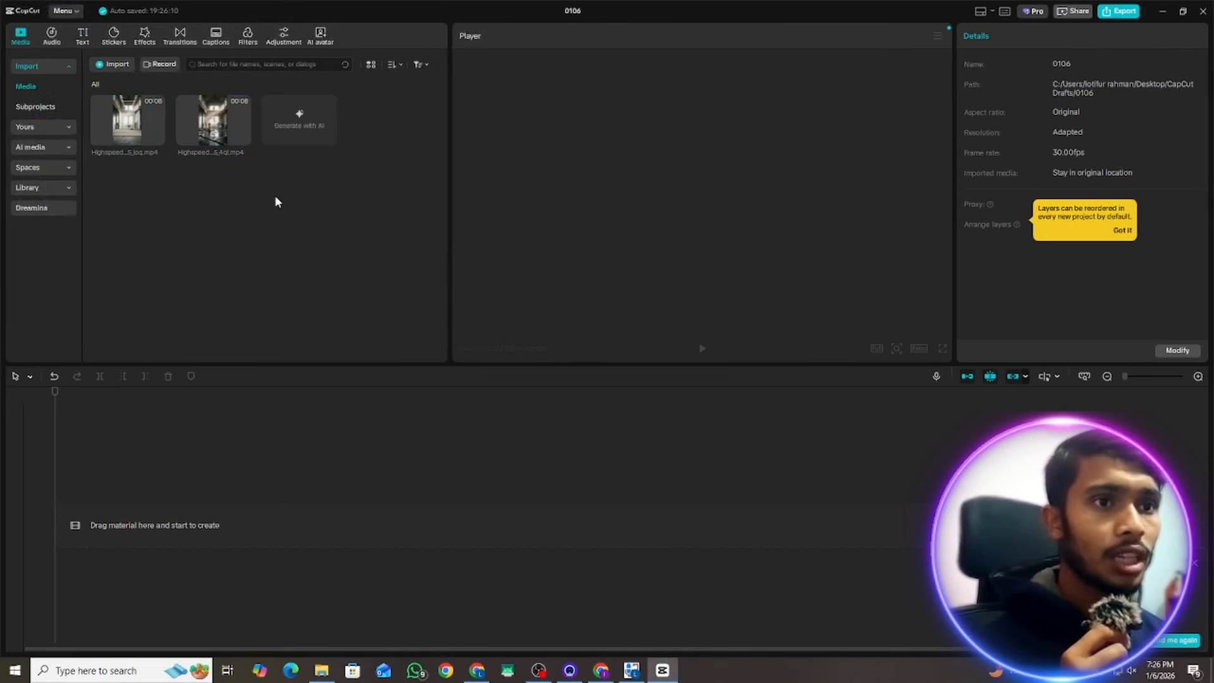
Place the cleaning and prep clip on the timeline, followed directly by the finishing clip, and return the playhead to the start
drag(196, 130, 113, 493)
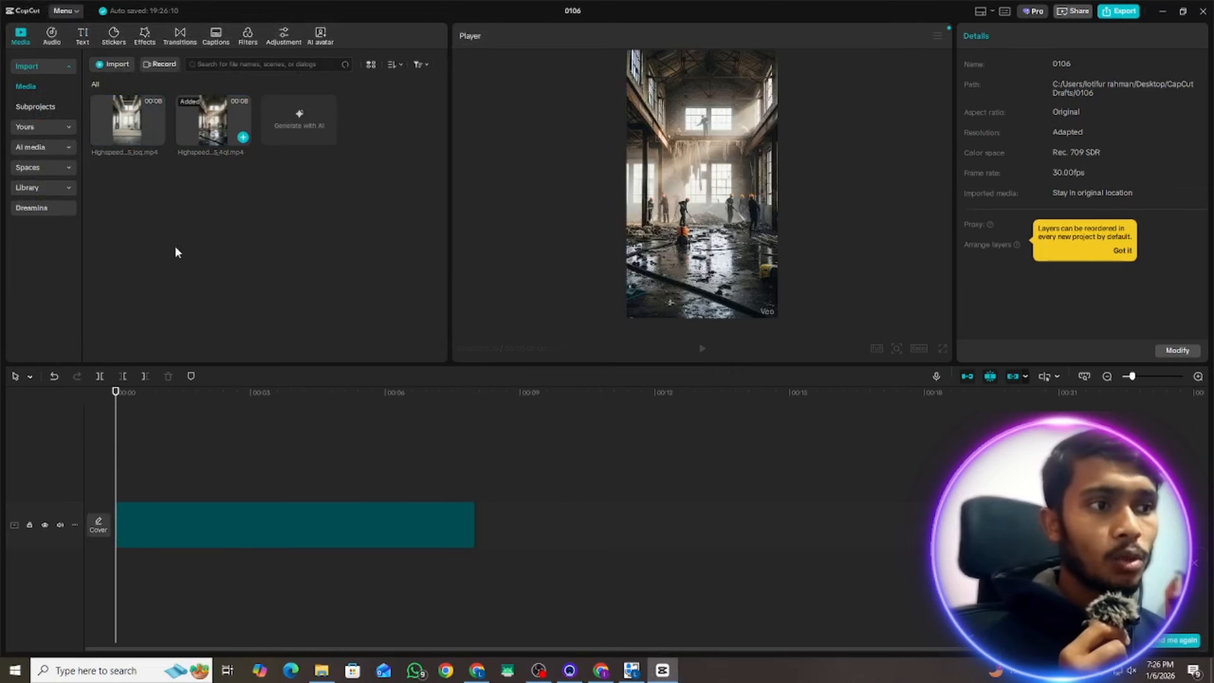
click(414, 559)
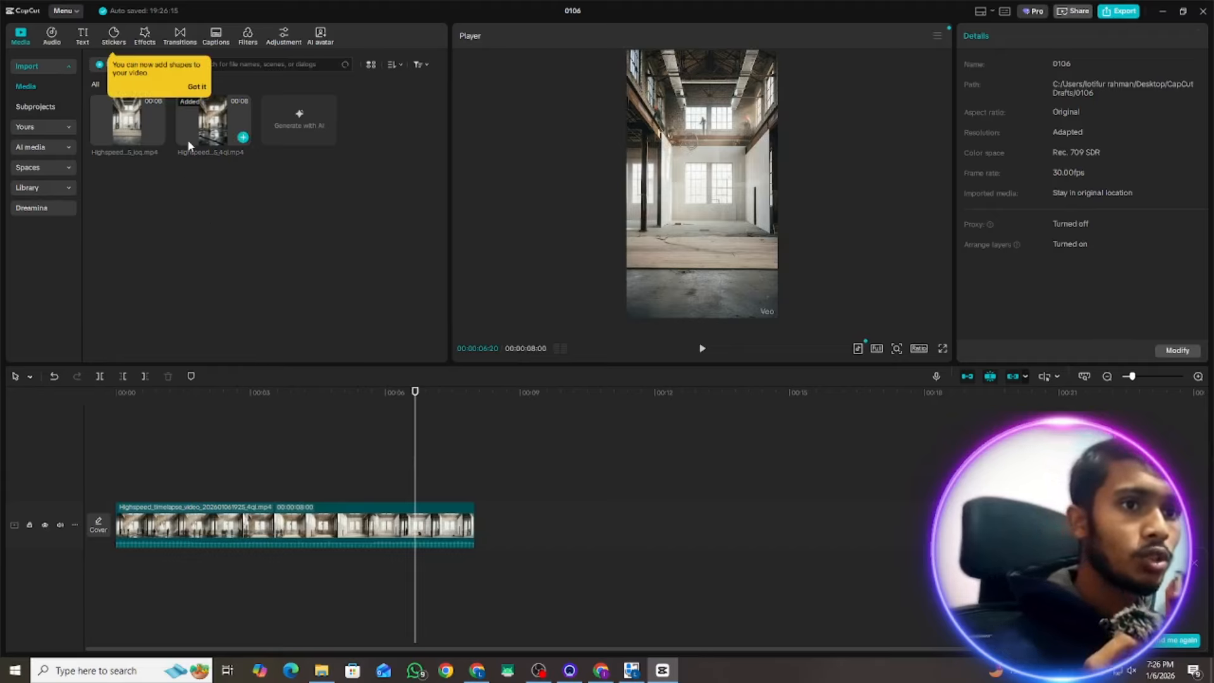
drag(148, 119, 498, 506)
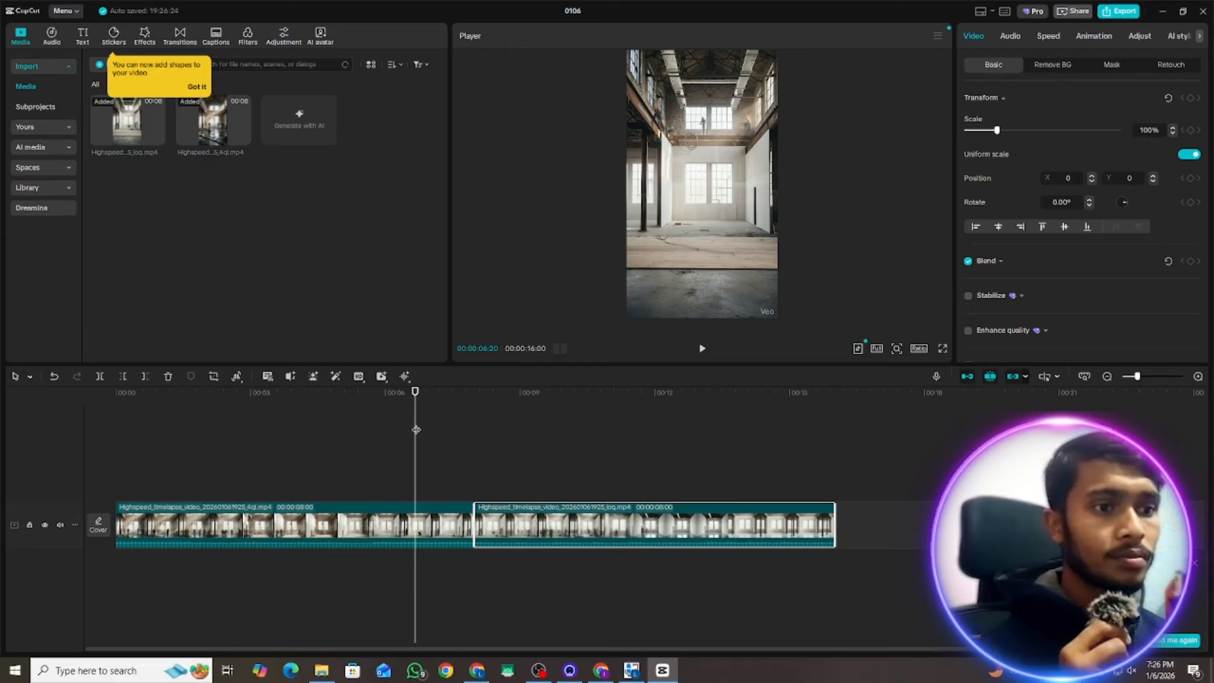
drag(416, 429, 382, 420)
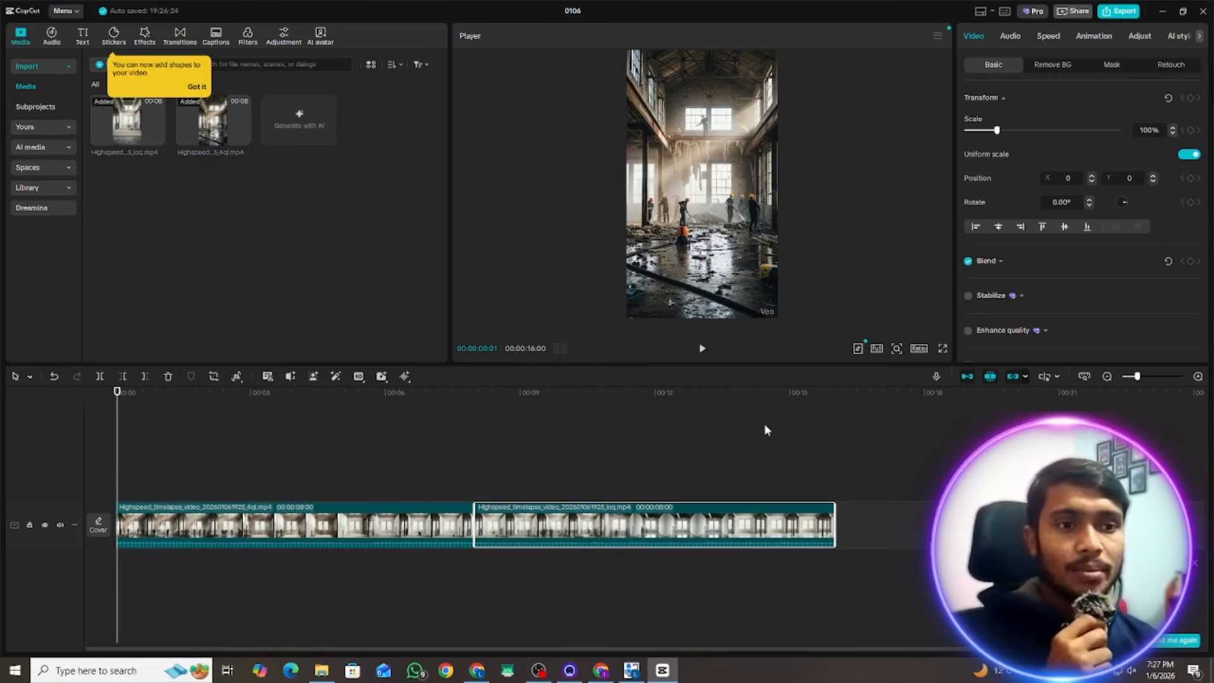